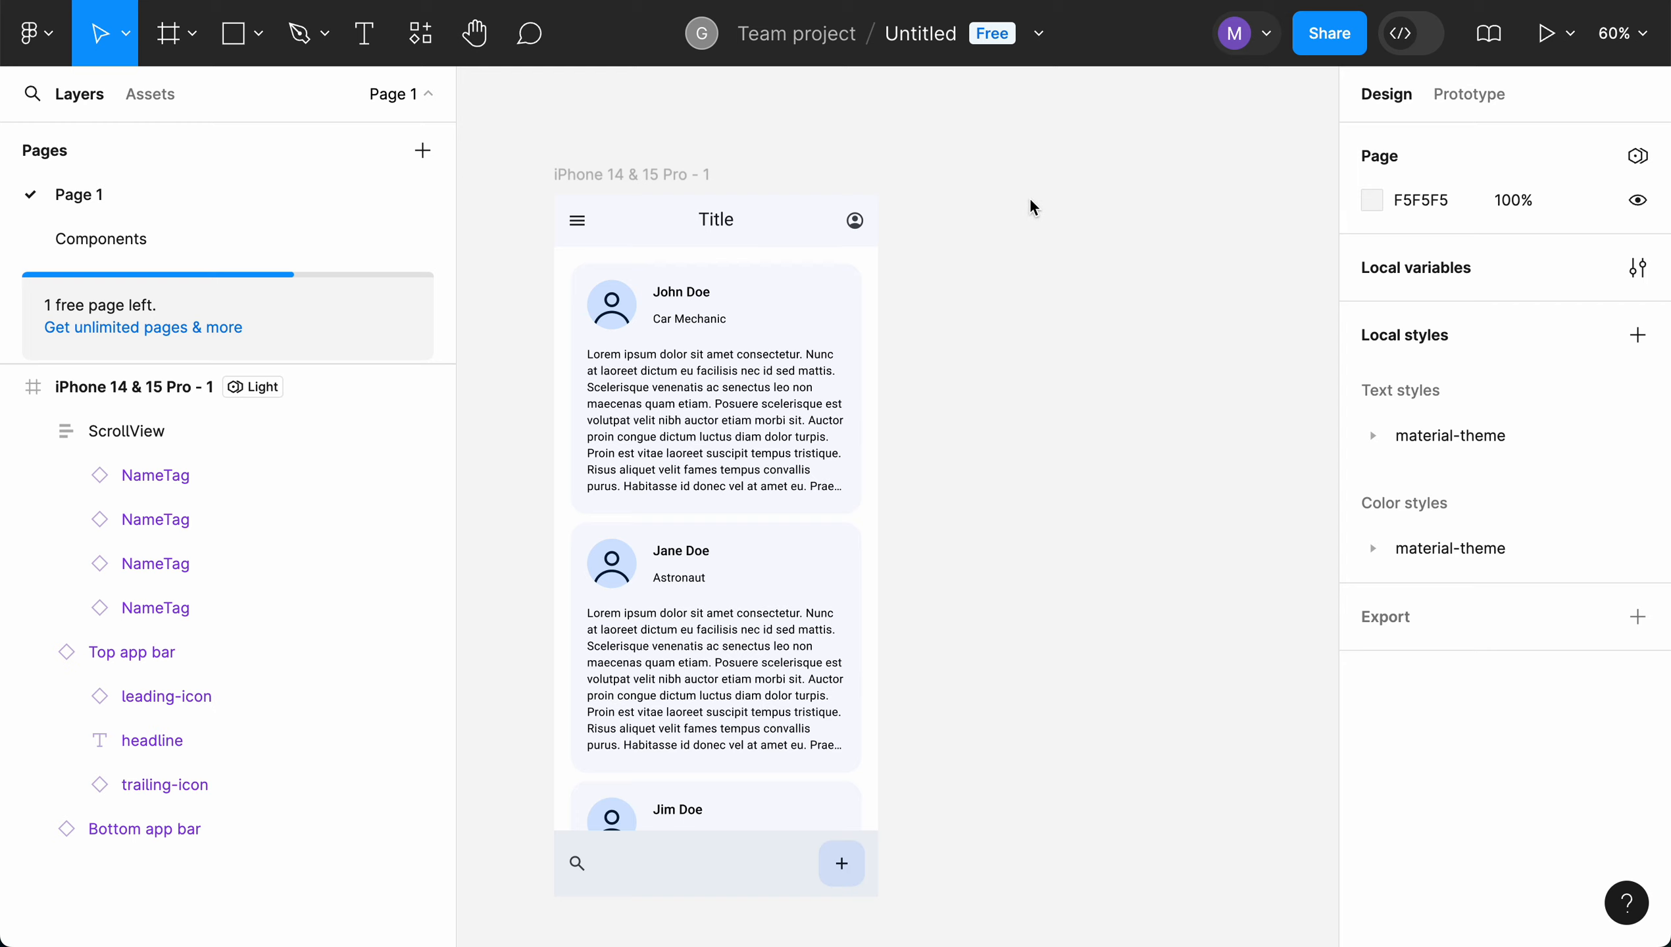
- Draw a new frame about 281 × 186 on the empty canvas beside the iPhone 14 & 15 Pro frame
left_click(183, 36)
left_click(169, 100)
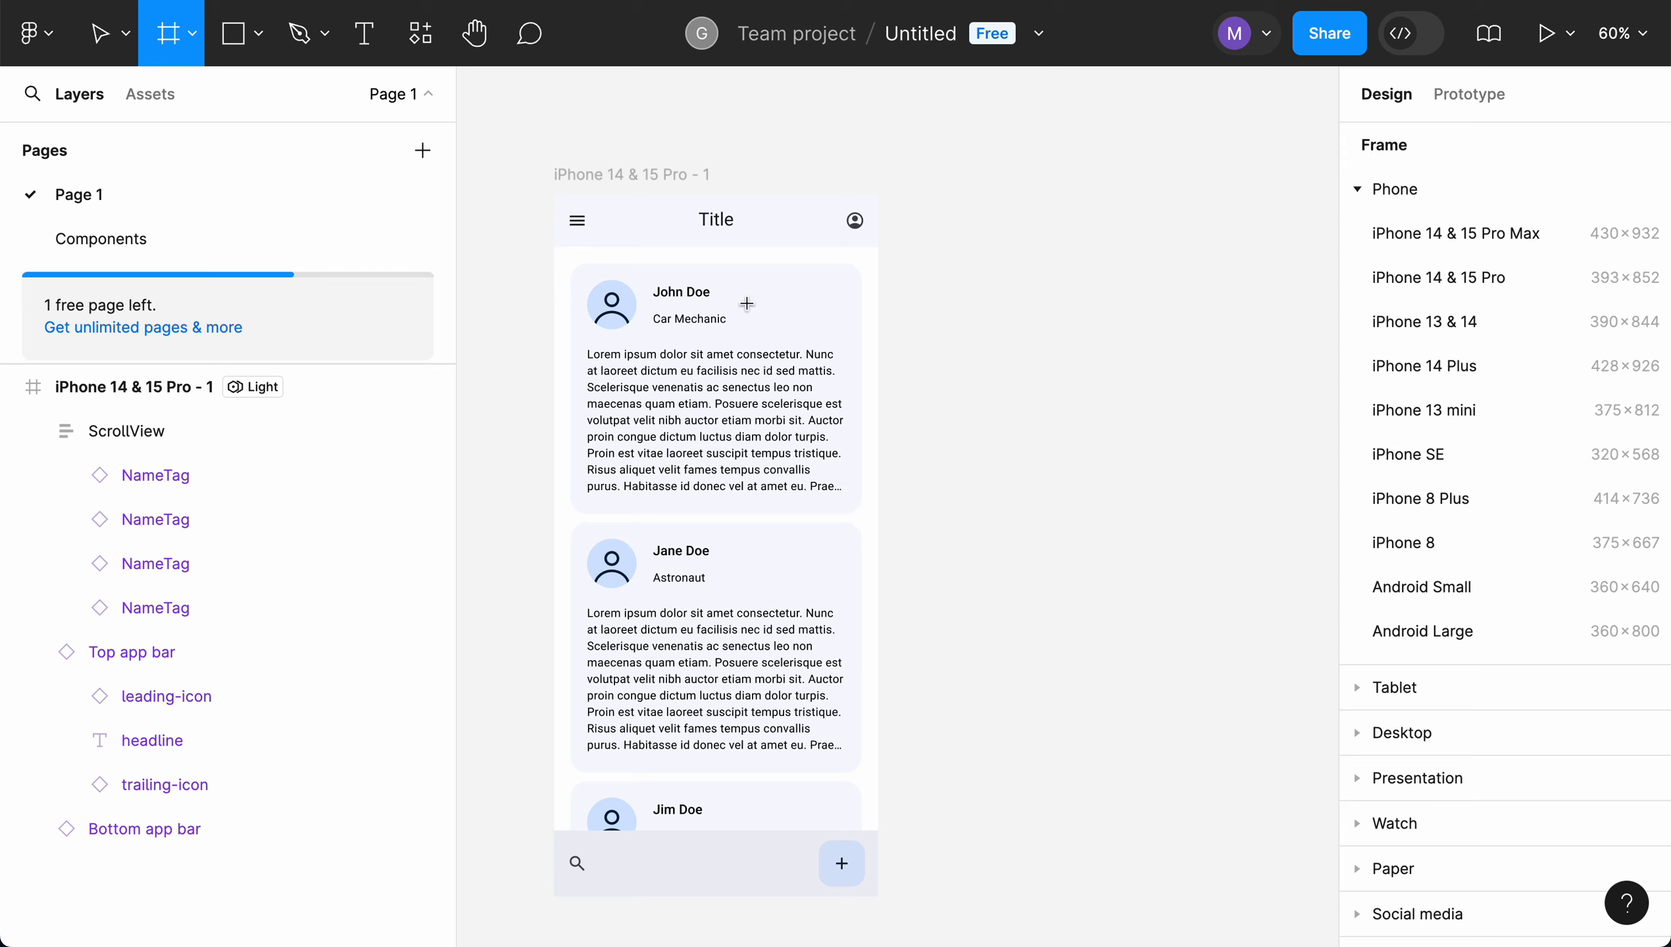
left_click_drag(969, 284, 1199, 437)
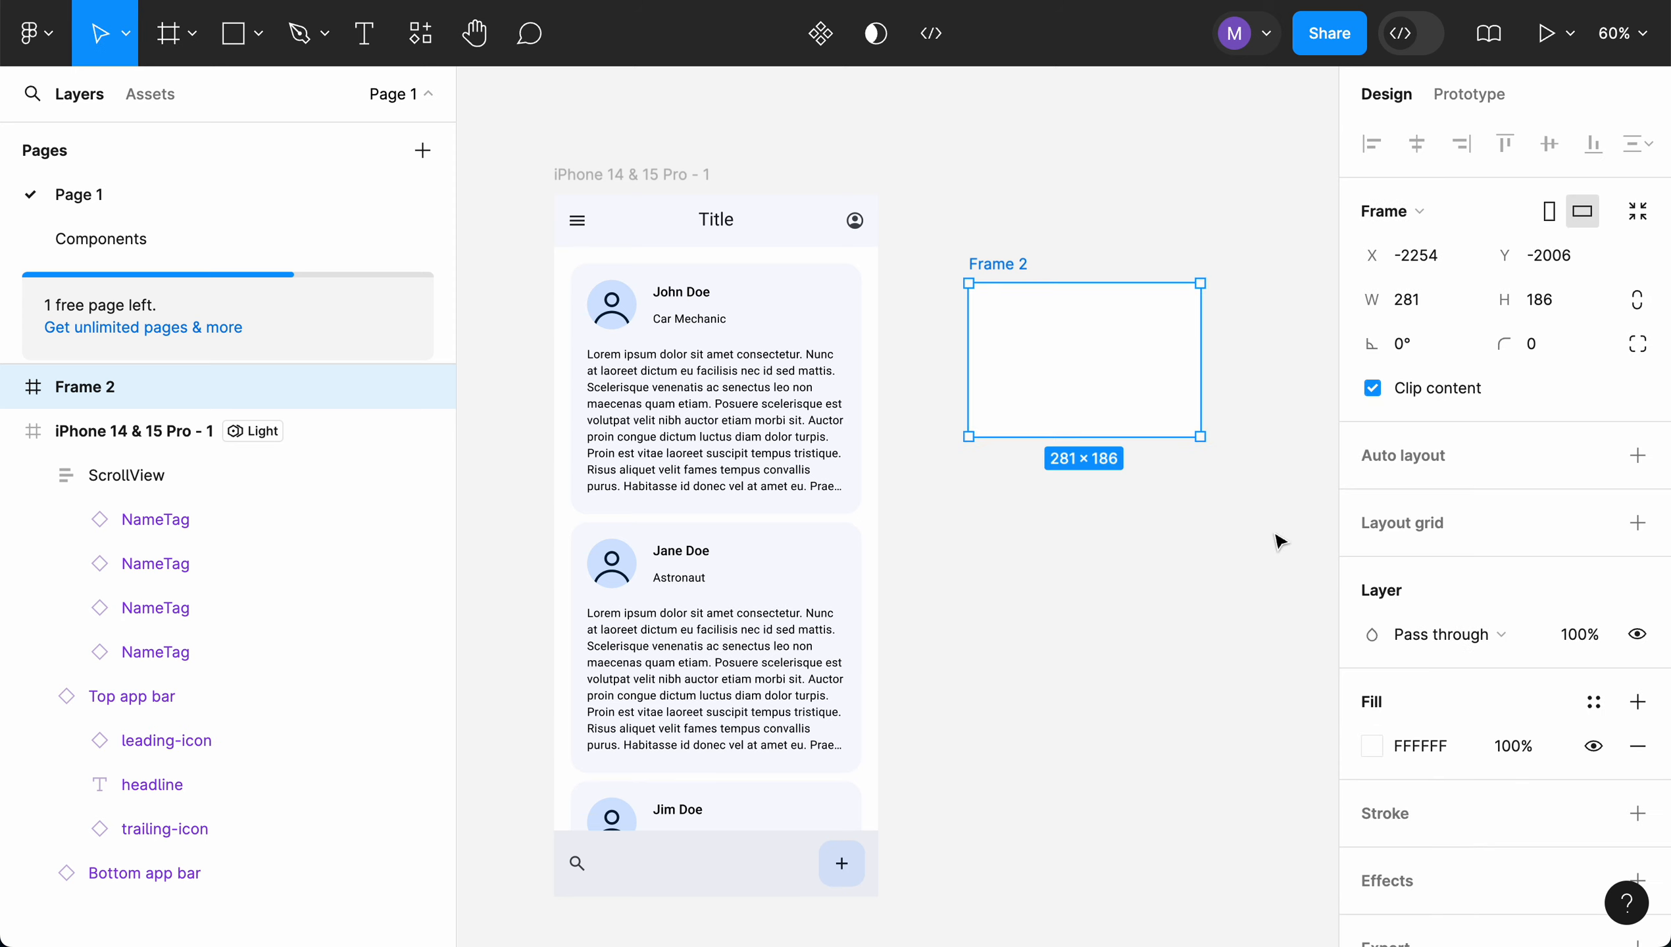
- Check the phone frame's width, and set the new frame's size to 353 wide by 250 high
left_click(646, 185)
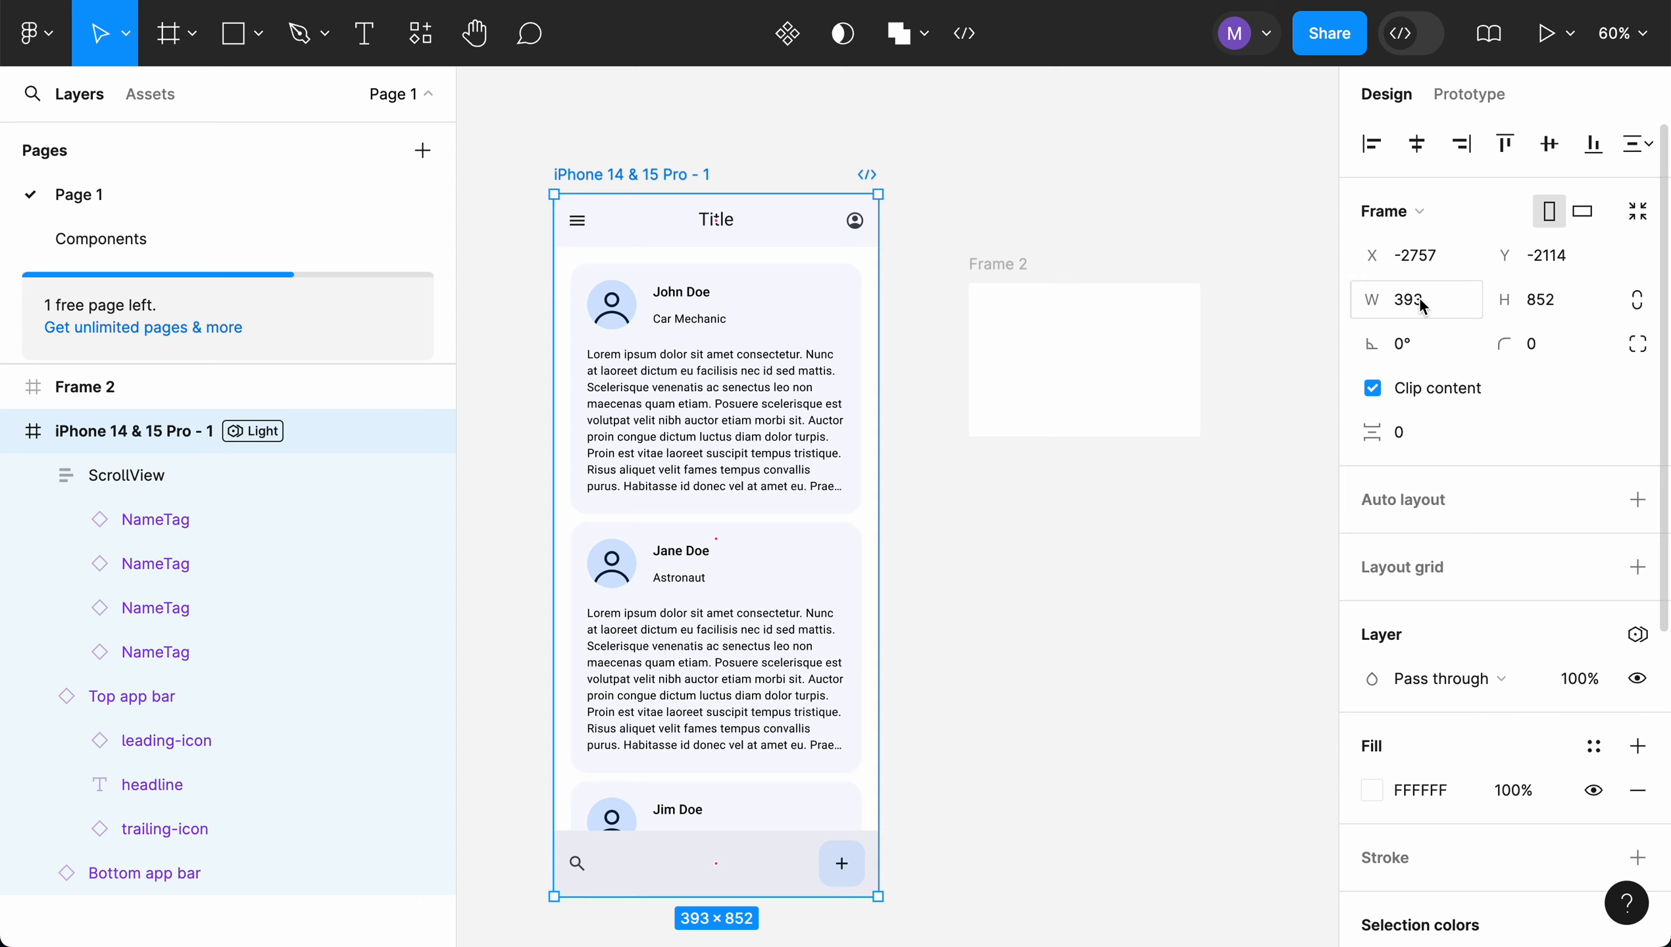
left_click(1015, 265)
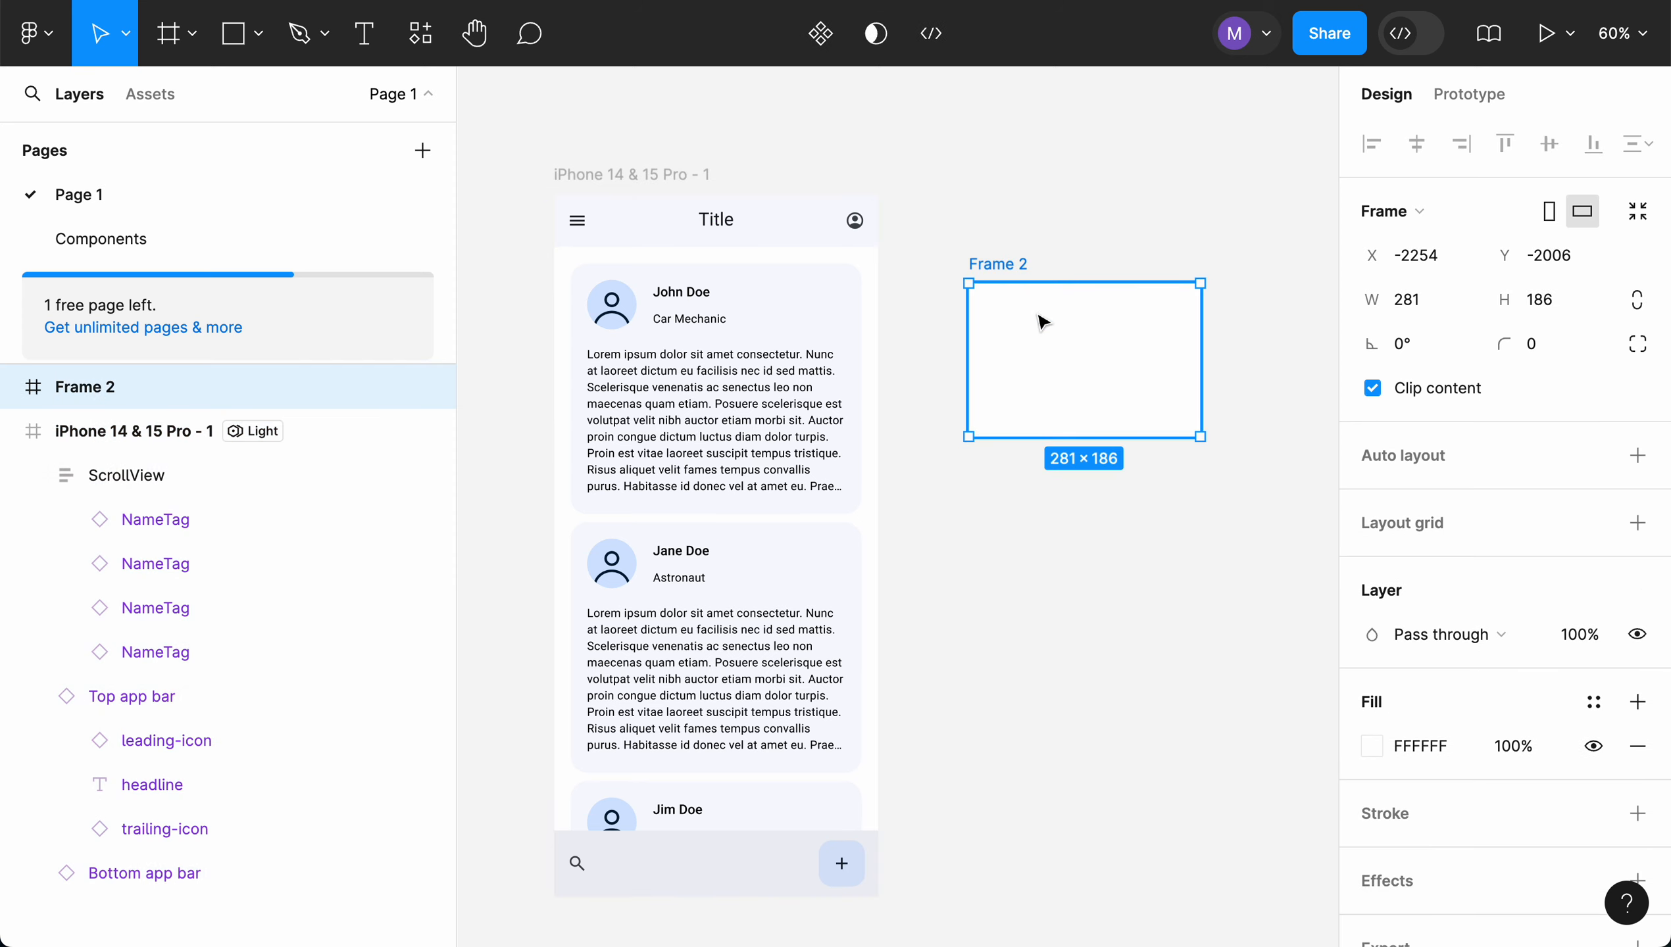
left_click(1423, 302)
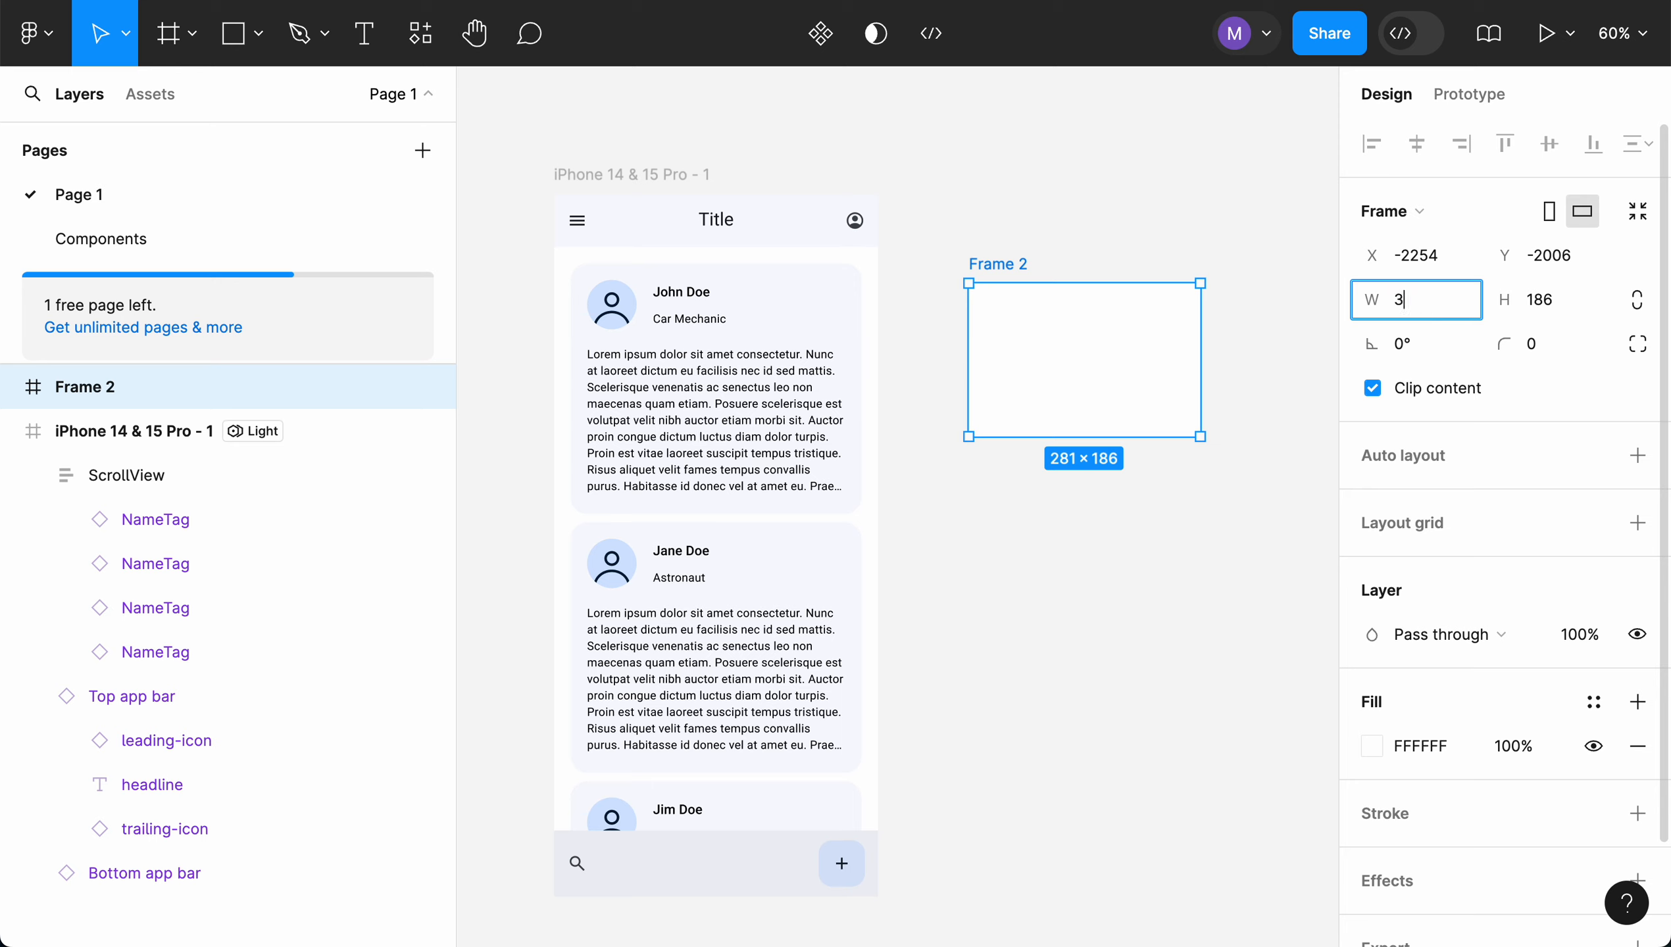
type("53")
left_click(1551, 307)
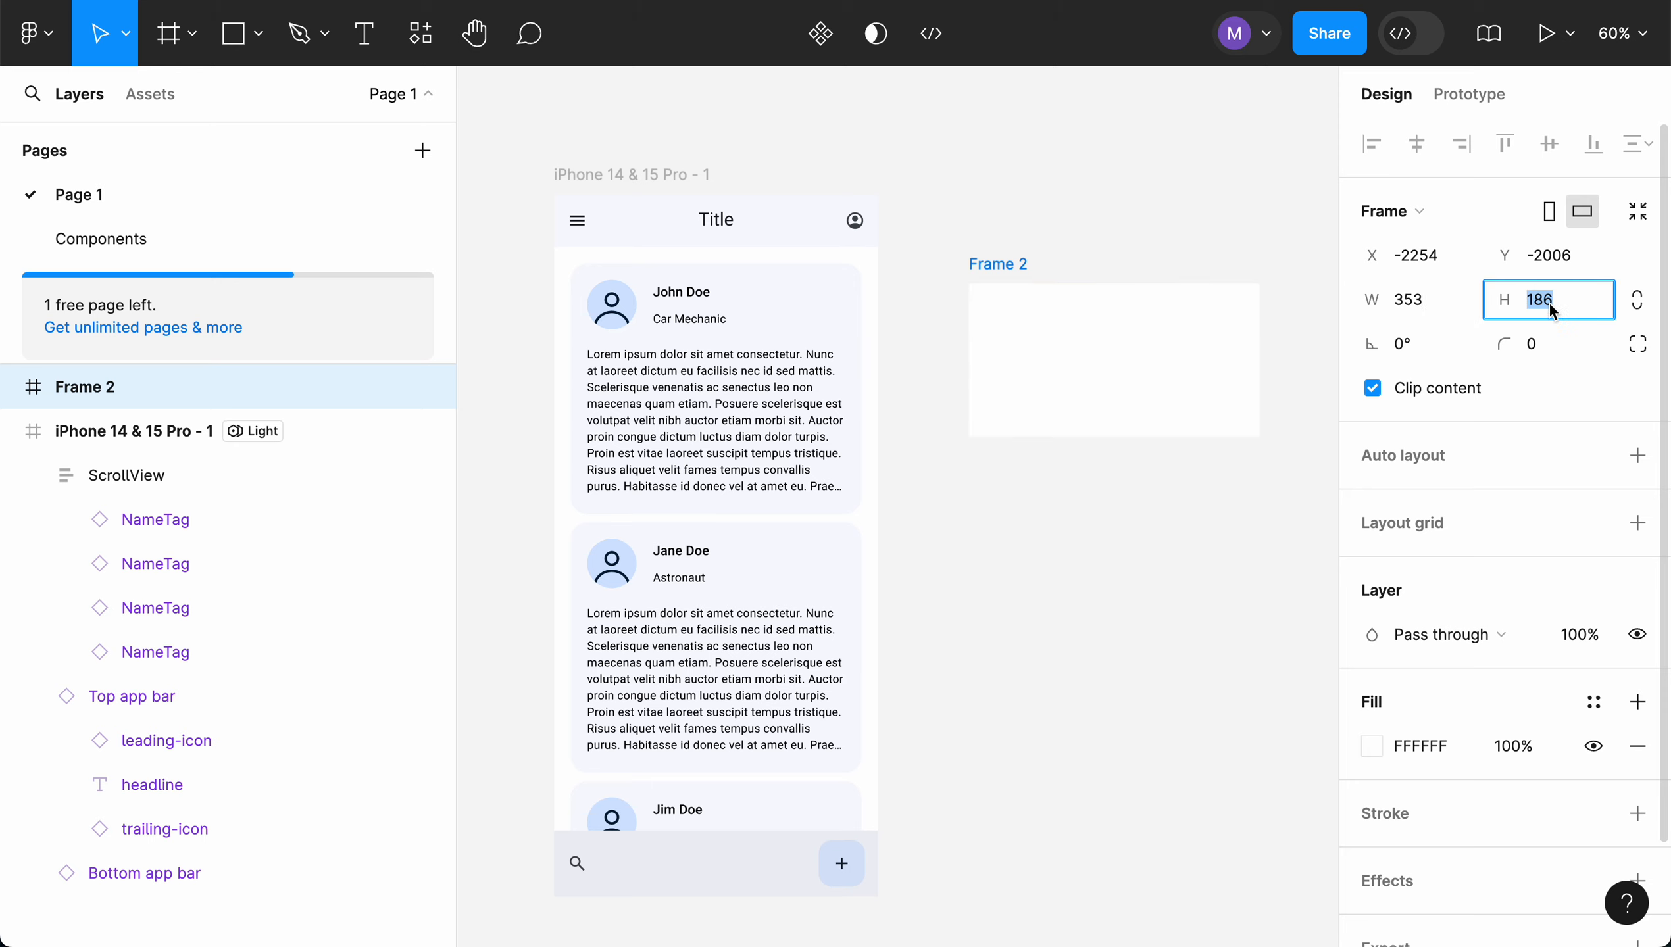
type("250")
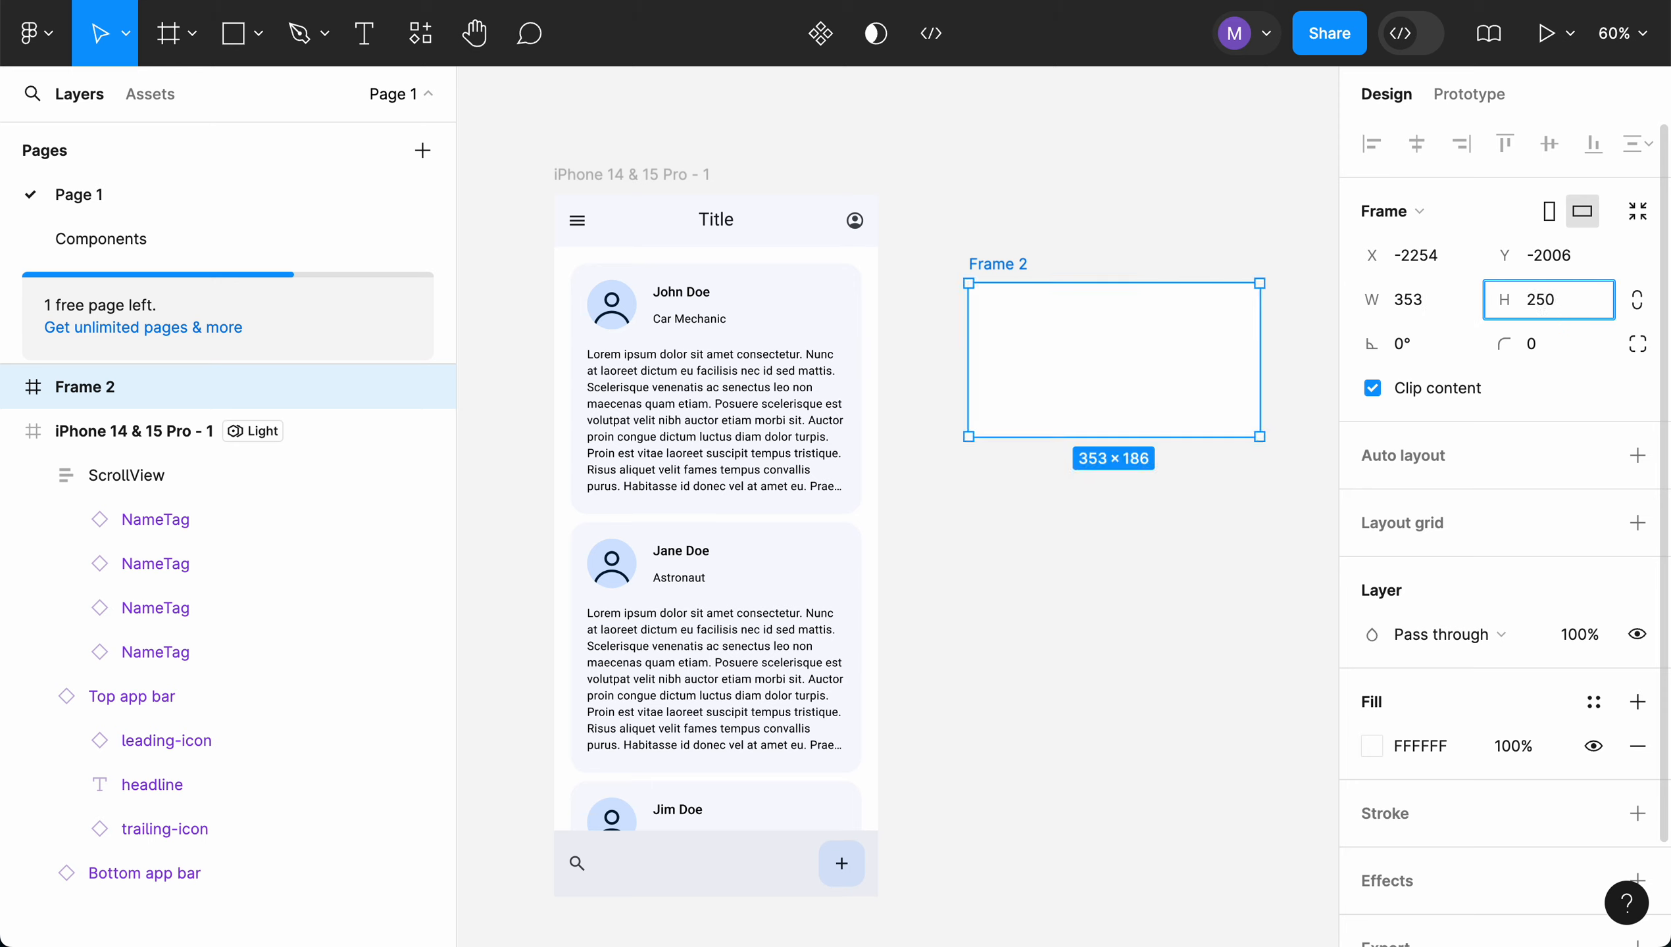
key("Return")
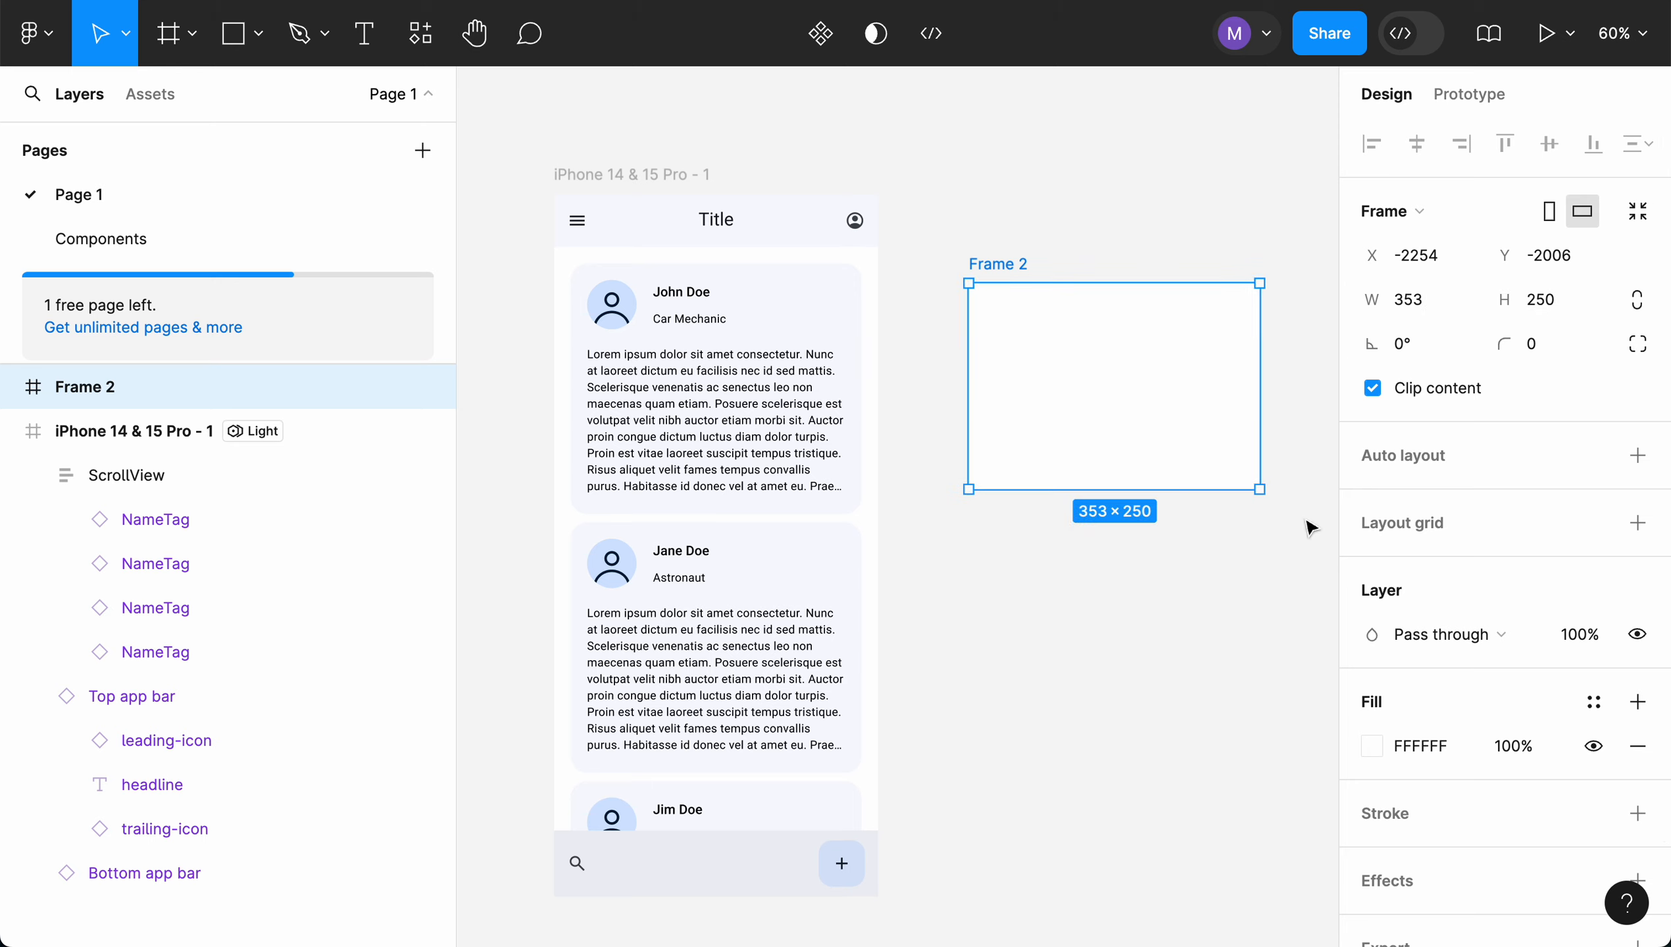
- Give the new frame a corner radius of 20
left_click(1538, 344)
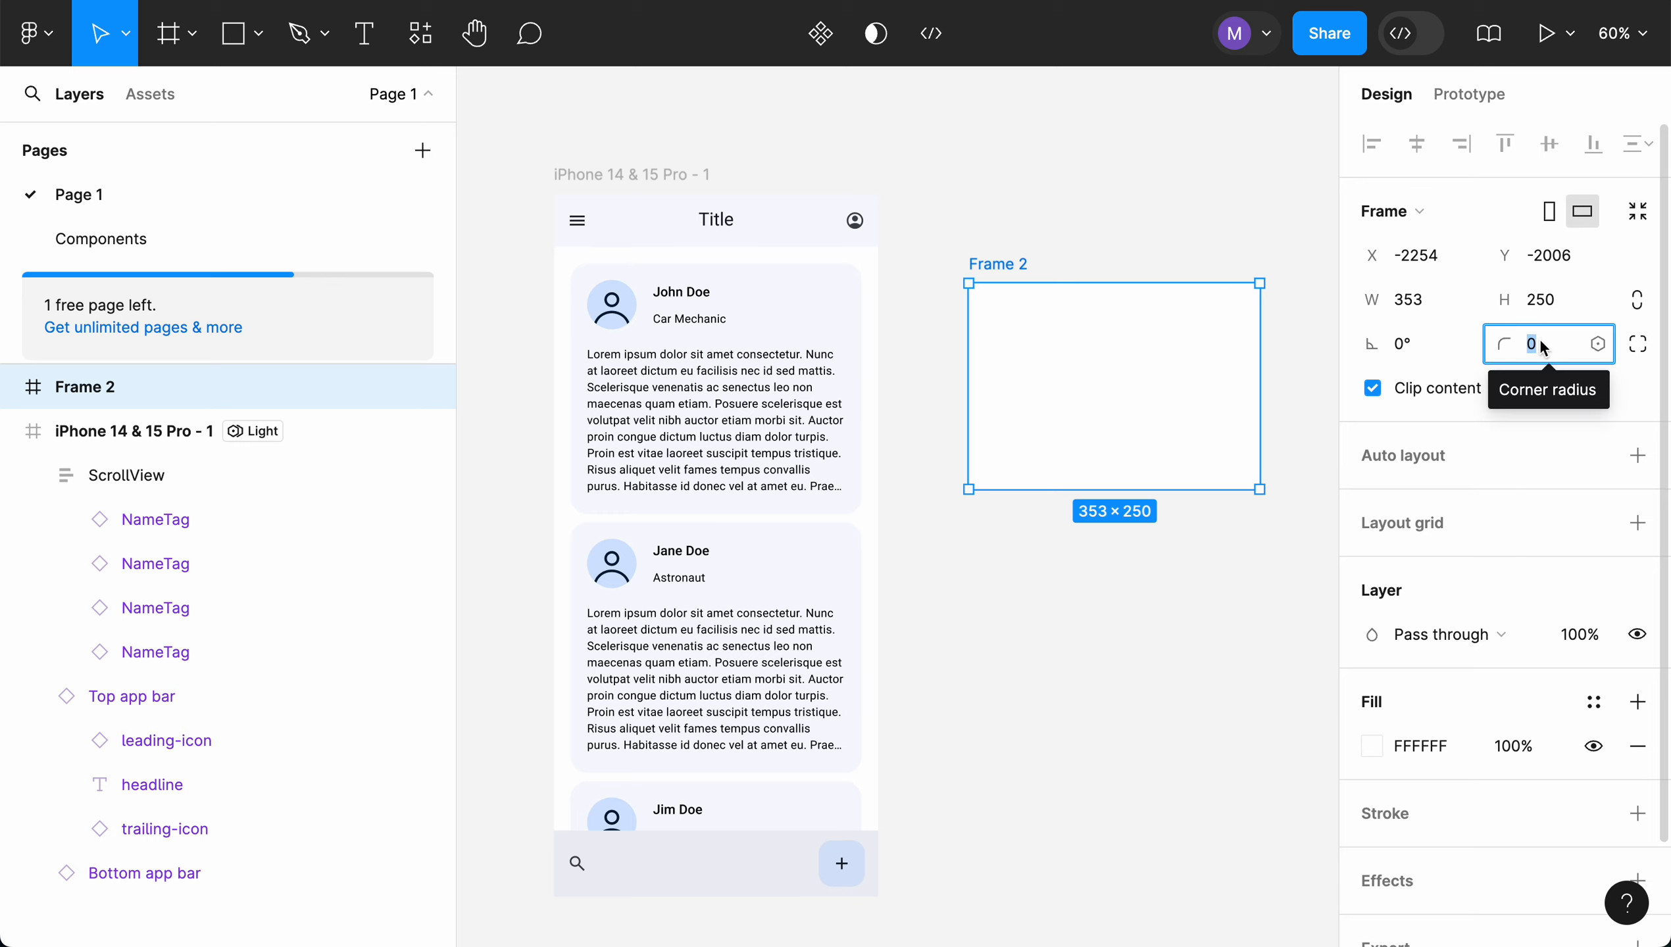
type("20")
key("Return")
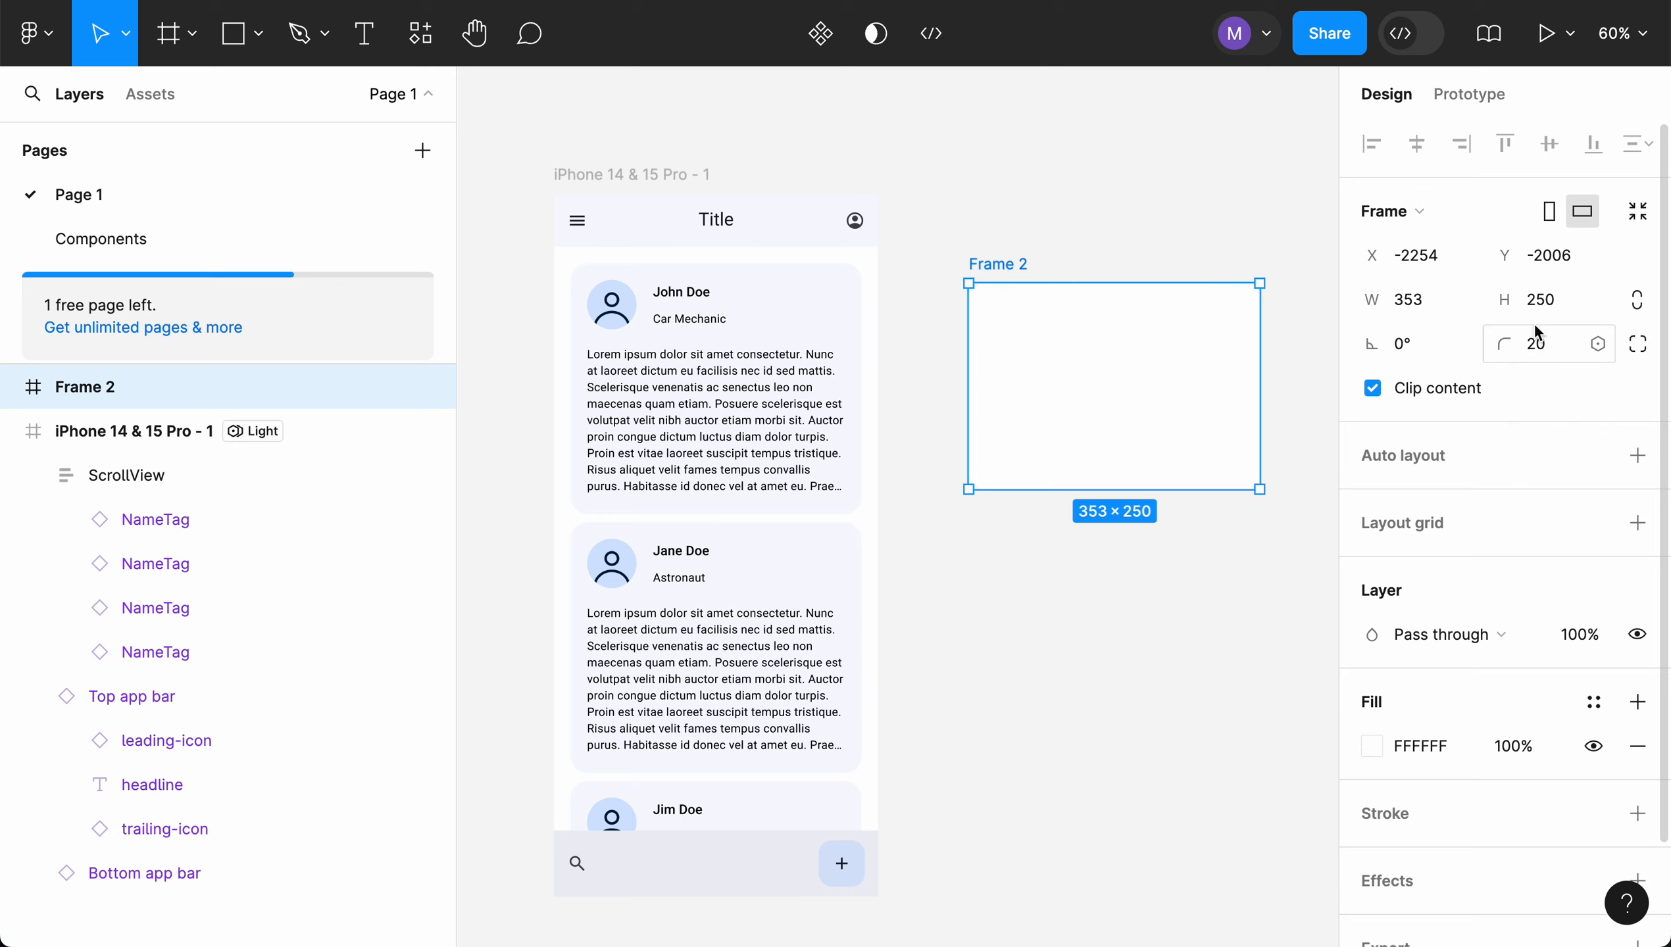
left_click(1169, 604)
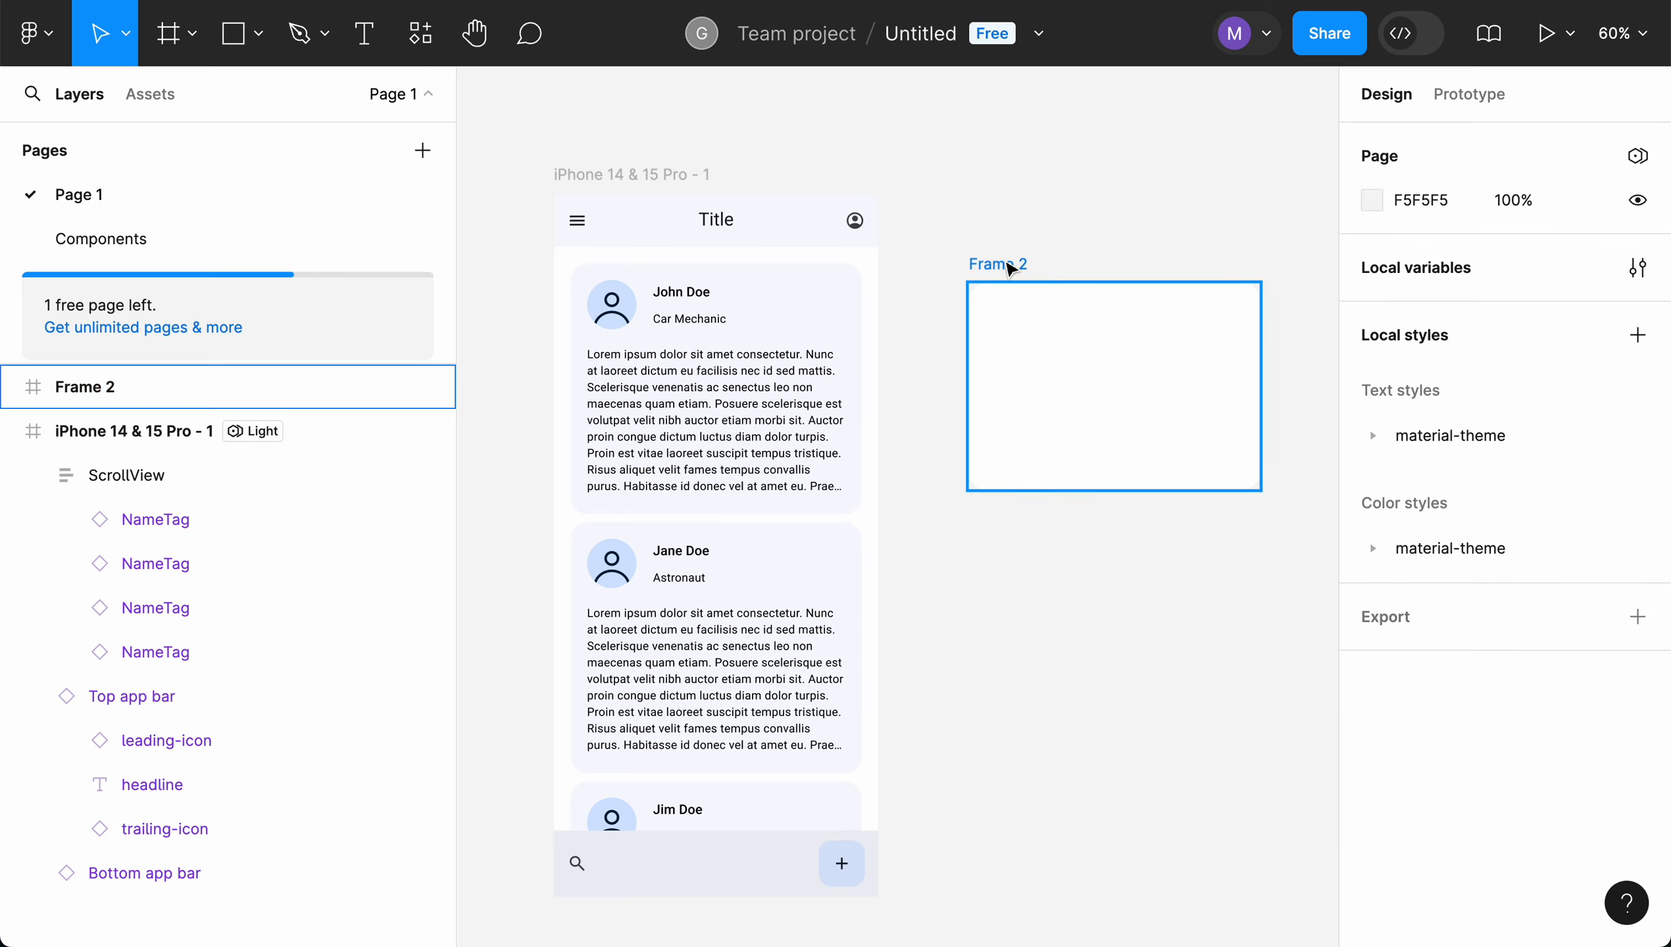
- Rename the new frame beside the phone screen as DialogBox
left_click(1008, 268)
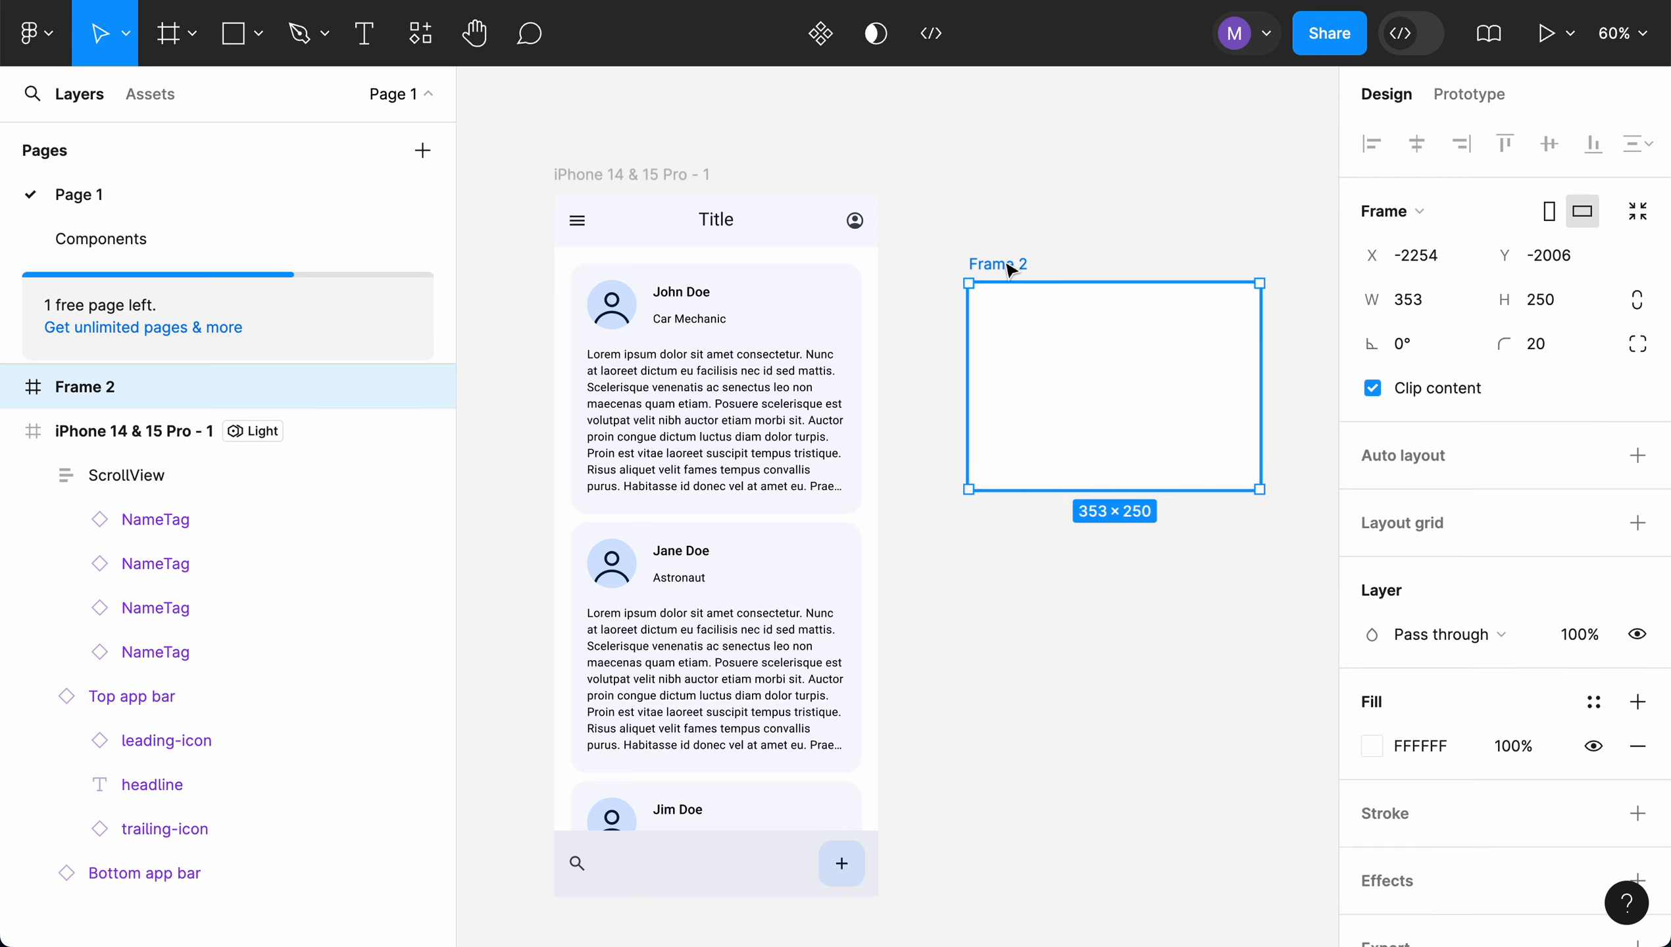
double_click(80, 387)
type("Overla")
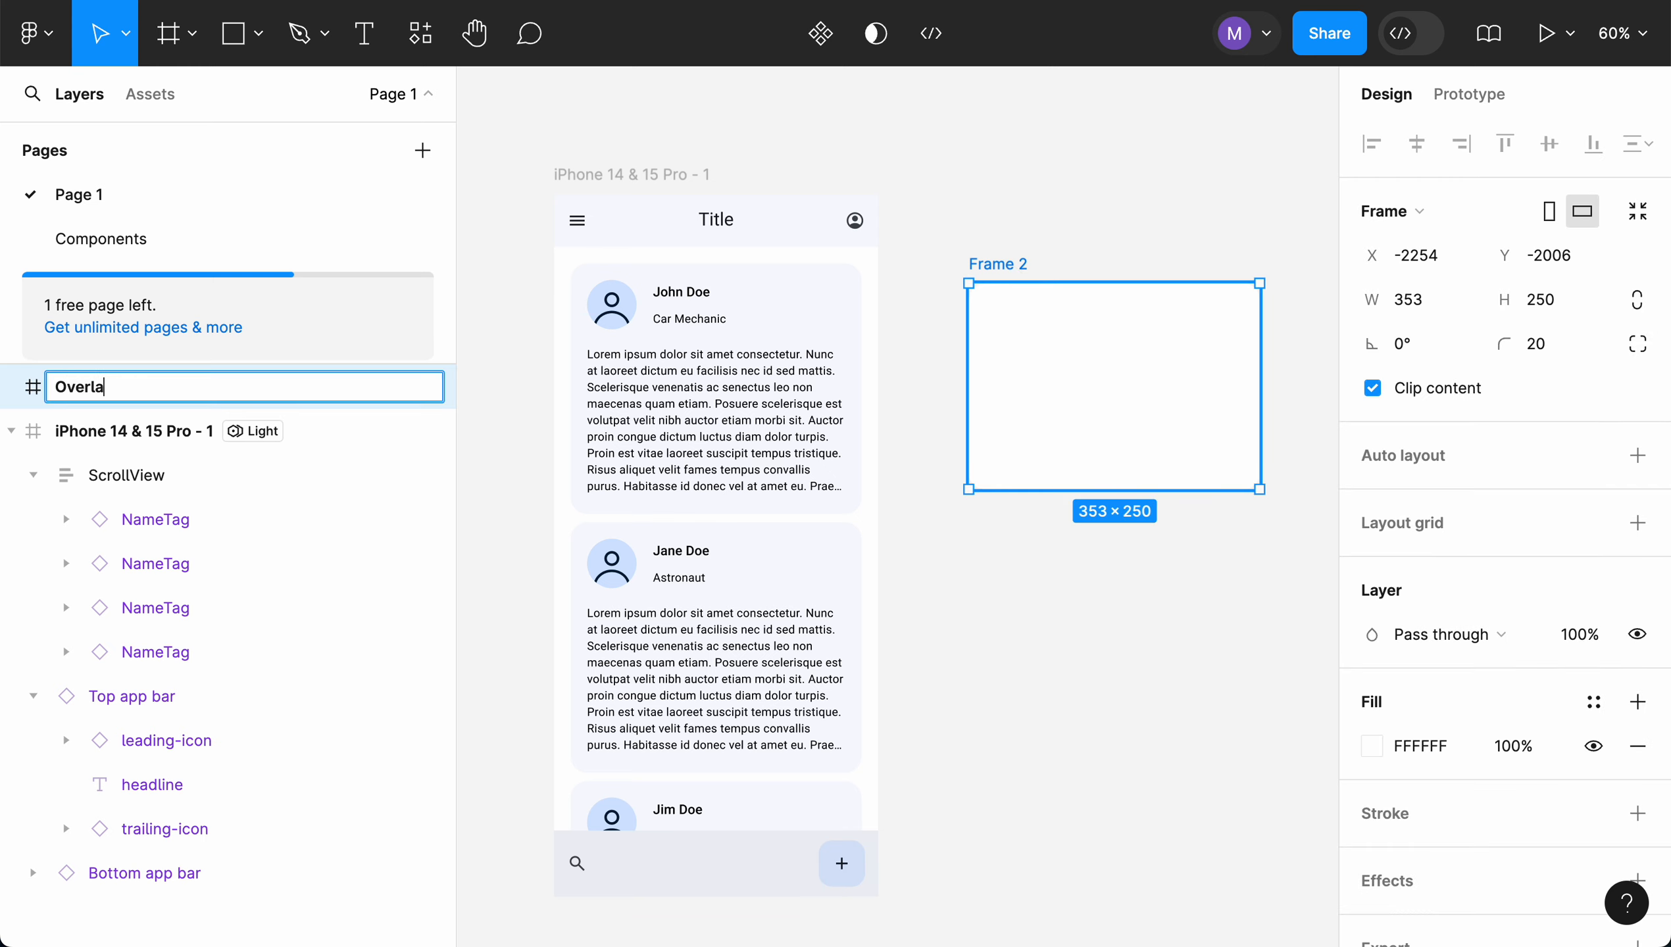
key("BackSpace")
key("BackSpace")
key("BackSpace")
key("BackSpace")
key("BackSpace")
key("BackSpace")
type("DialogBox")
key("Return")
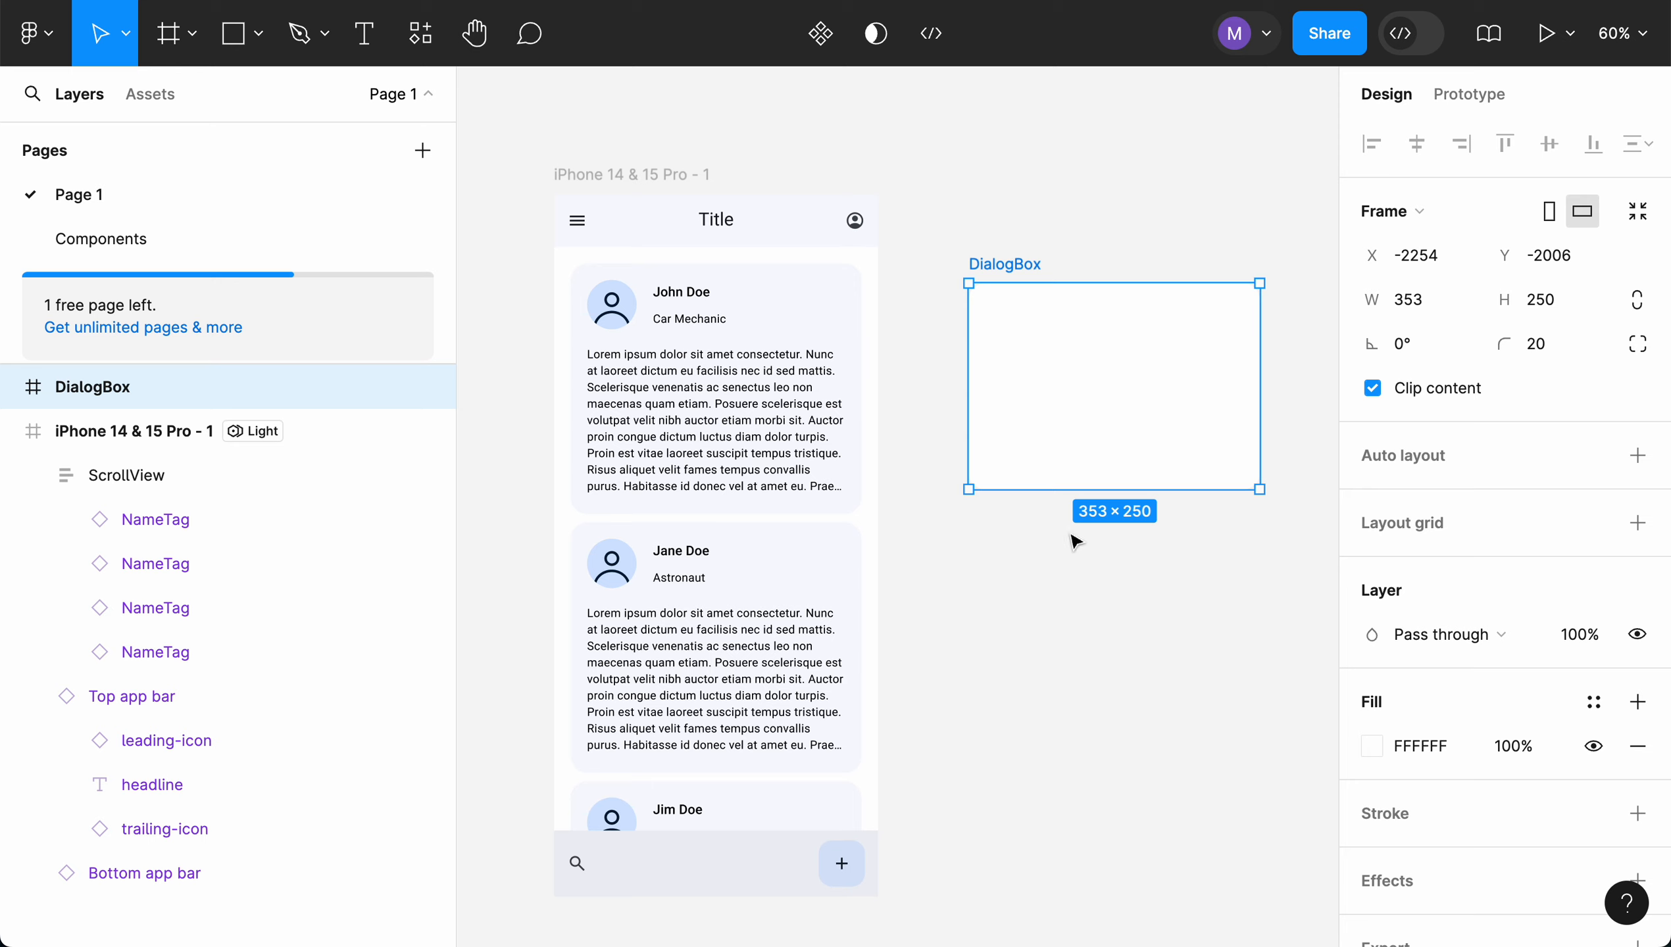
- Copy the phone screen's first NameTag card into the DialogBox frame and set the copy's Type to Short
left_click(706, 310)
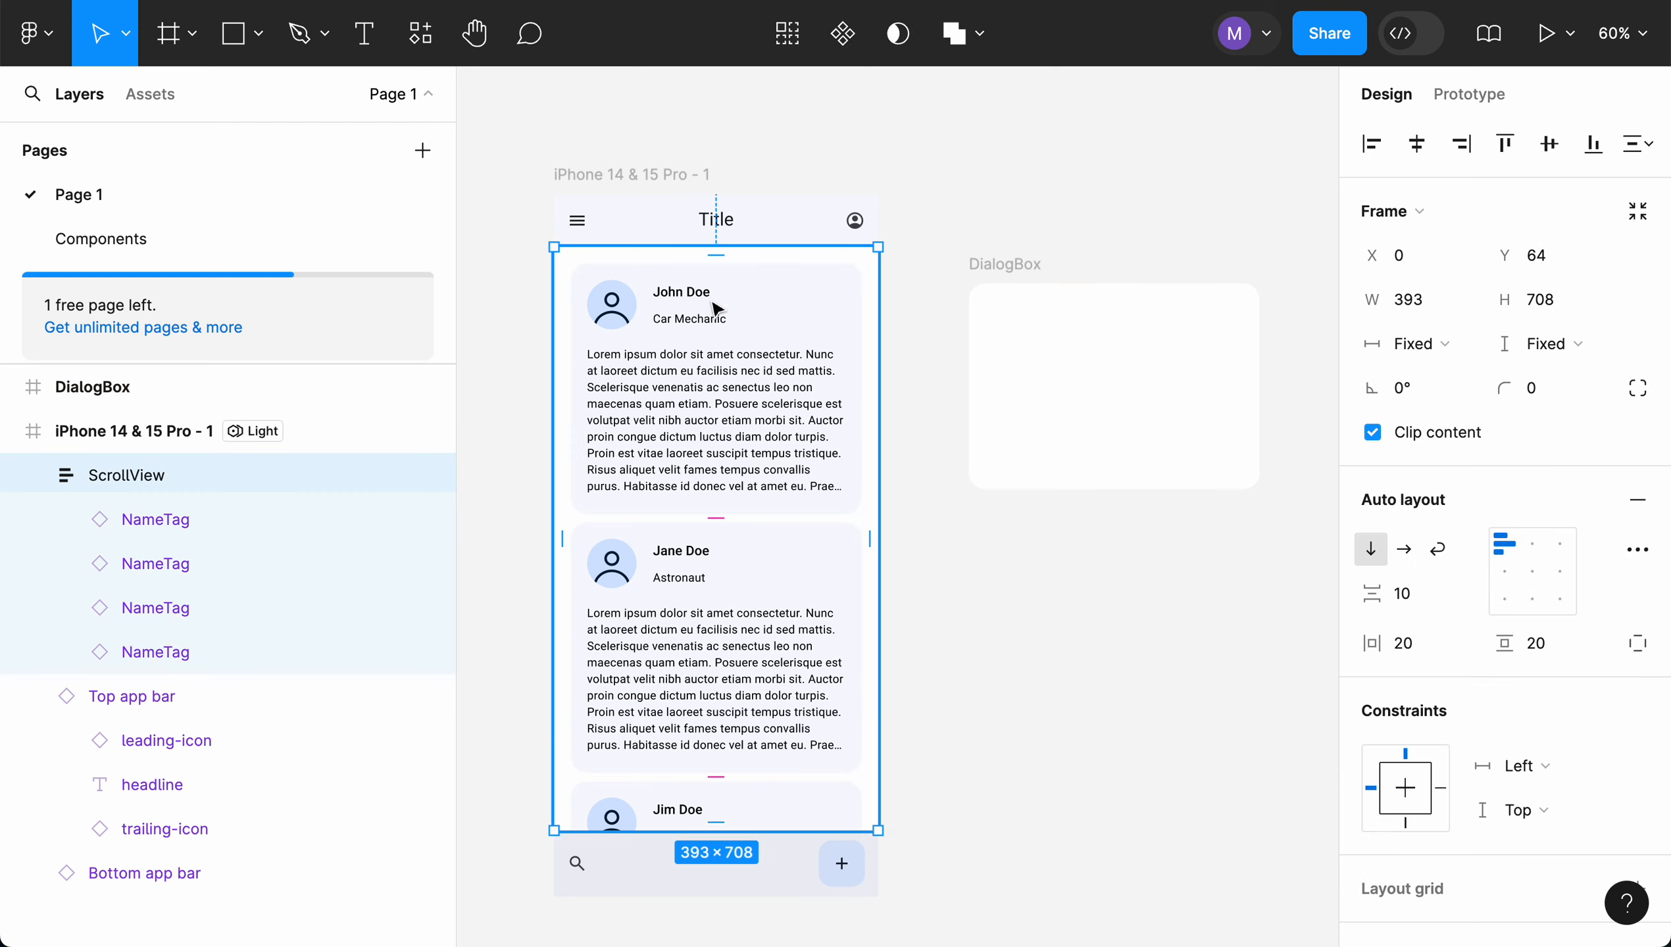
left_click(686, 292)
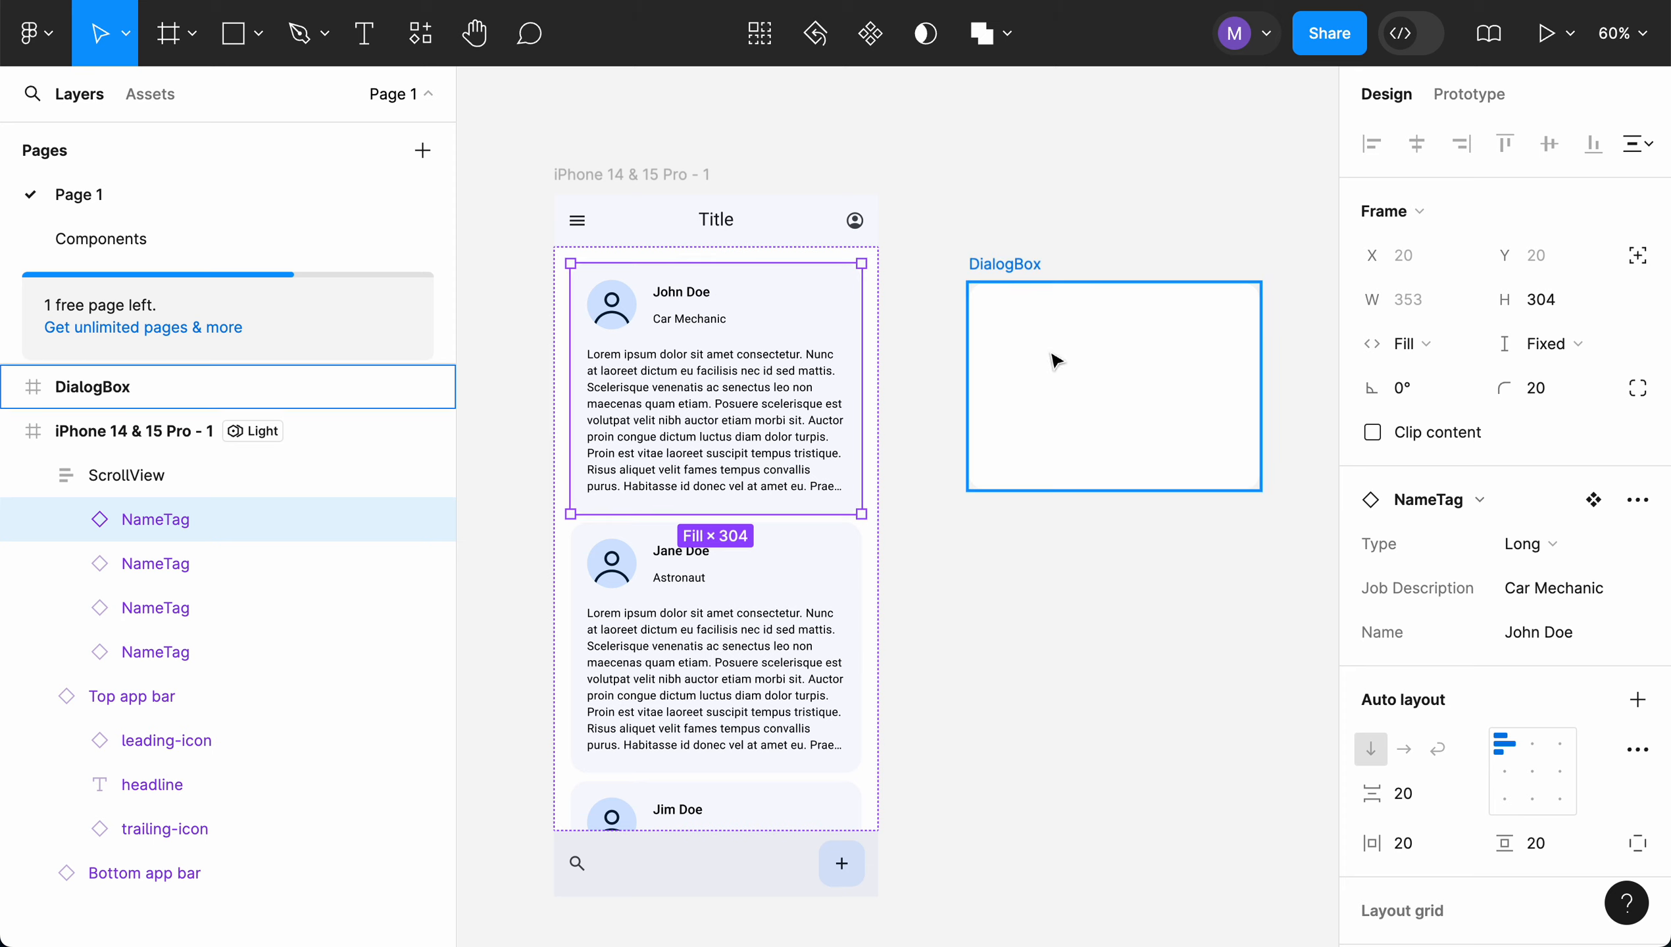
left_click(1126, 404)
key("ctrl+v")
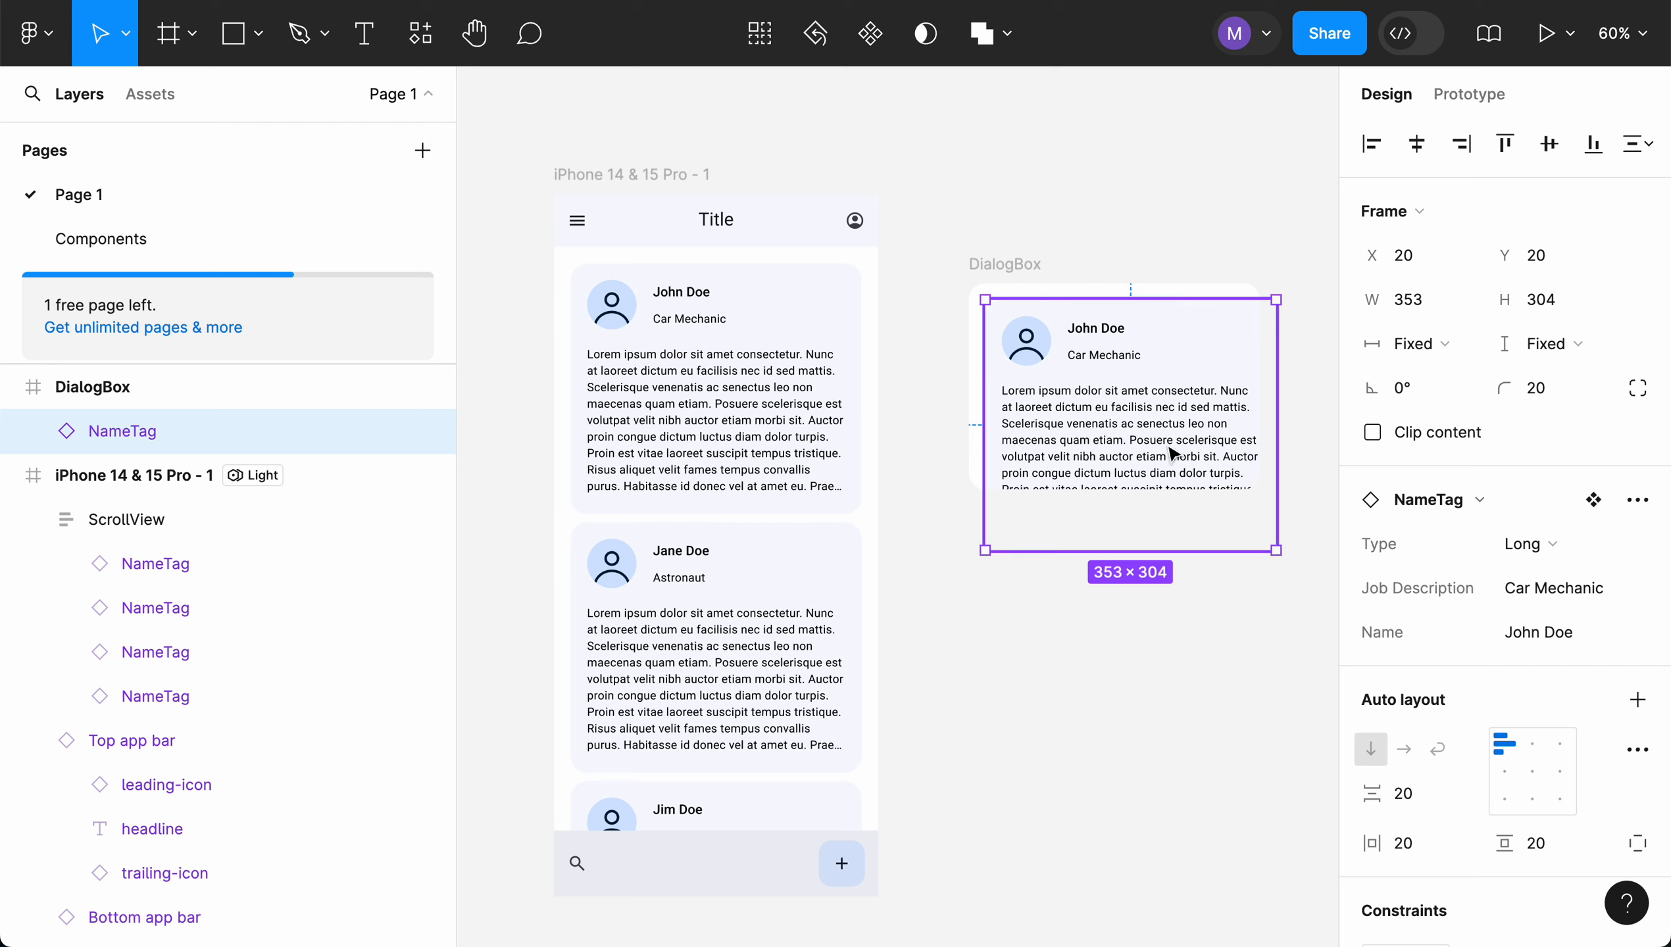
left_click(1568, 560)
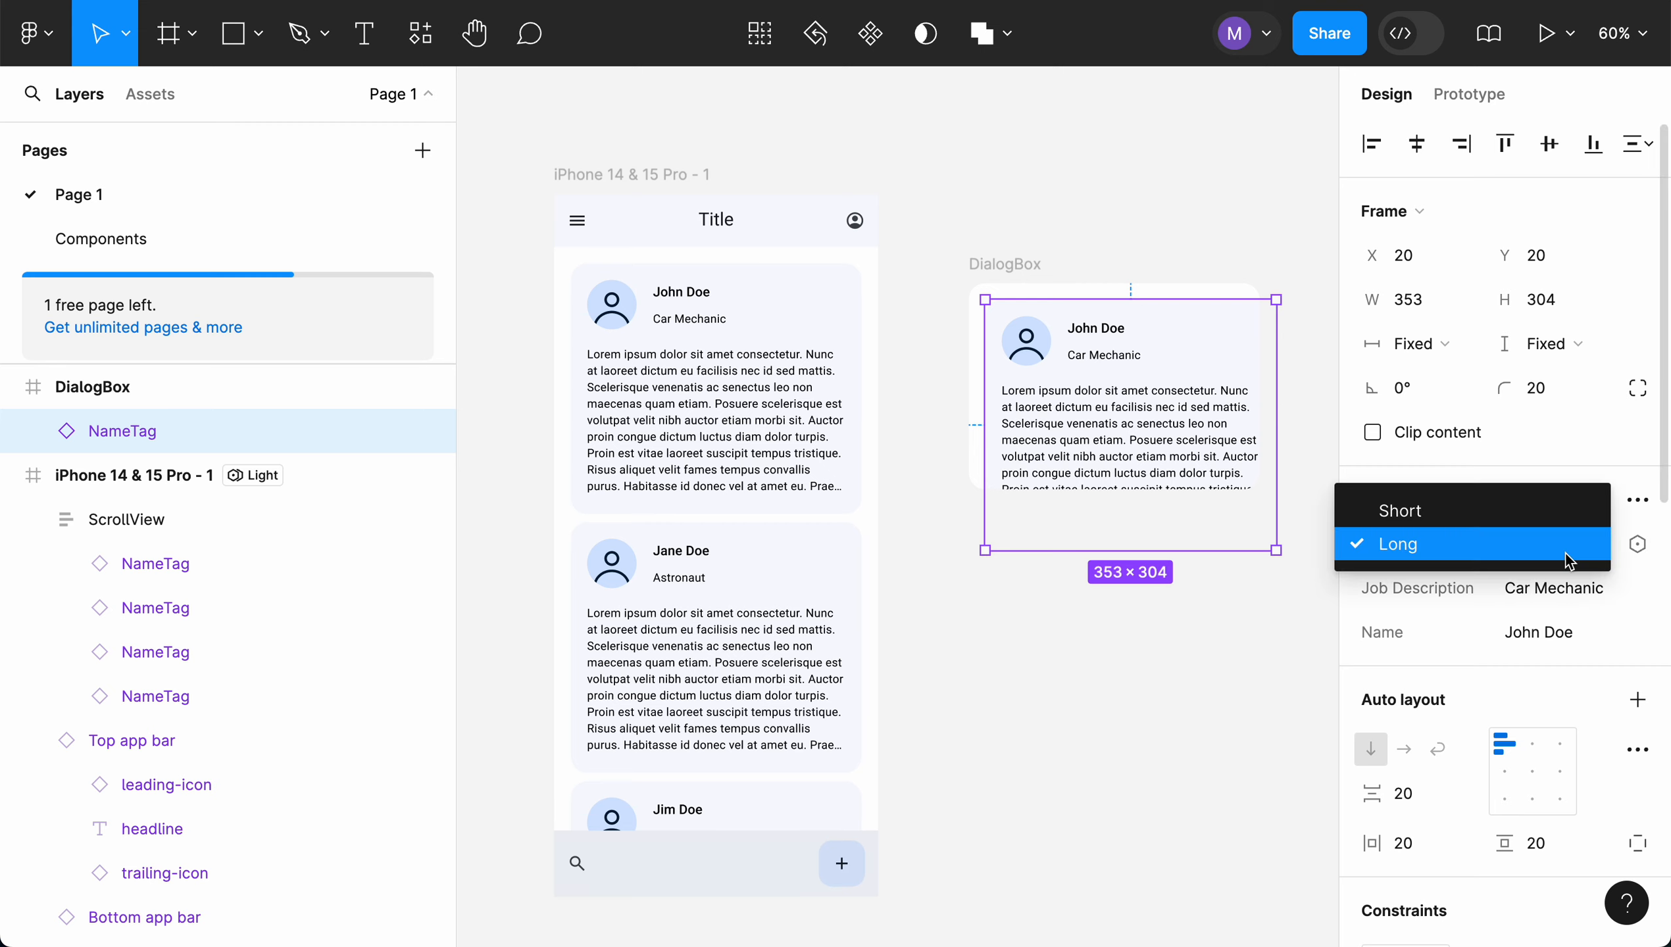
left_click(1535, 521)
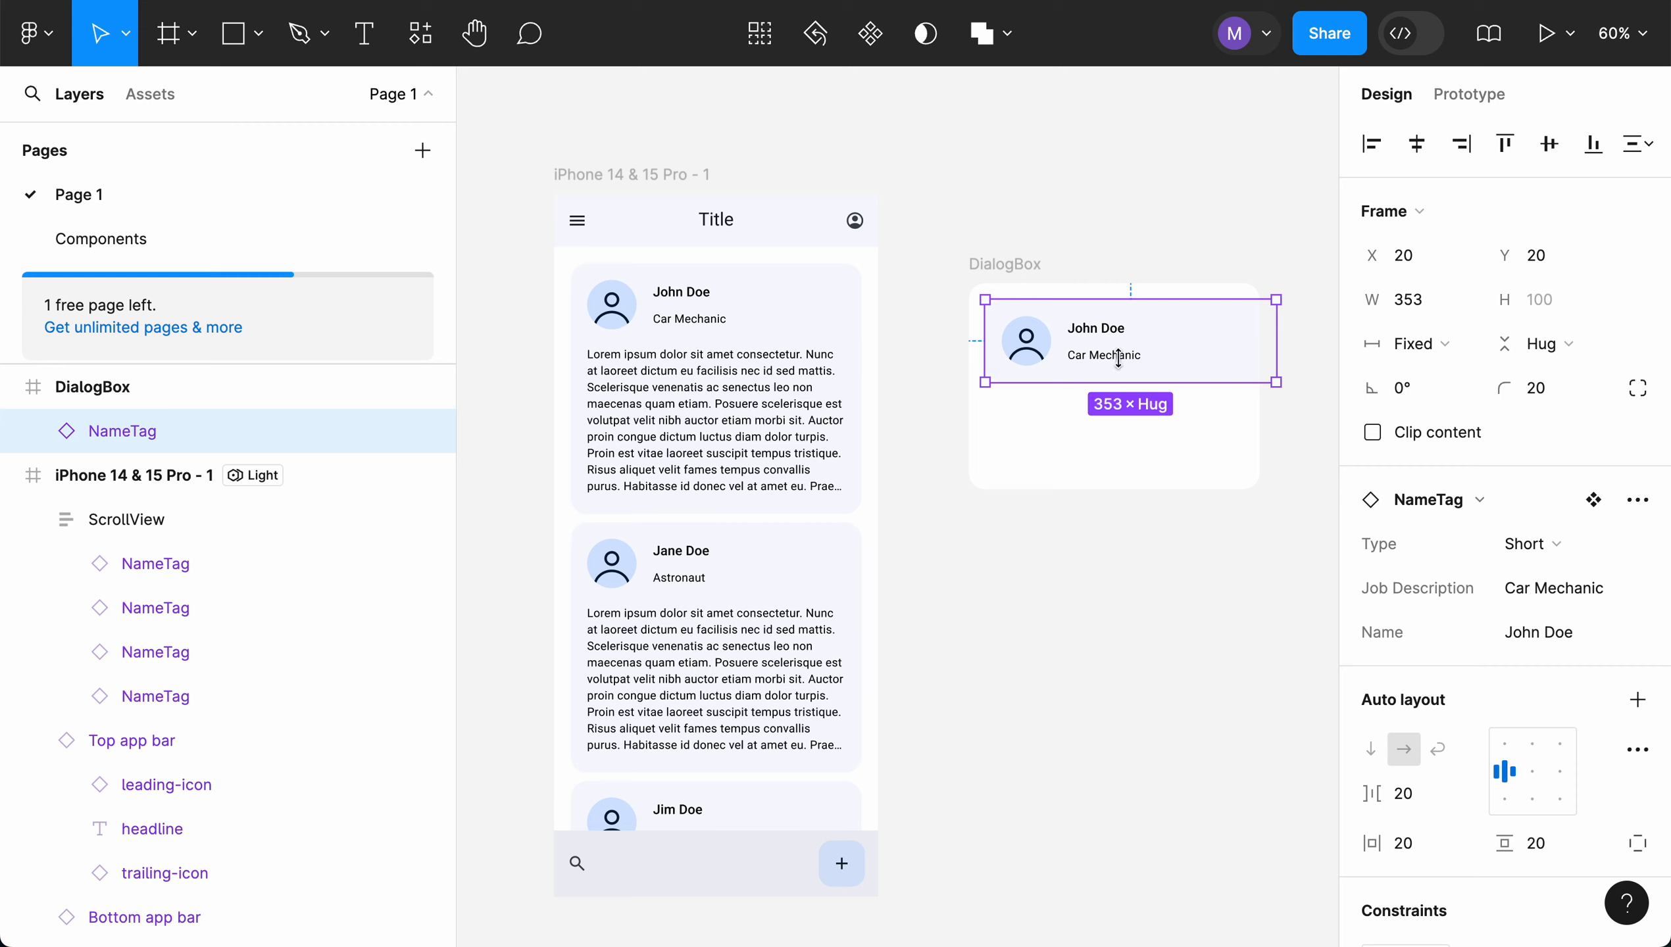
- Apply auto layout to the DialogBox frame and set its horizontal padding to 20
left_click(1015, 267)
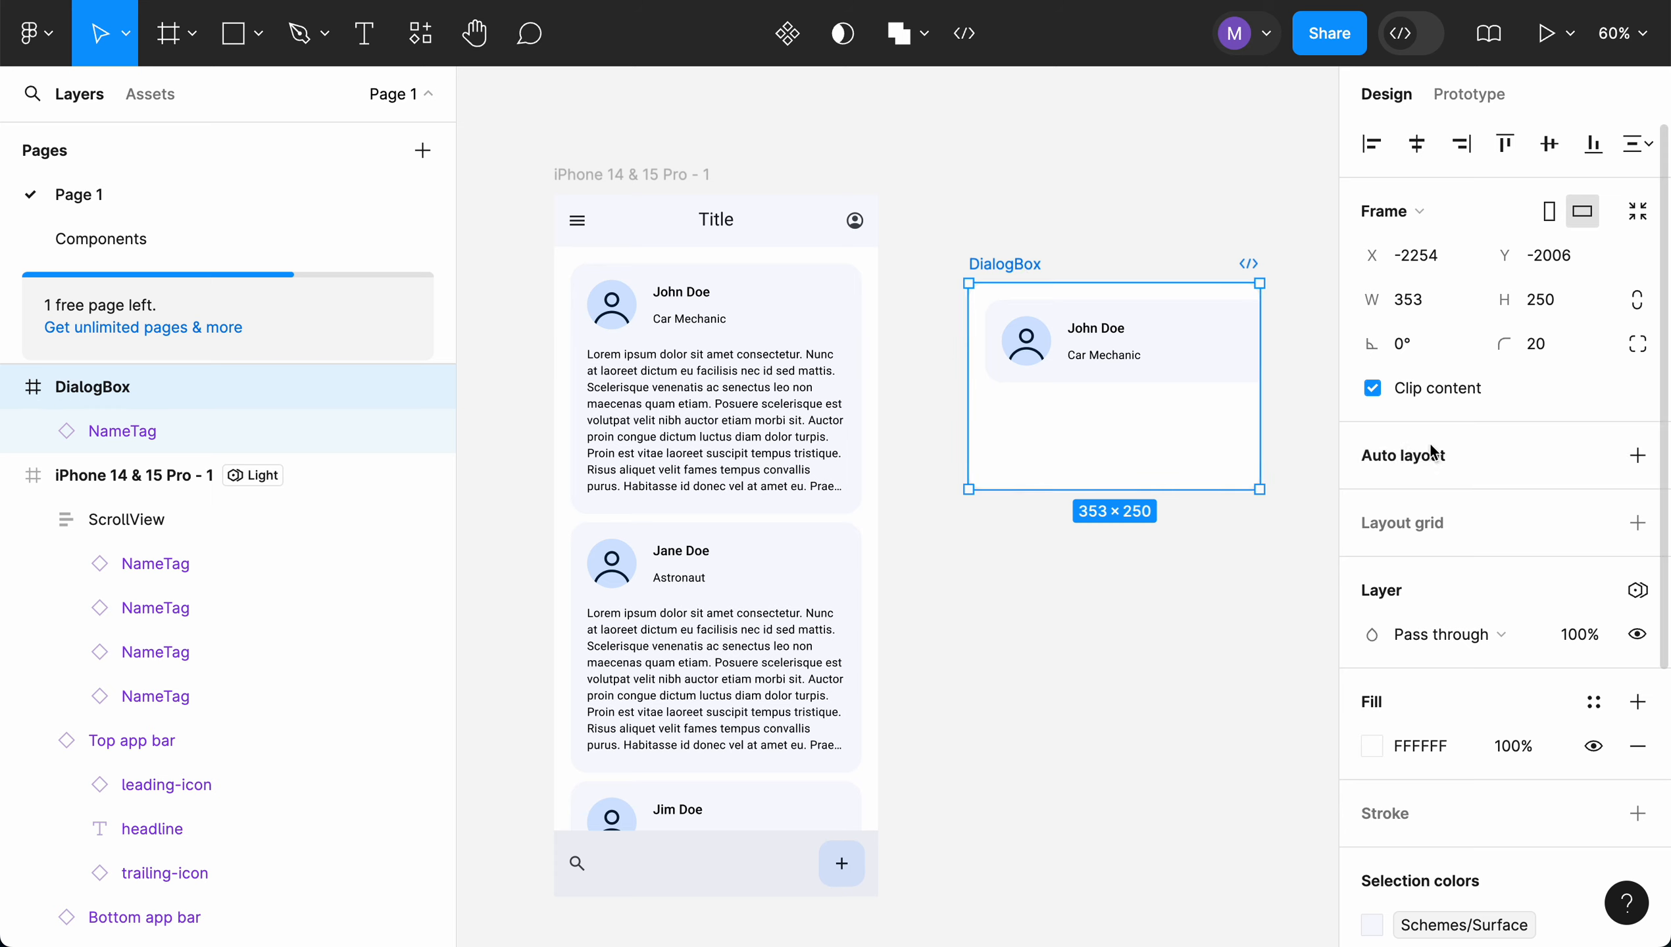
left_click(1432, 461)
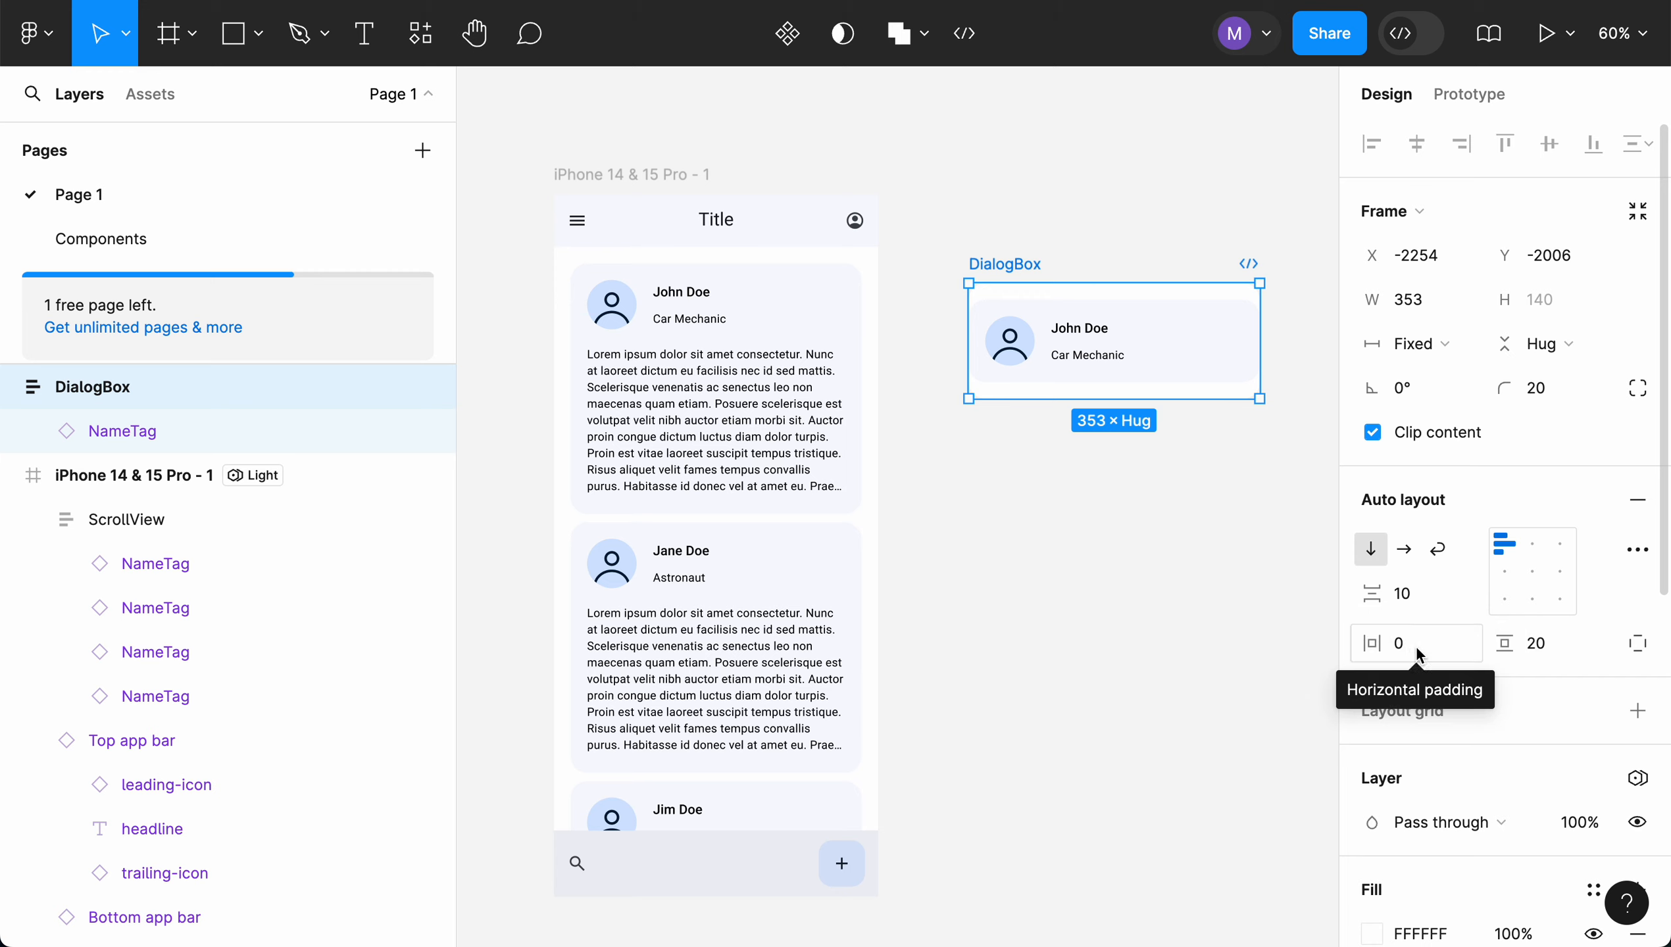
left_click(1415, 645)
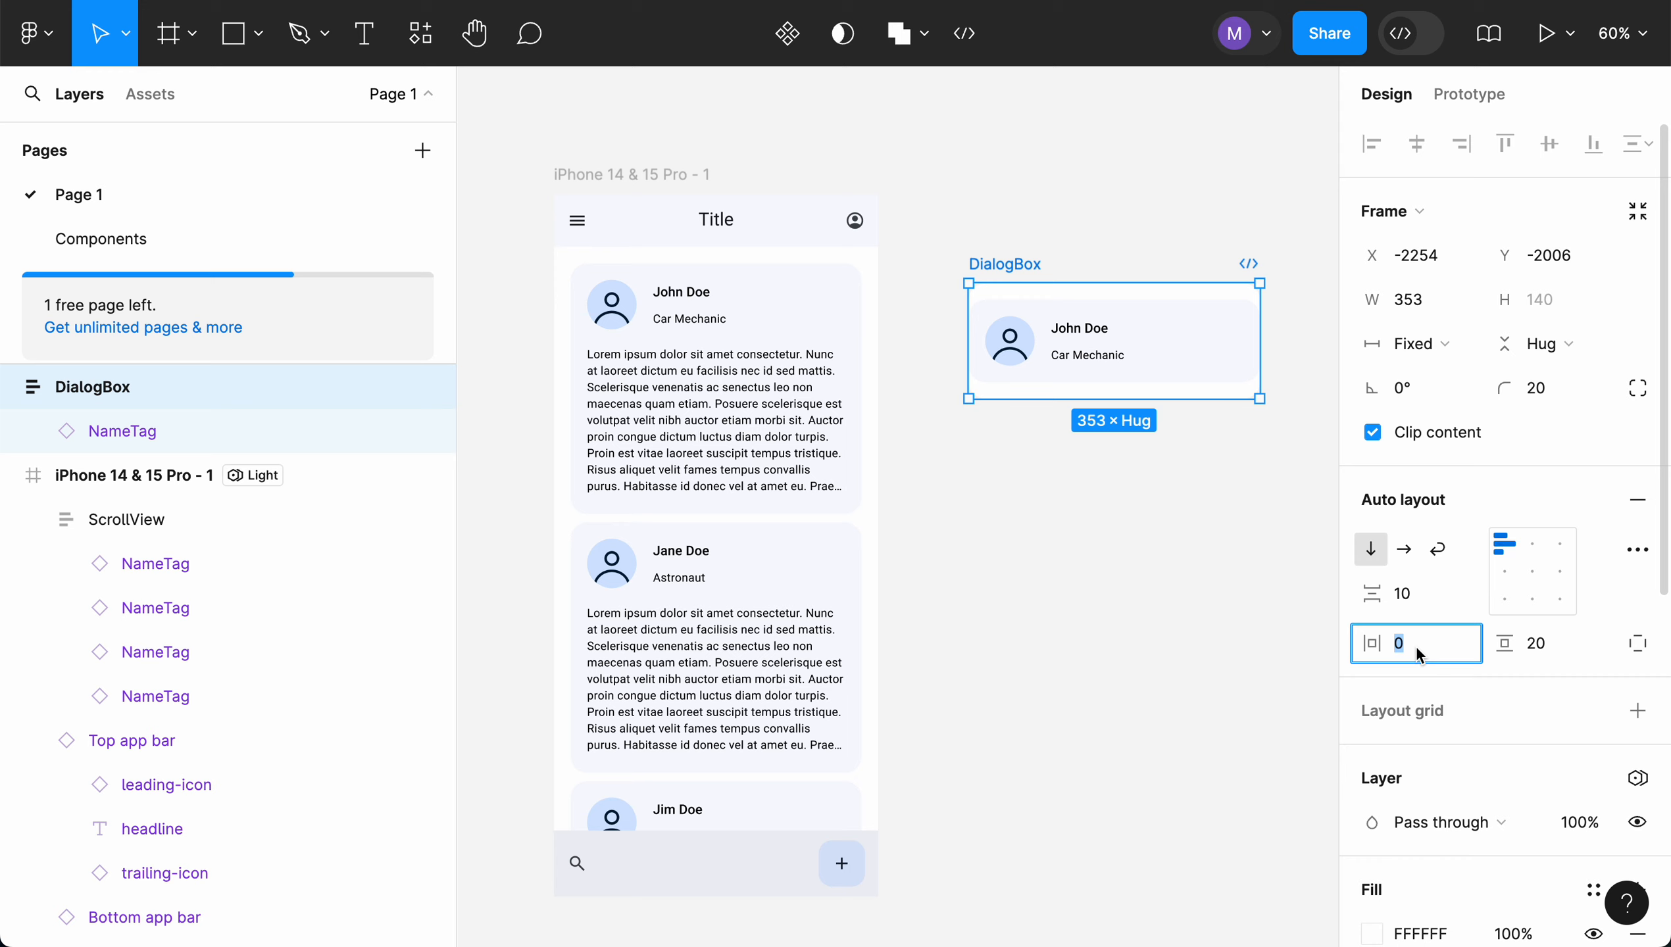
type("20")
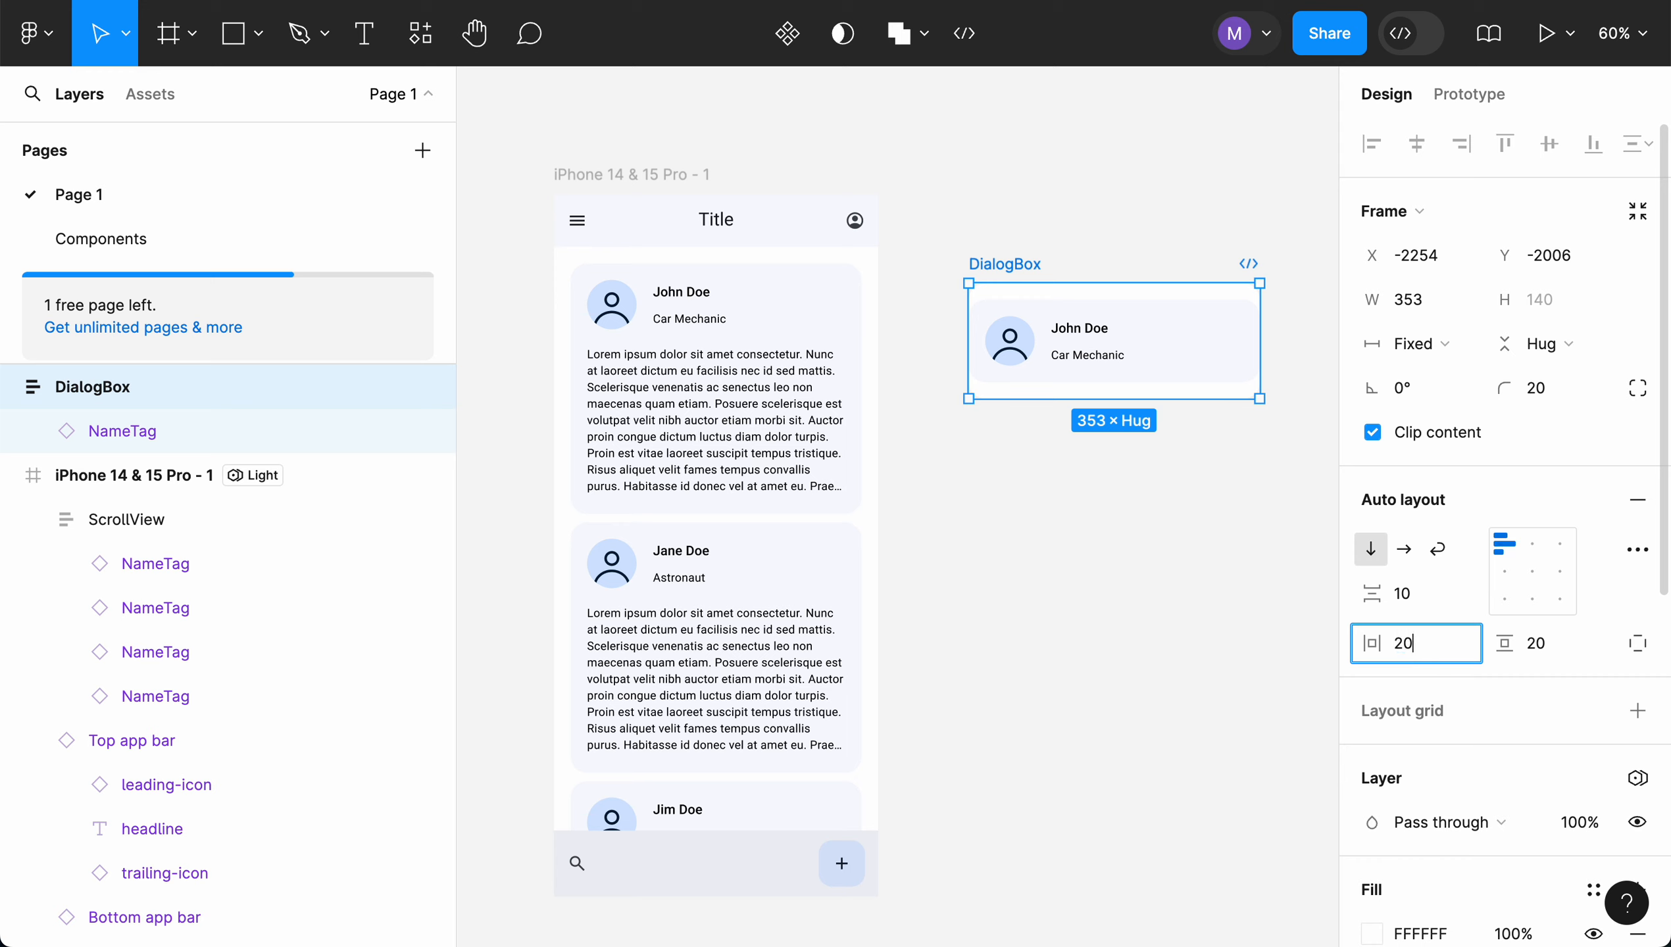
left_click(1533, 644)
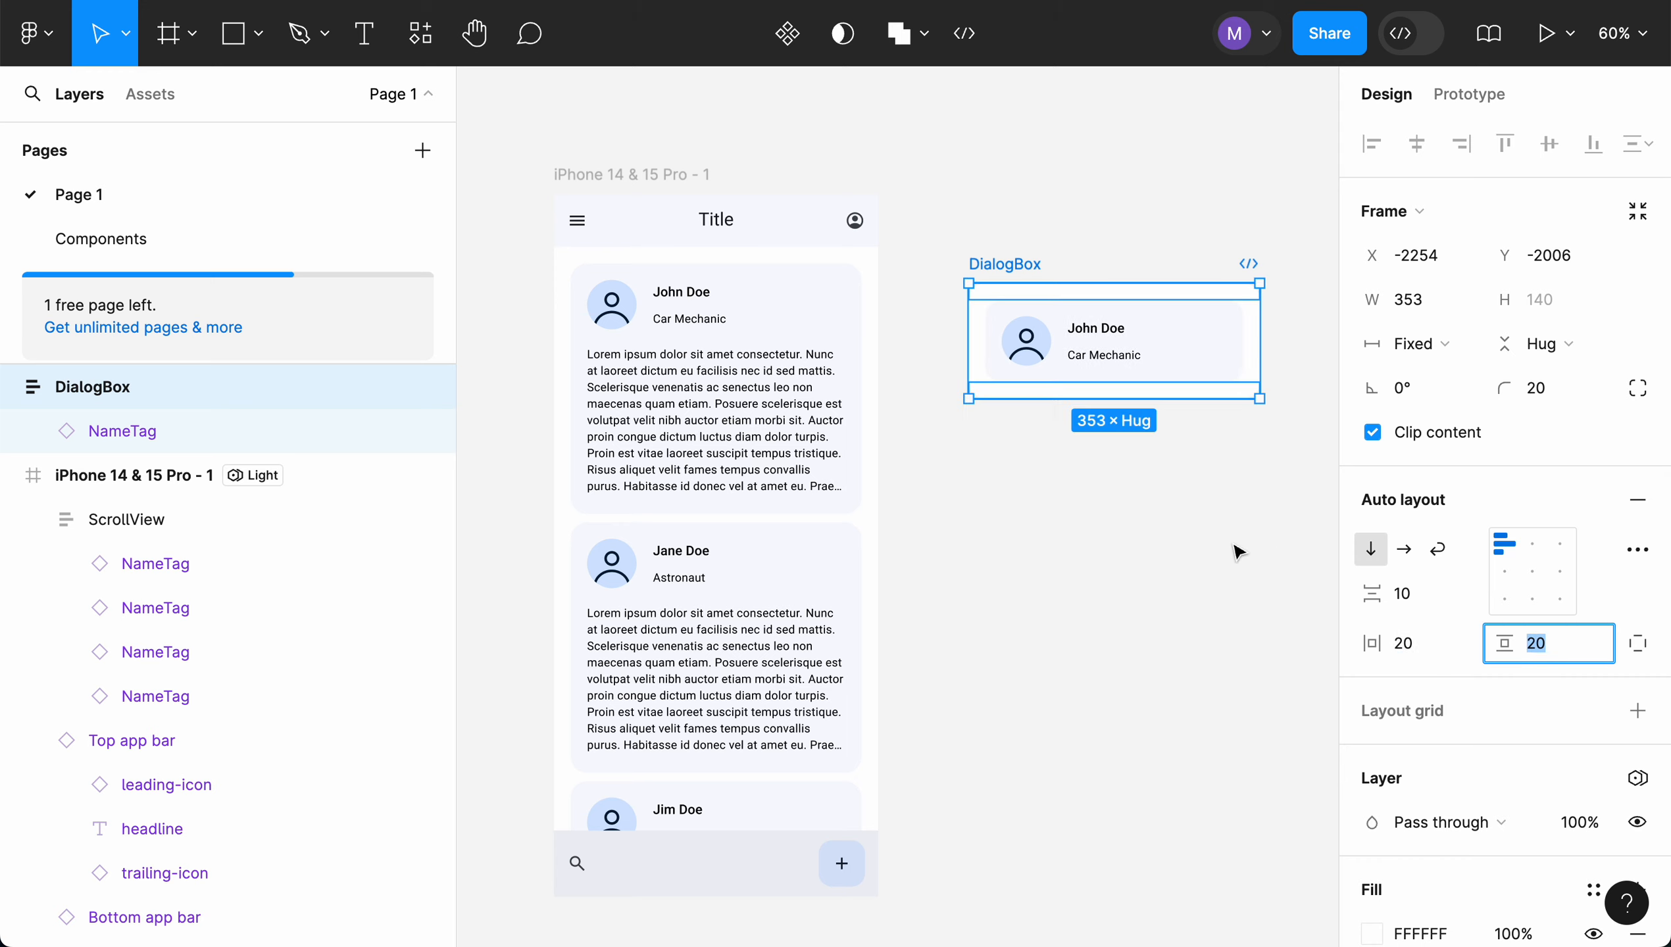
left_click(1253, 549)
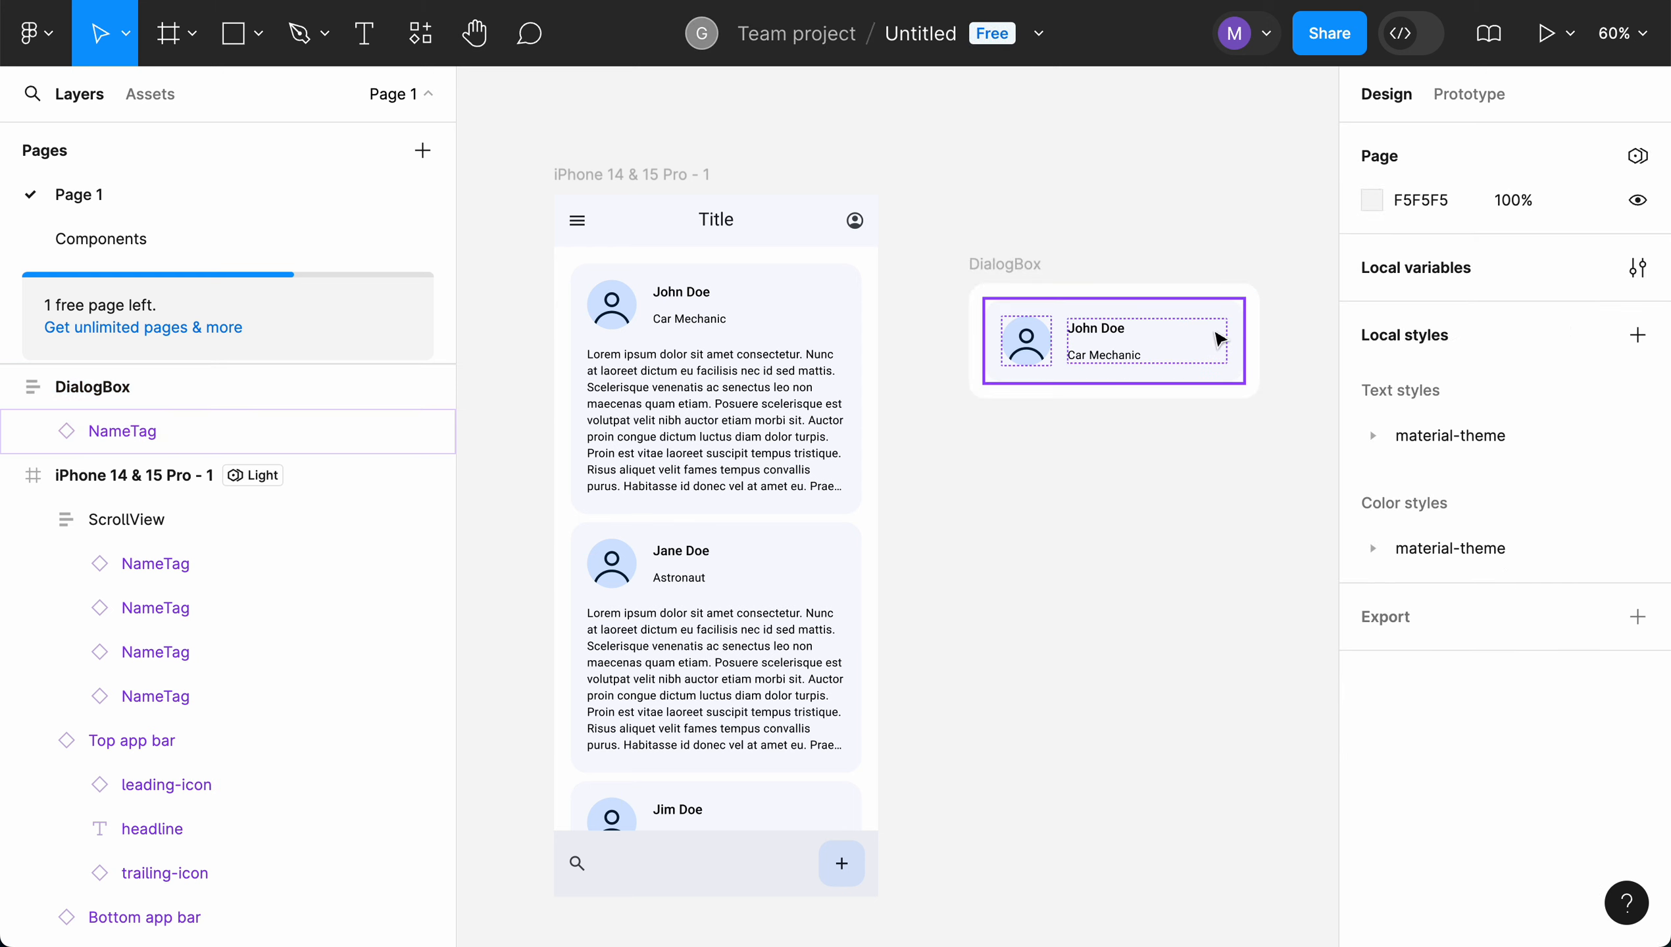
- Check the horizontal resizing option of the NameTag inside DialogBox
left_click(1182, 305)
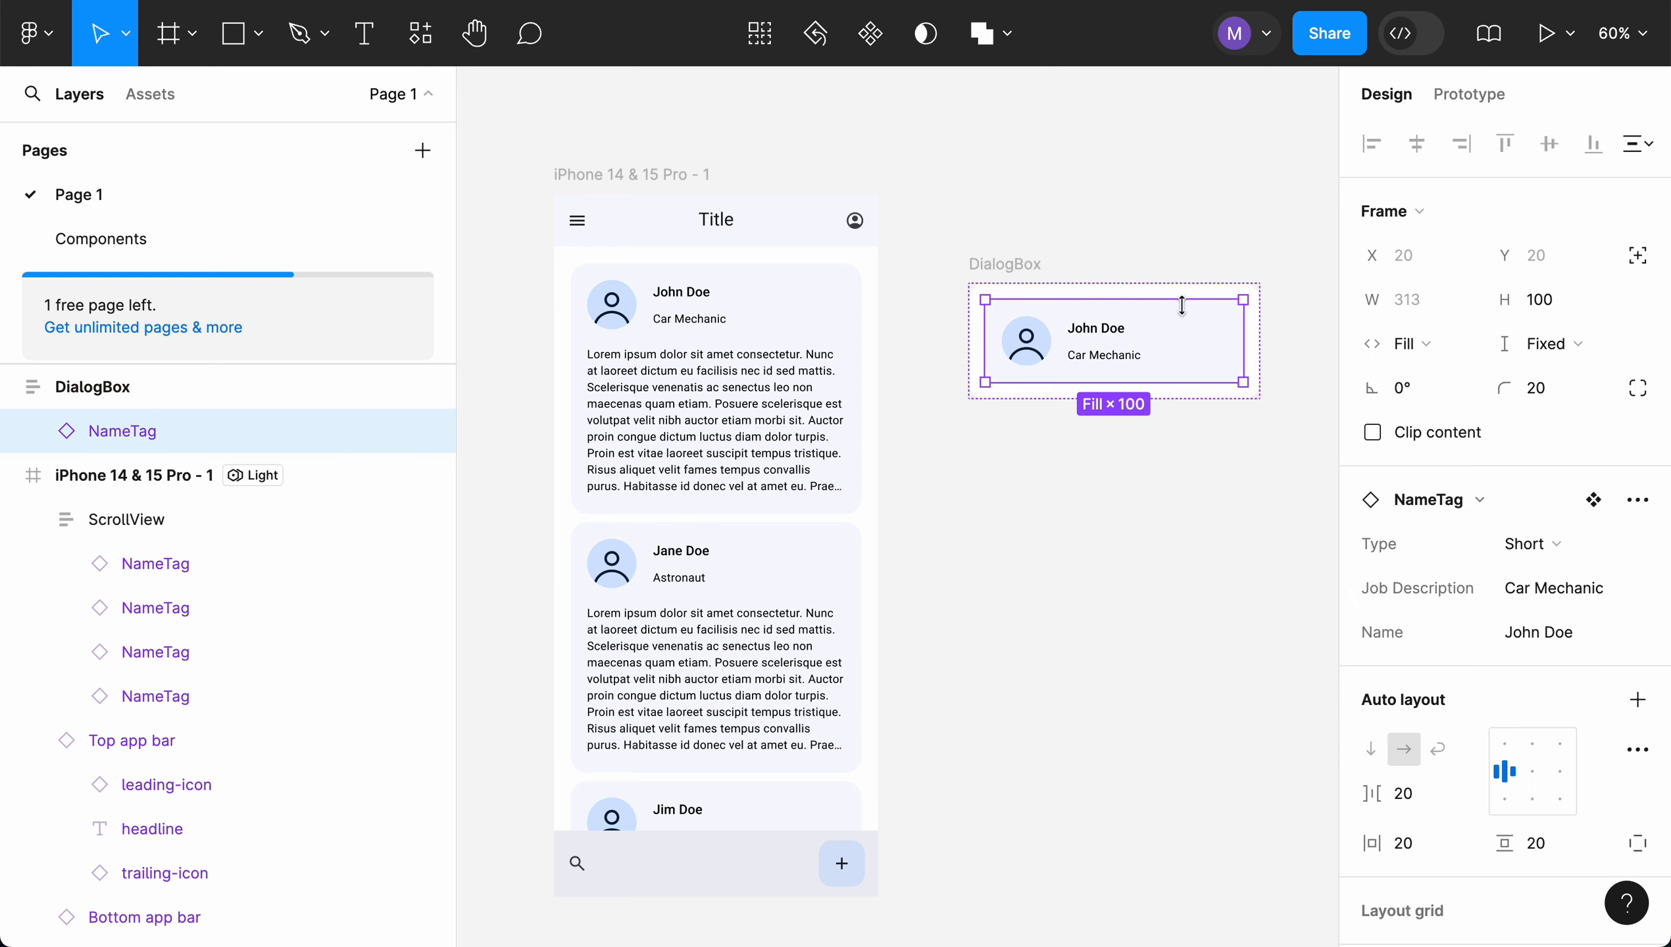
left_click(1467, 346)
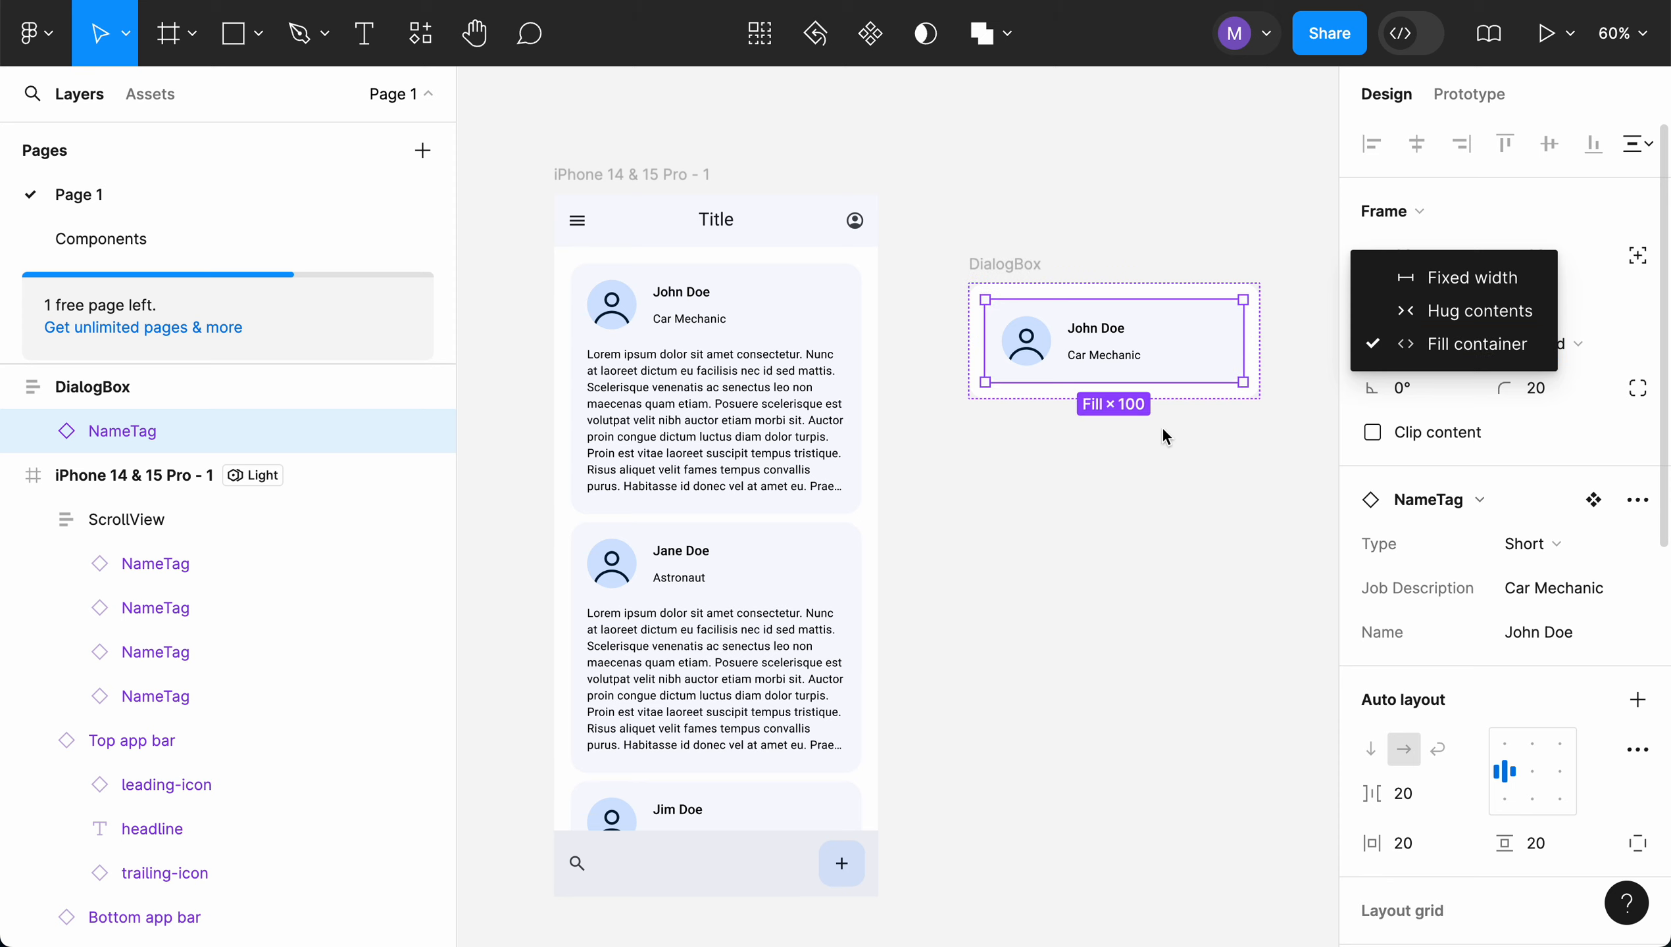
left_click(1167, 465)
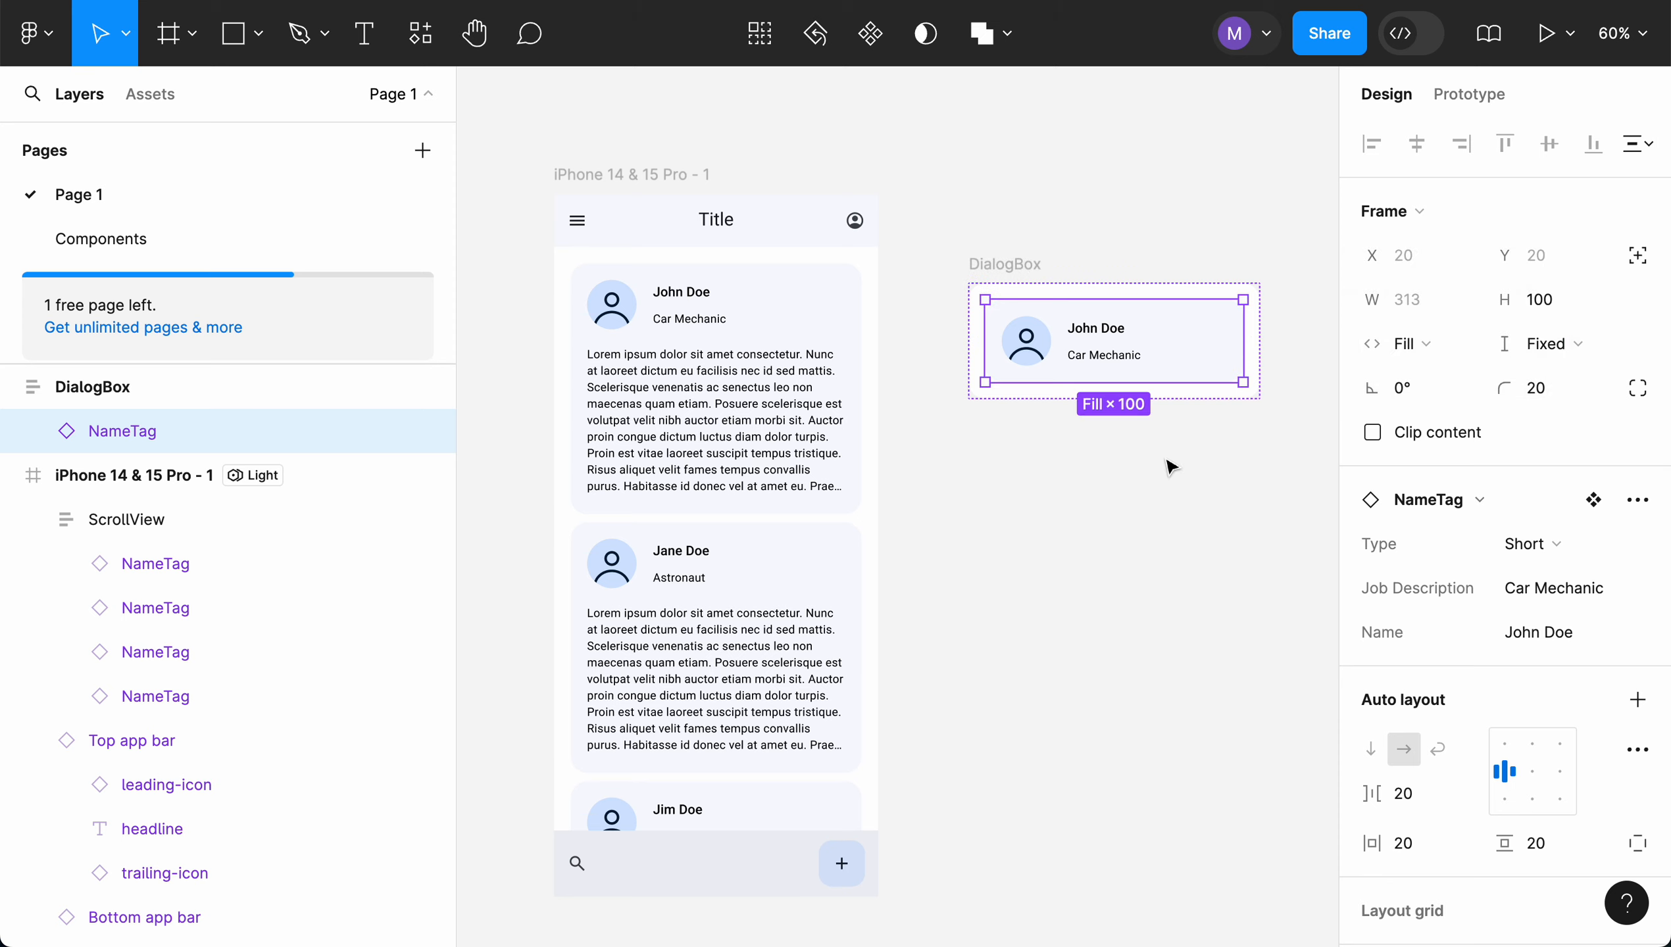
left_click(1287, 441)
left_click(1011, 265)
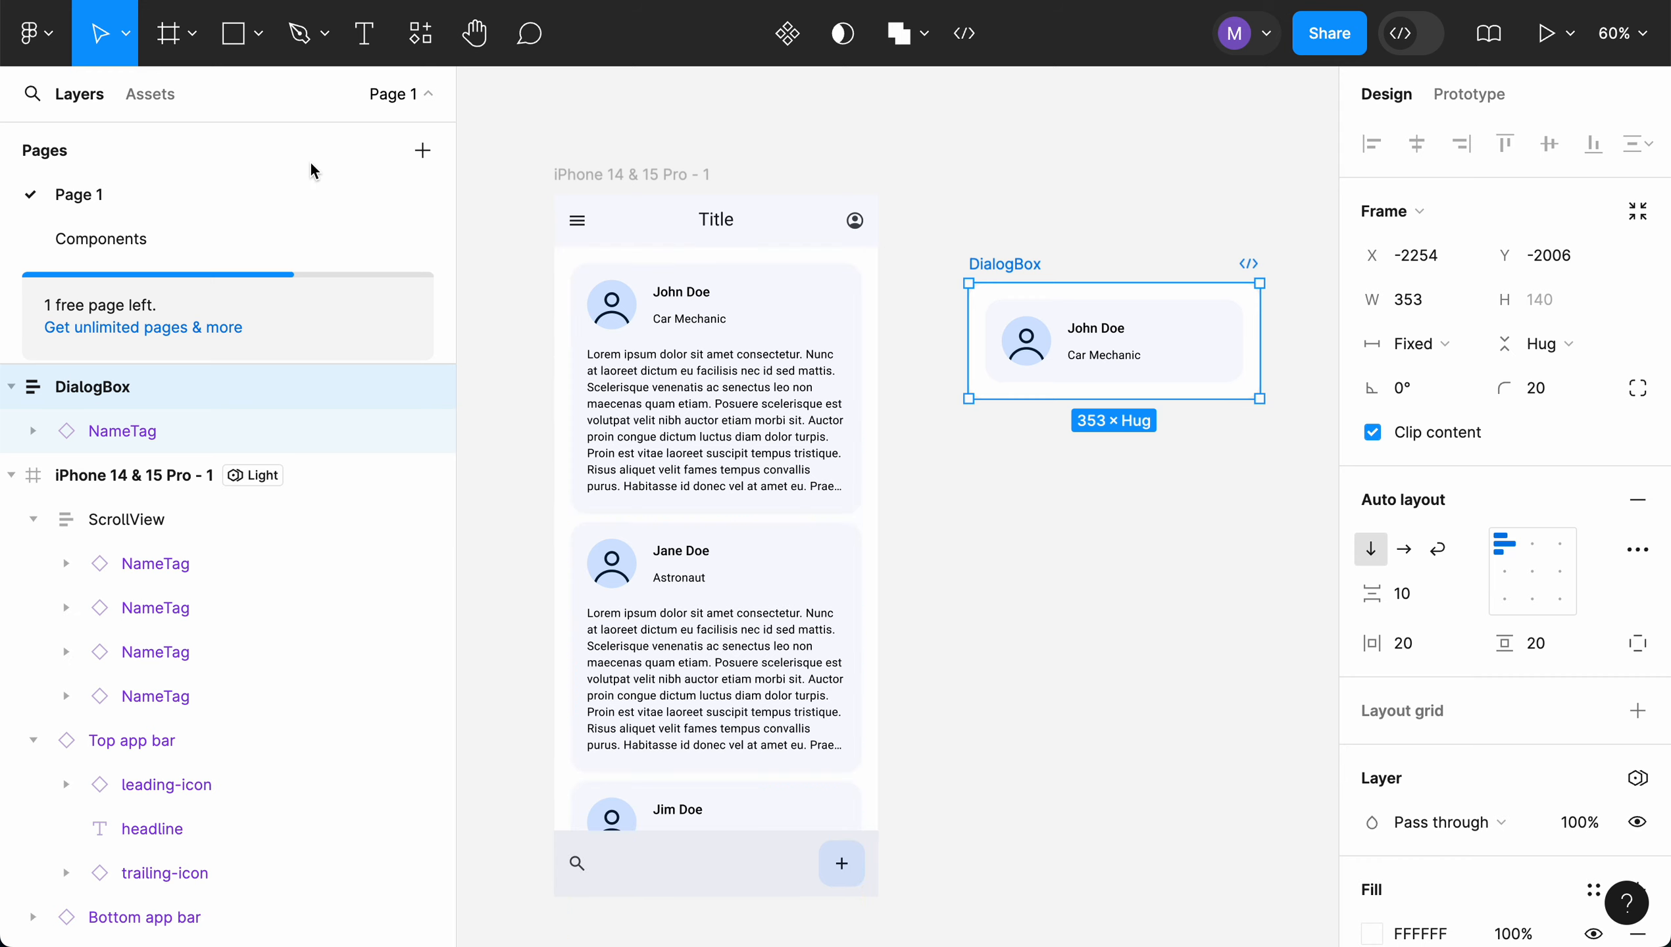
- Draw a frame about 350 × 100 below DialogBox and name it Buttons
left_click(174, 44)
left_click_drag(981, 463, 1268, 545)
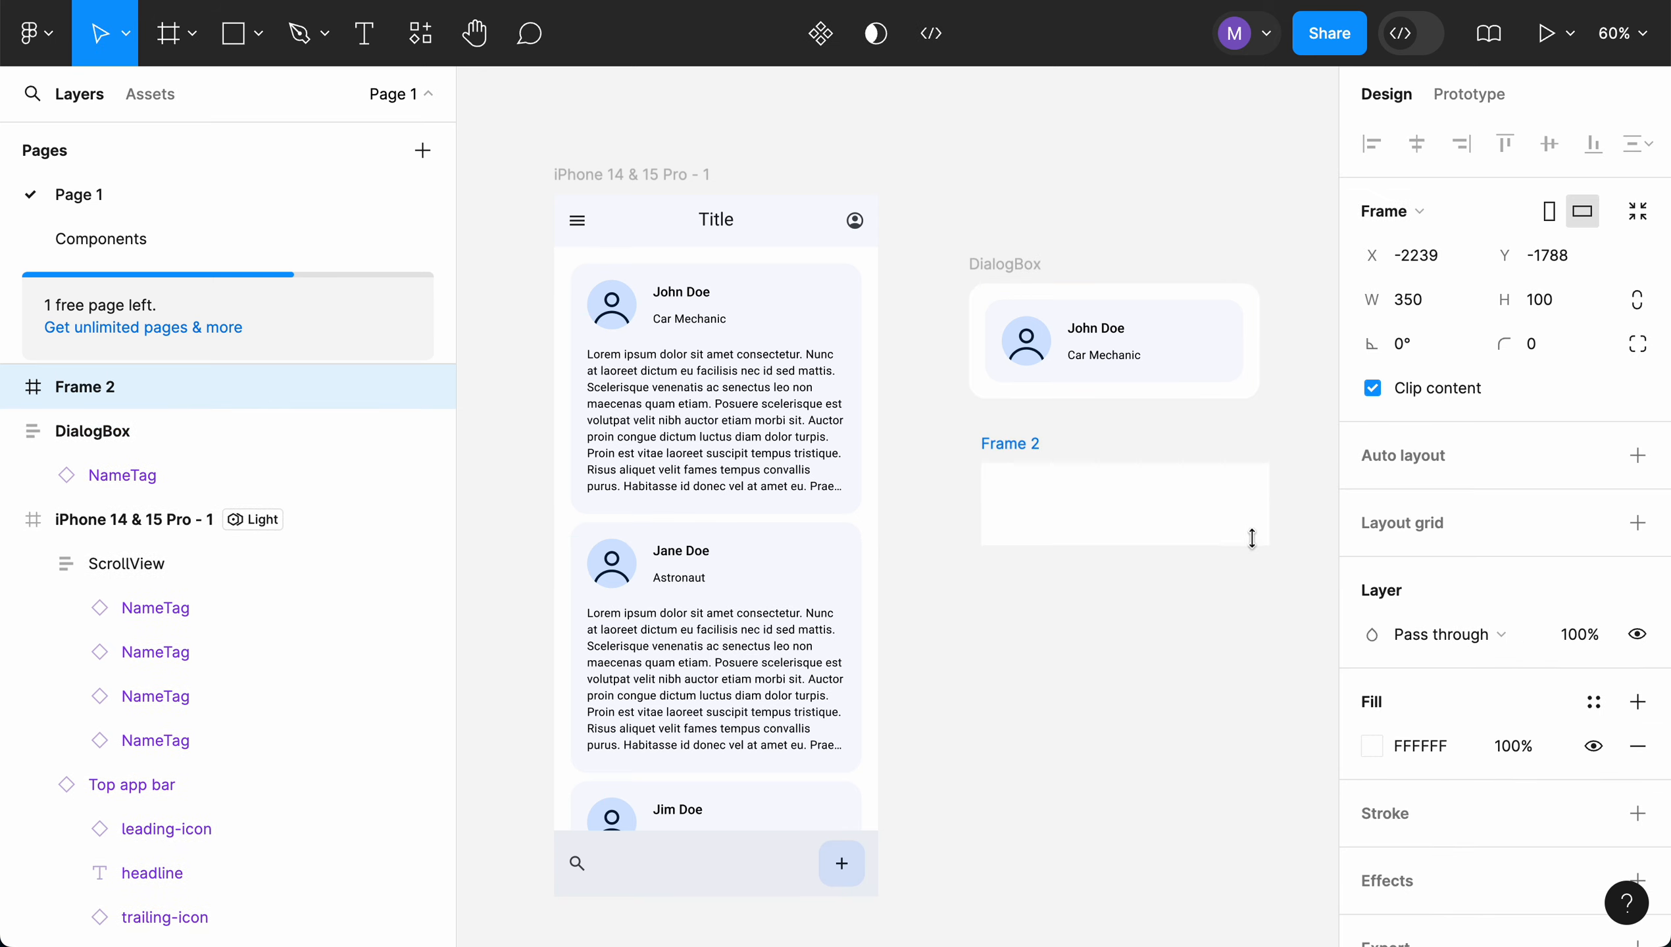
double_click(90, 388)
type("Buttons")
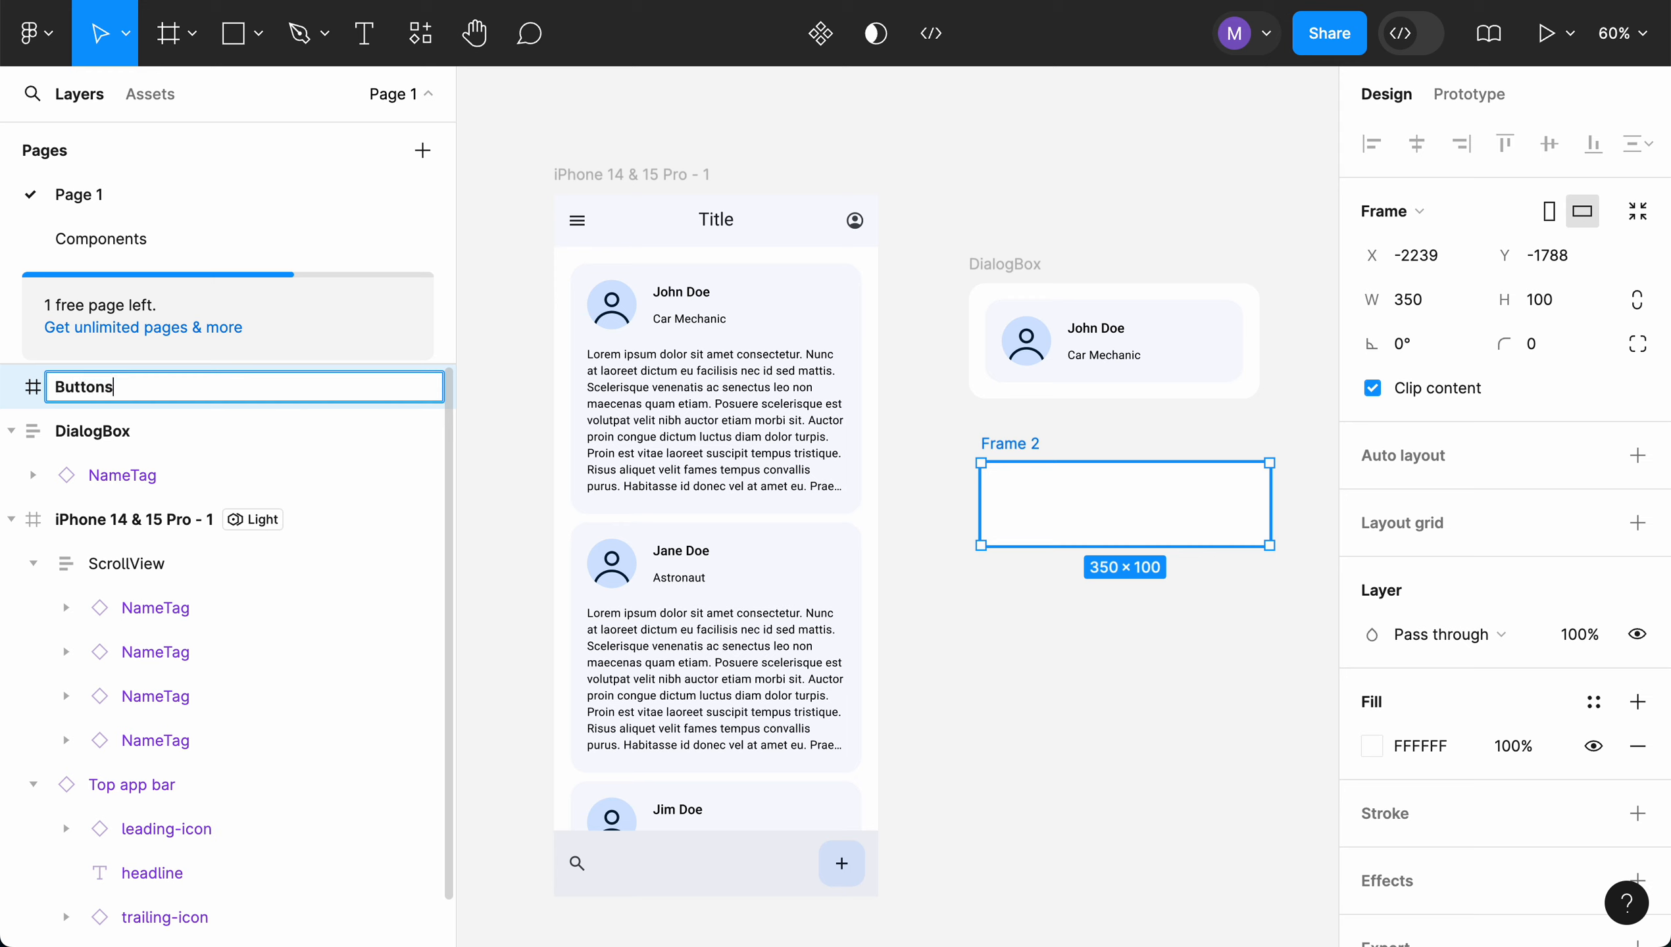
key("Return")
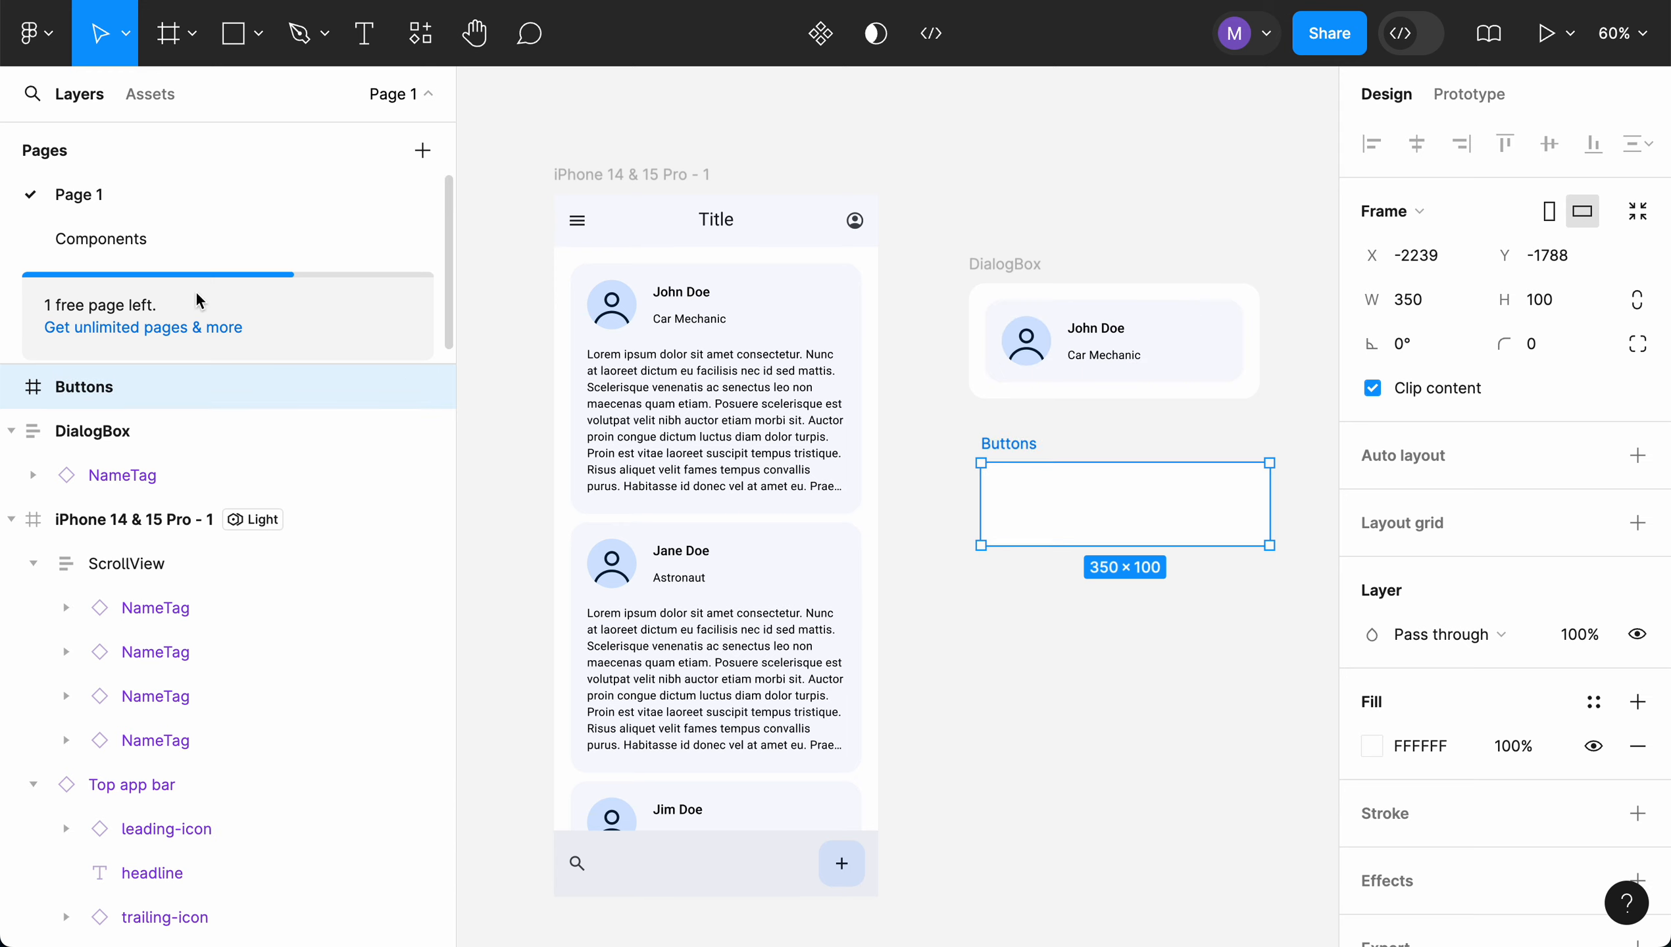
- Place two Button components from the Material 3 Design Kit side by side in the Buttons frame
left_click(150, 94)
scroll(99, 465, "down", 4)
left_click(65, 461)
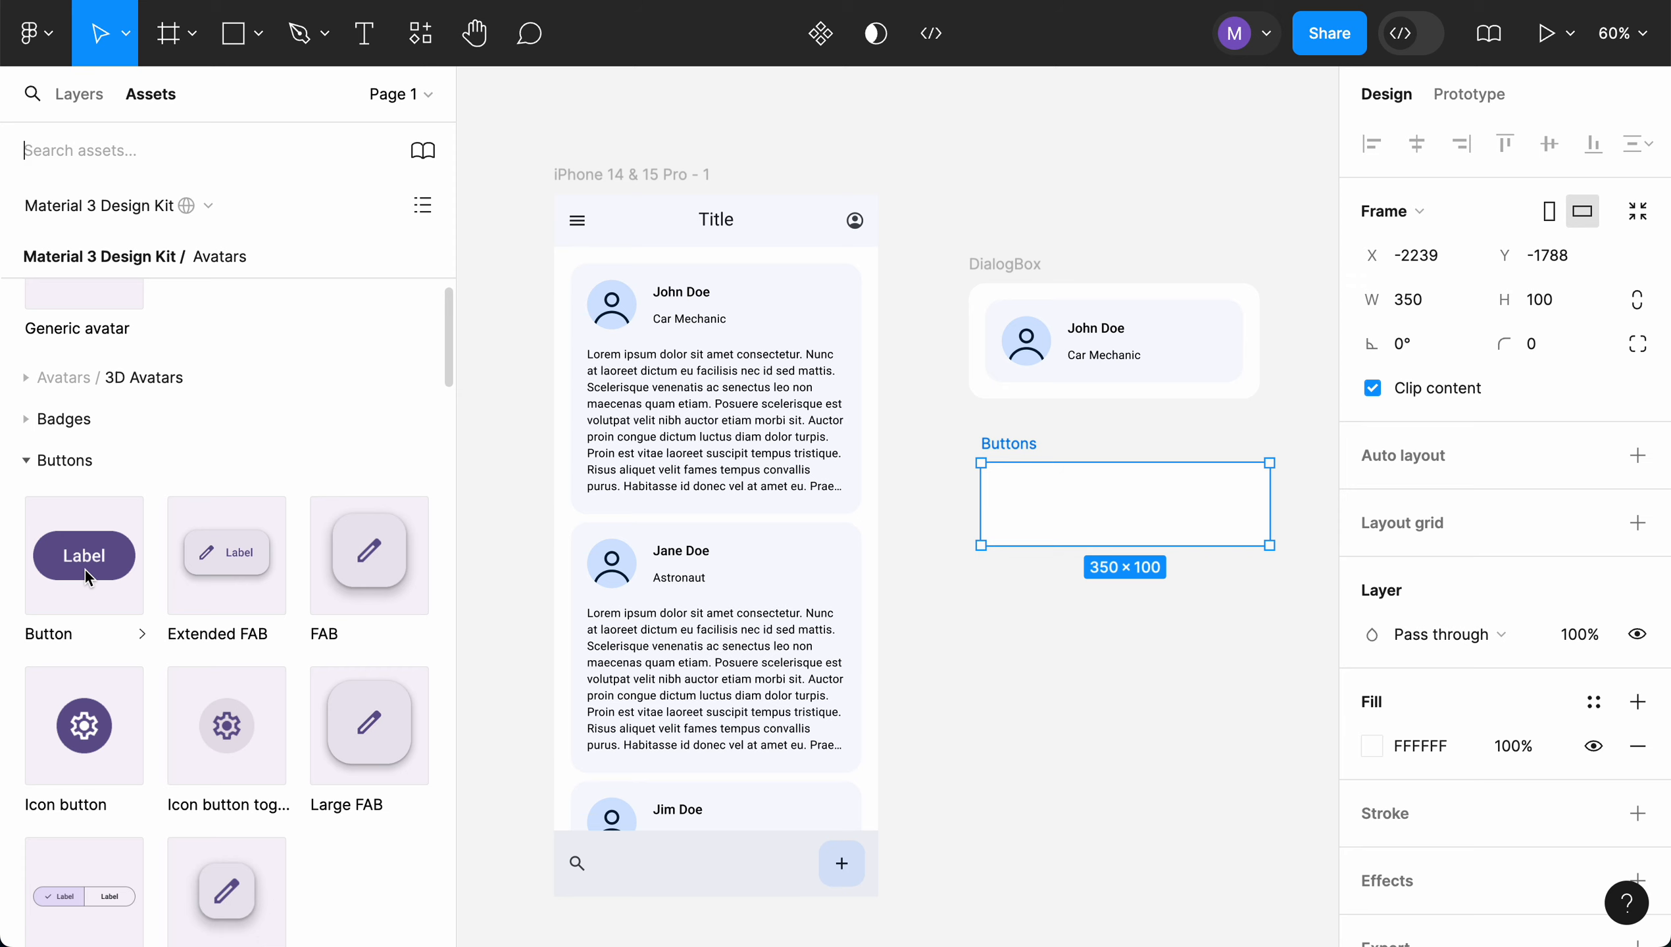
left_click_drag(88, 560, 1095, 496)
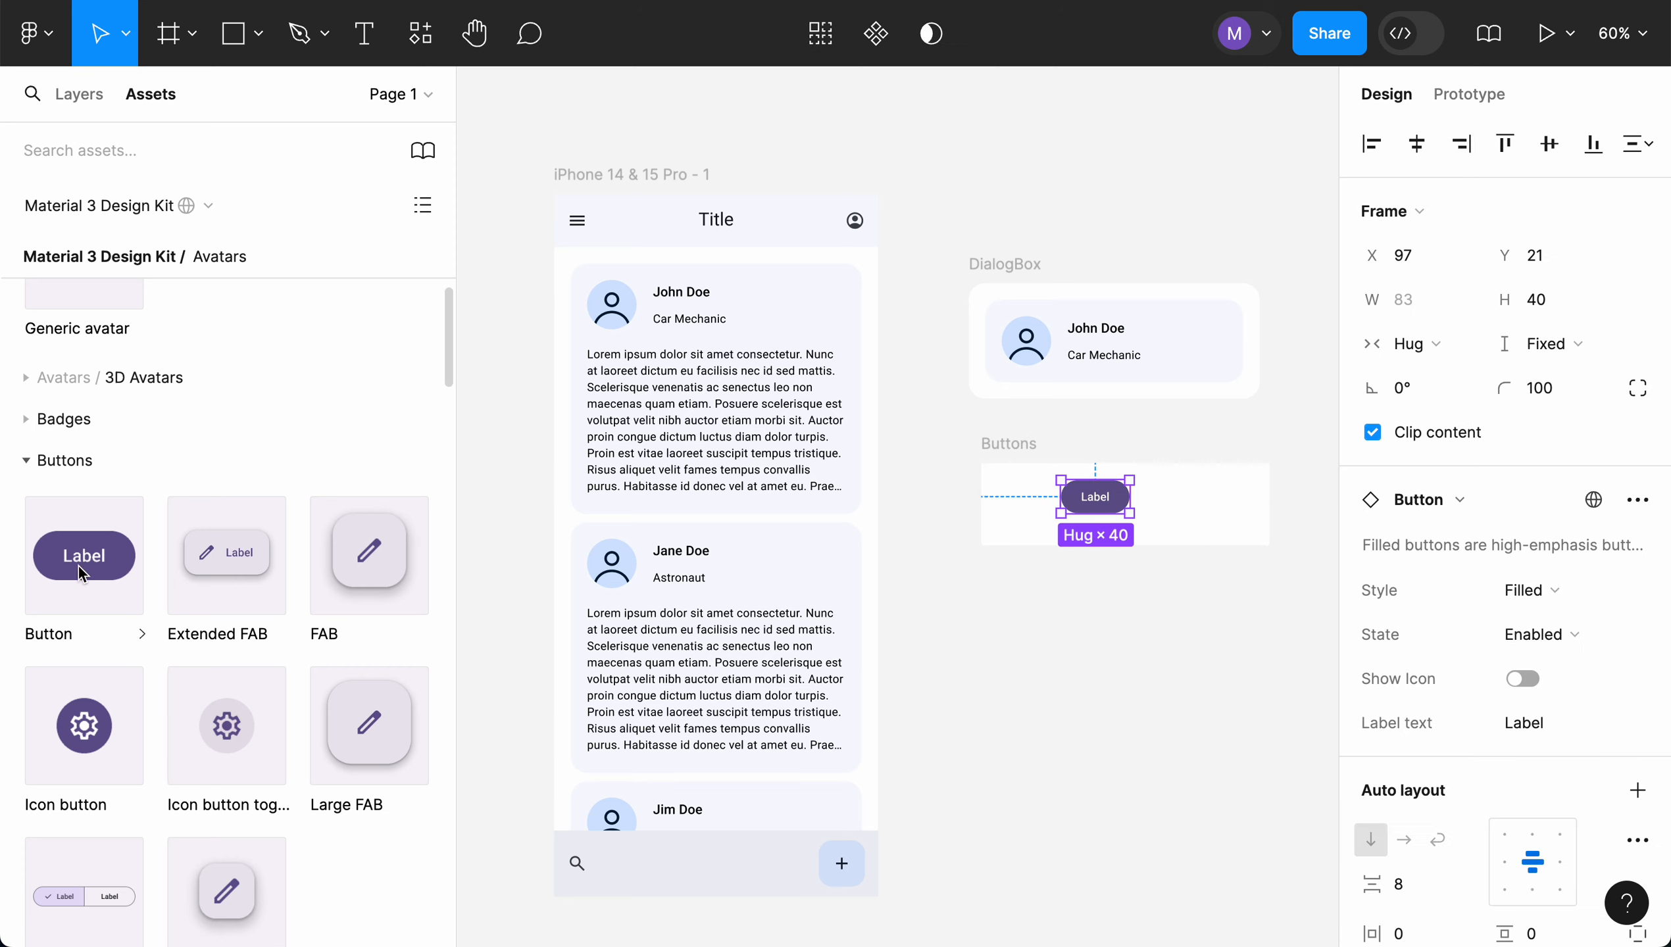
left_click_drag(82, 562, 1120, 573)
left_click_drag(1116, 568, 1197, 502)
- Apply horizontal auto layout to the Buttons frame and align its contents to the centre
left_click(1008, 444)
key("shift+a")
left_click(1532, 571)
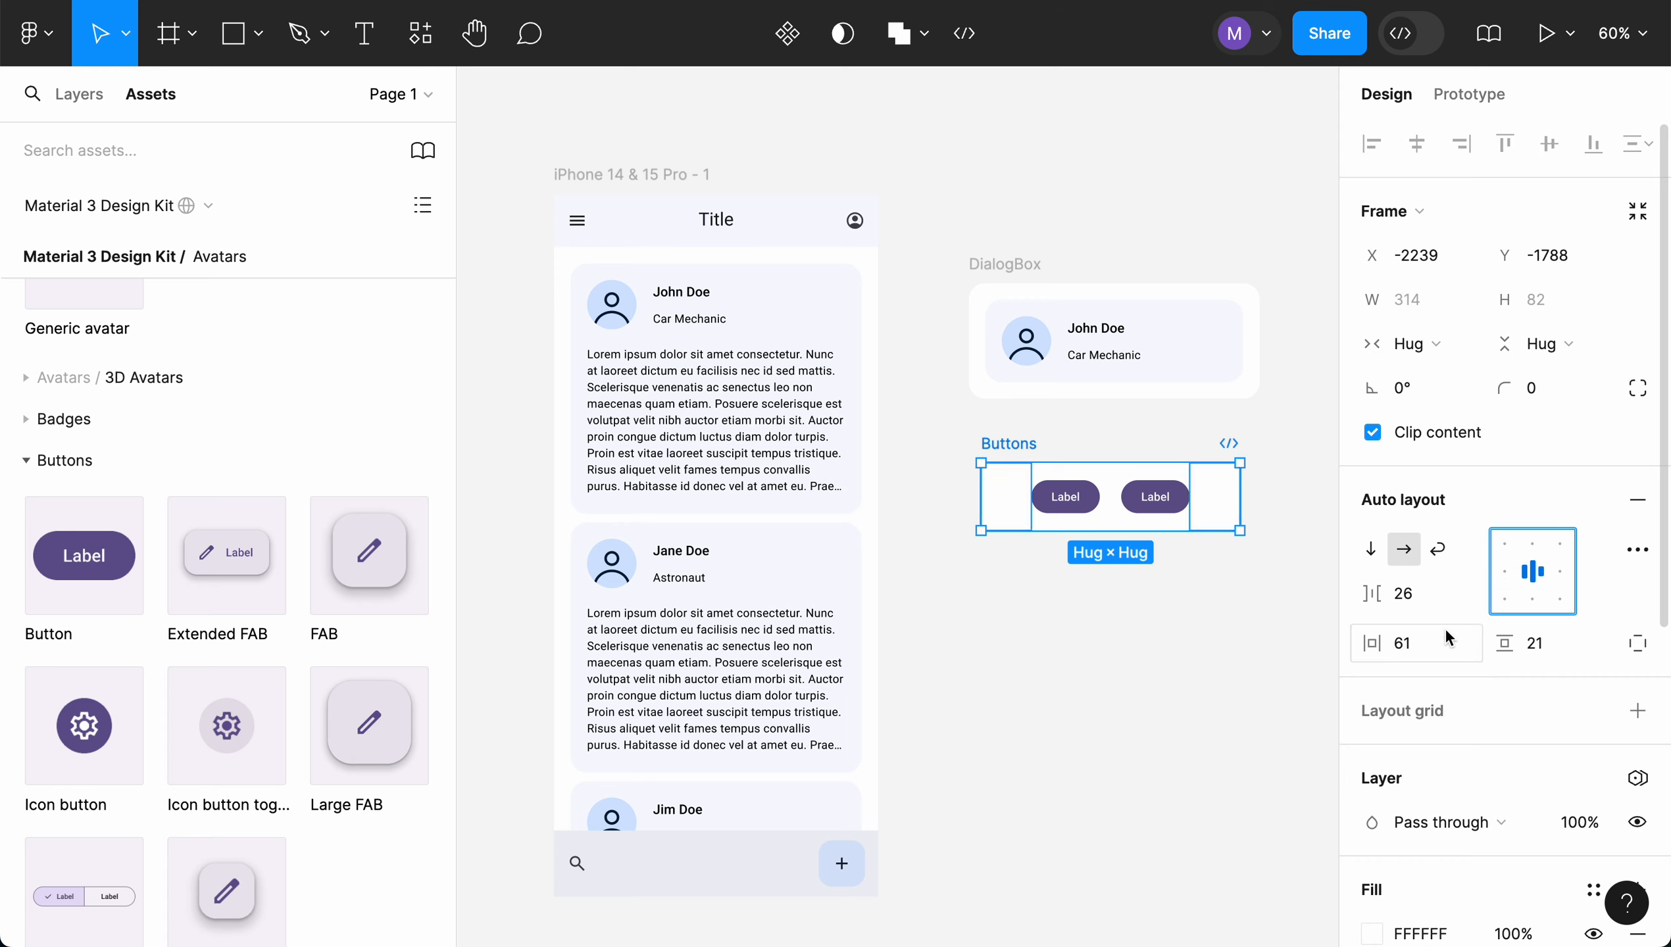
- Set the Buttons frame's auto layout spacing between items to 20 and both its horizontal and vertical padding to 0
left_click(1419, 594)
type("20")
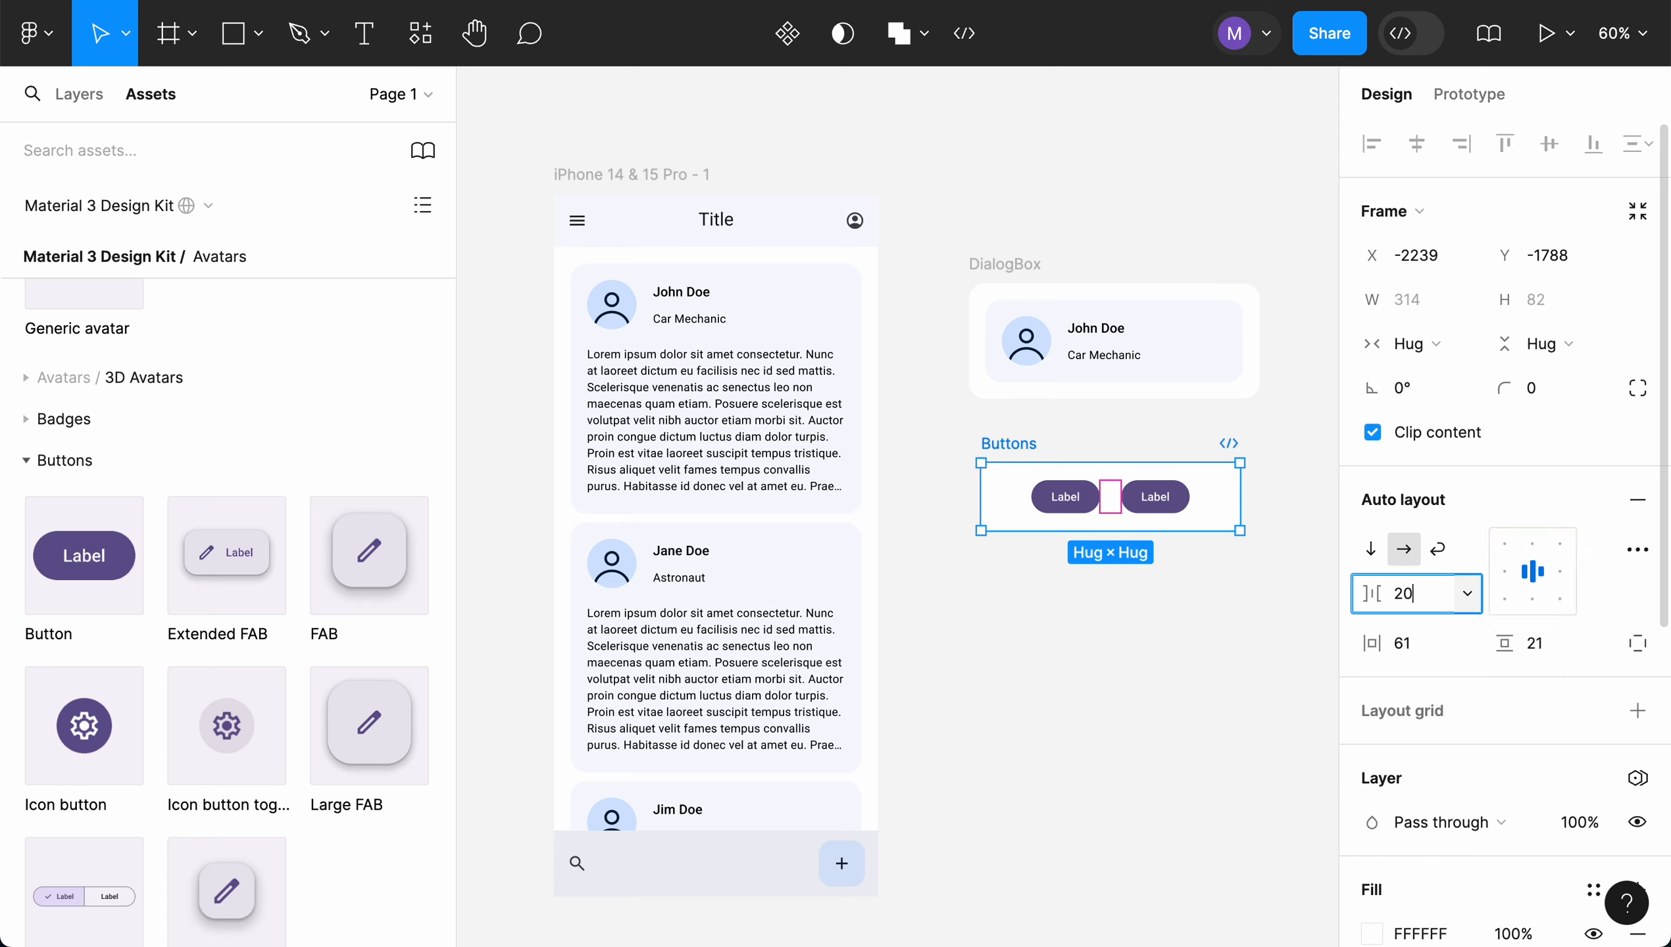
key("Return")
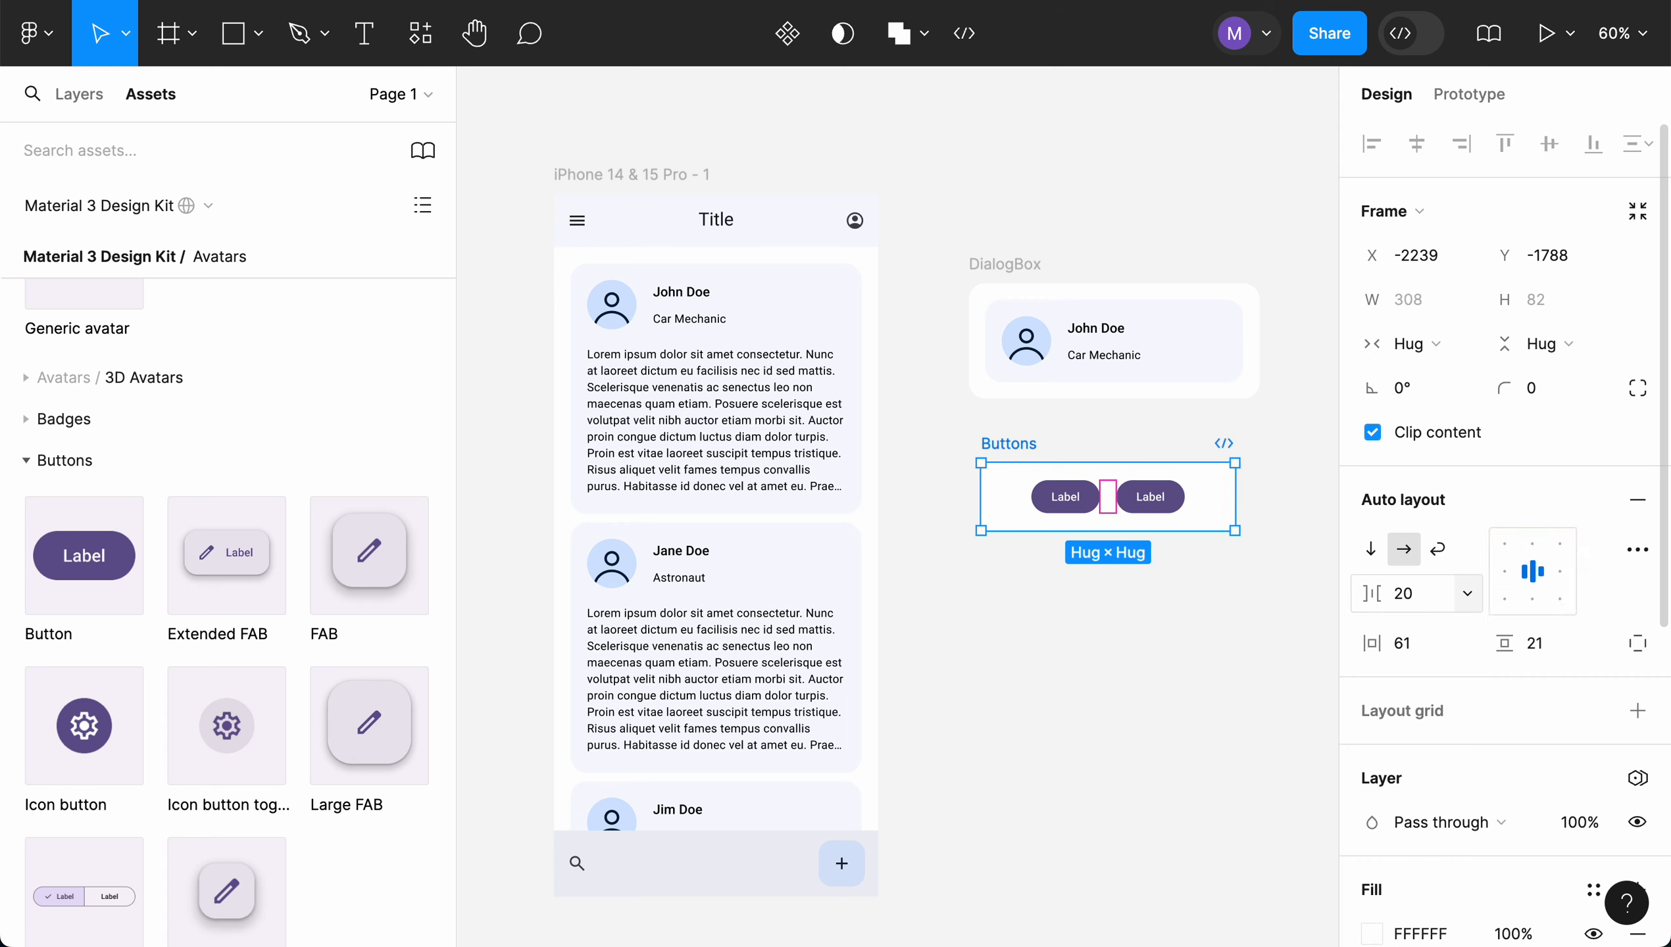
left_click(1424, 650)
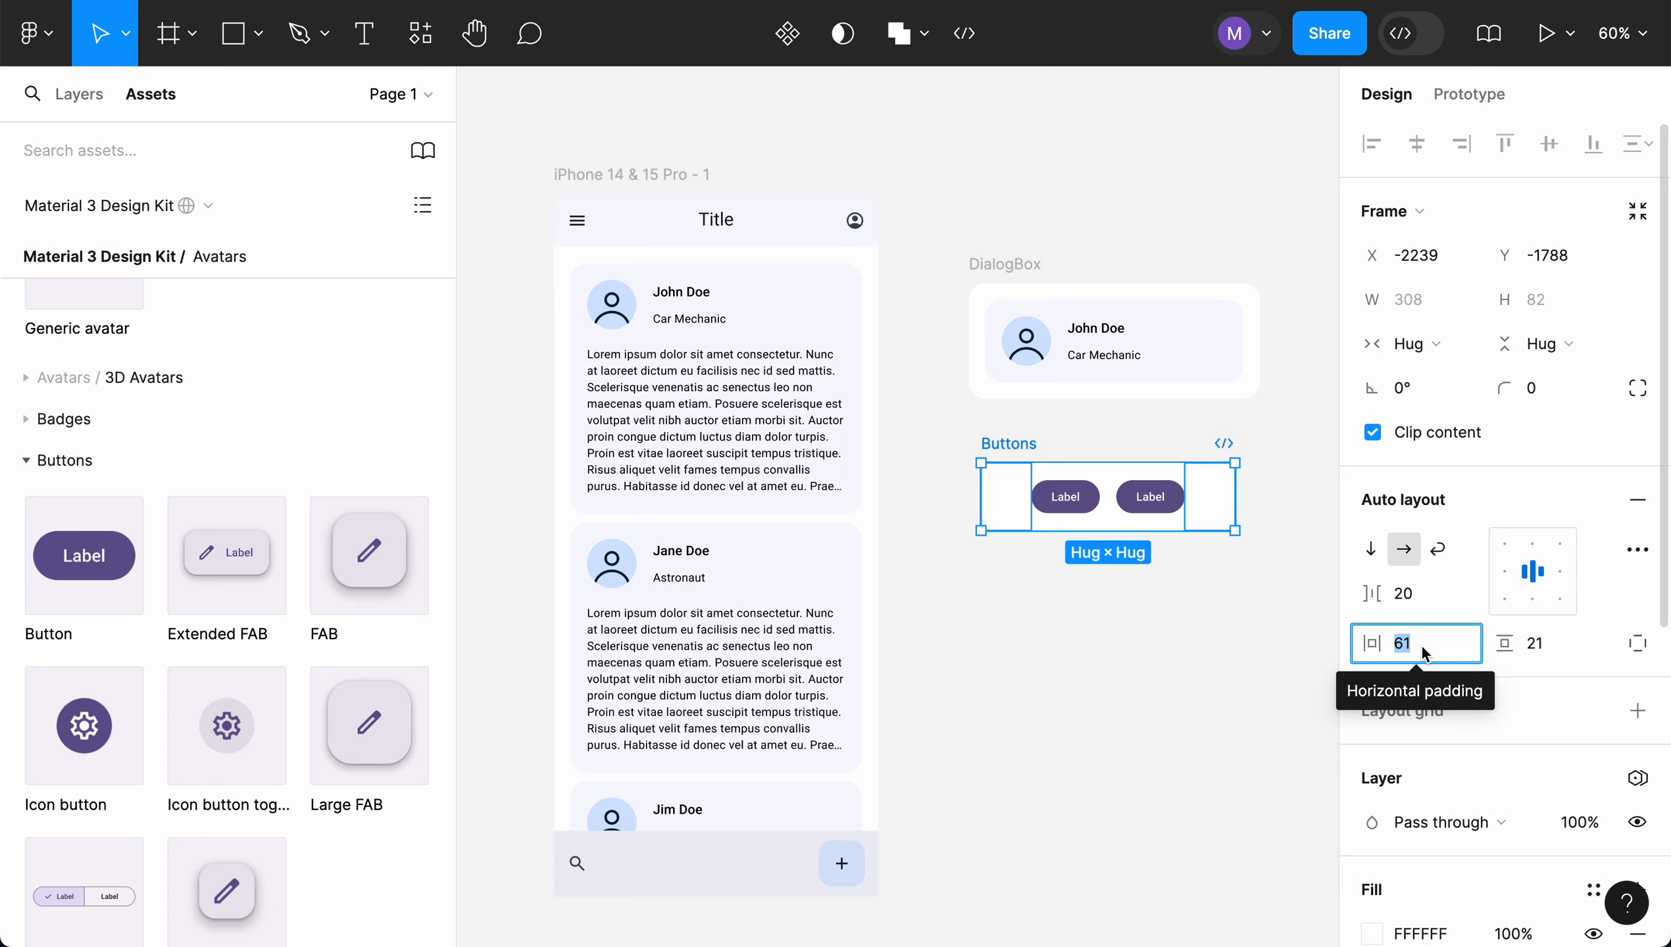
type("0")
key("Tab")
type("0")
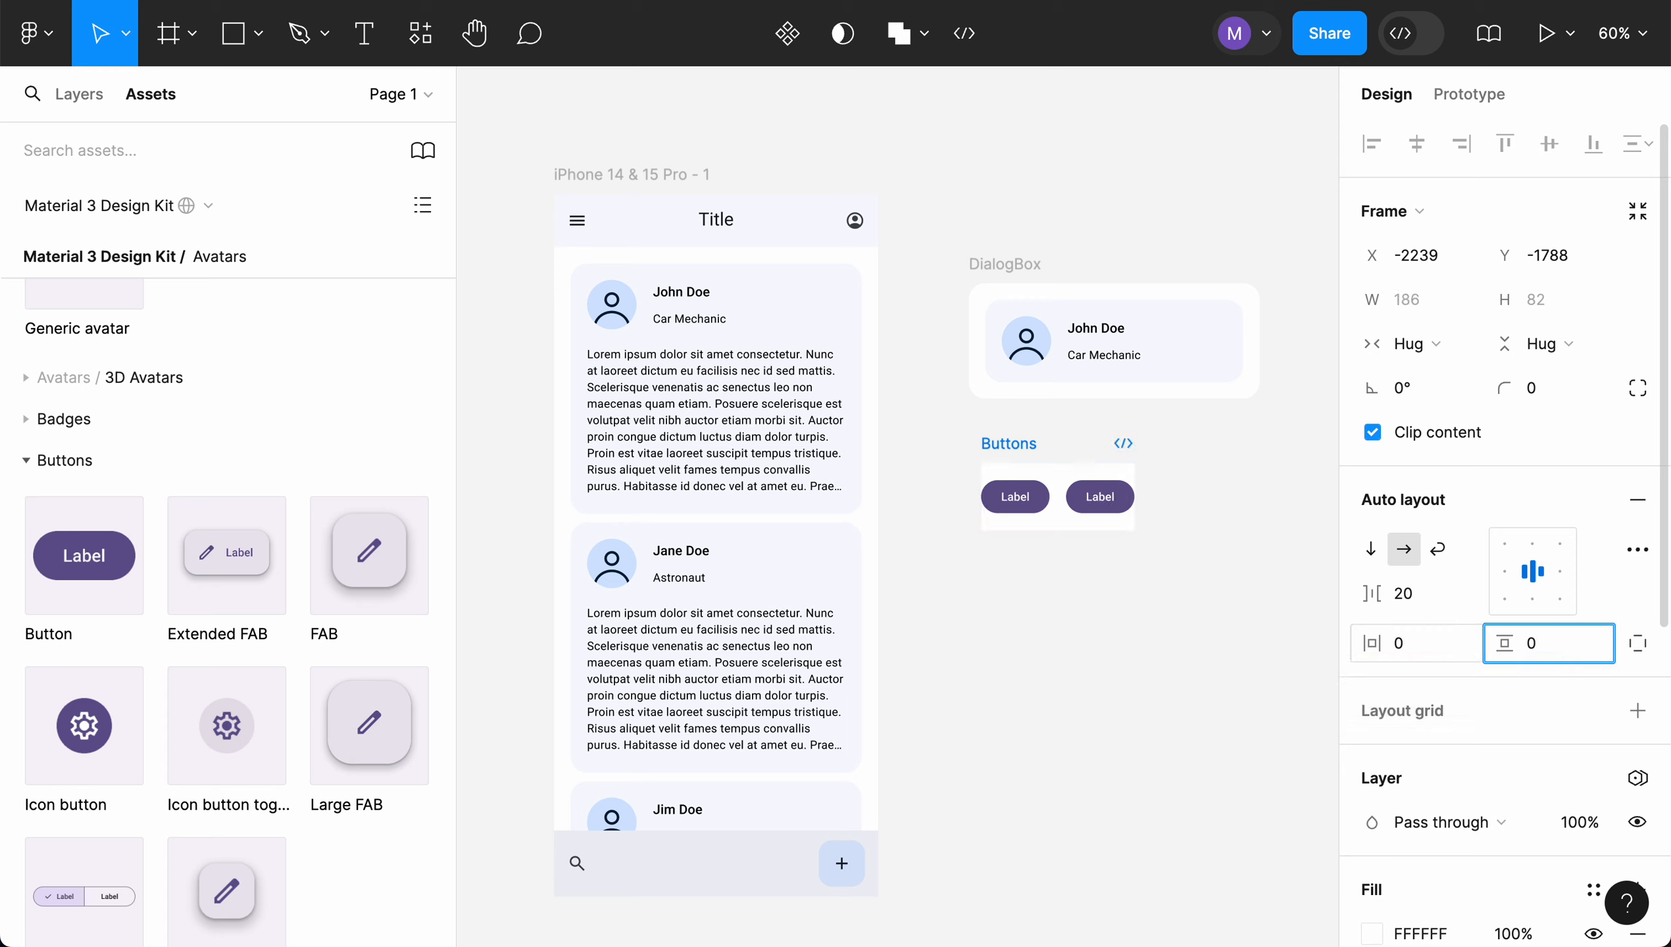
key("Return")
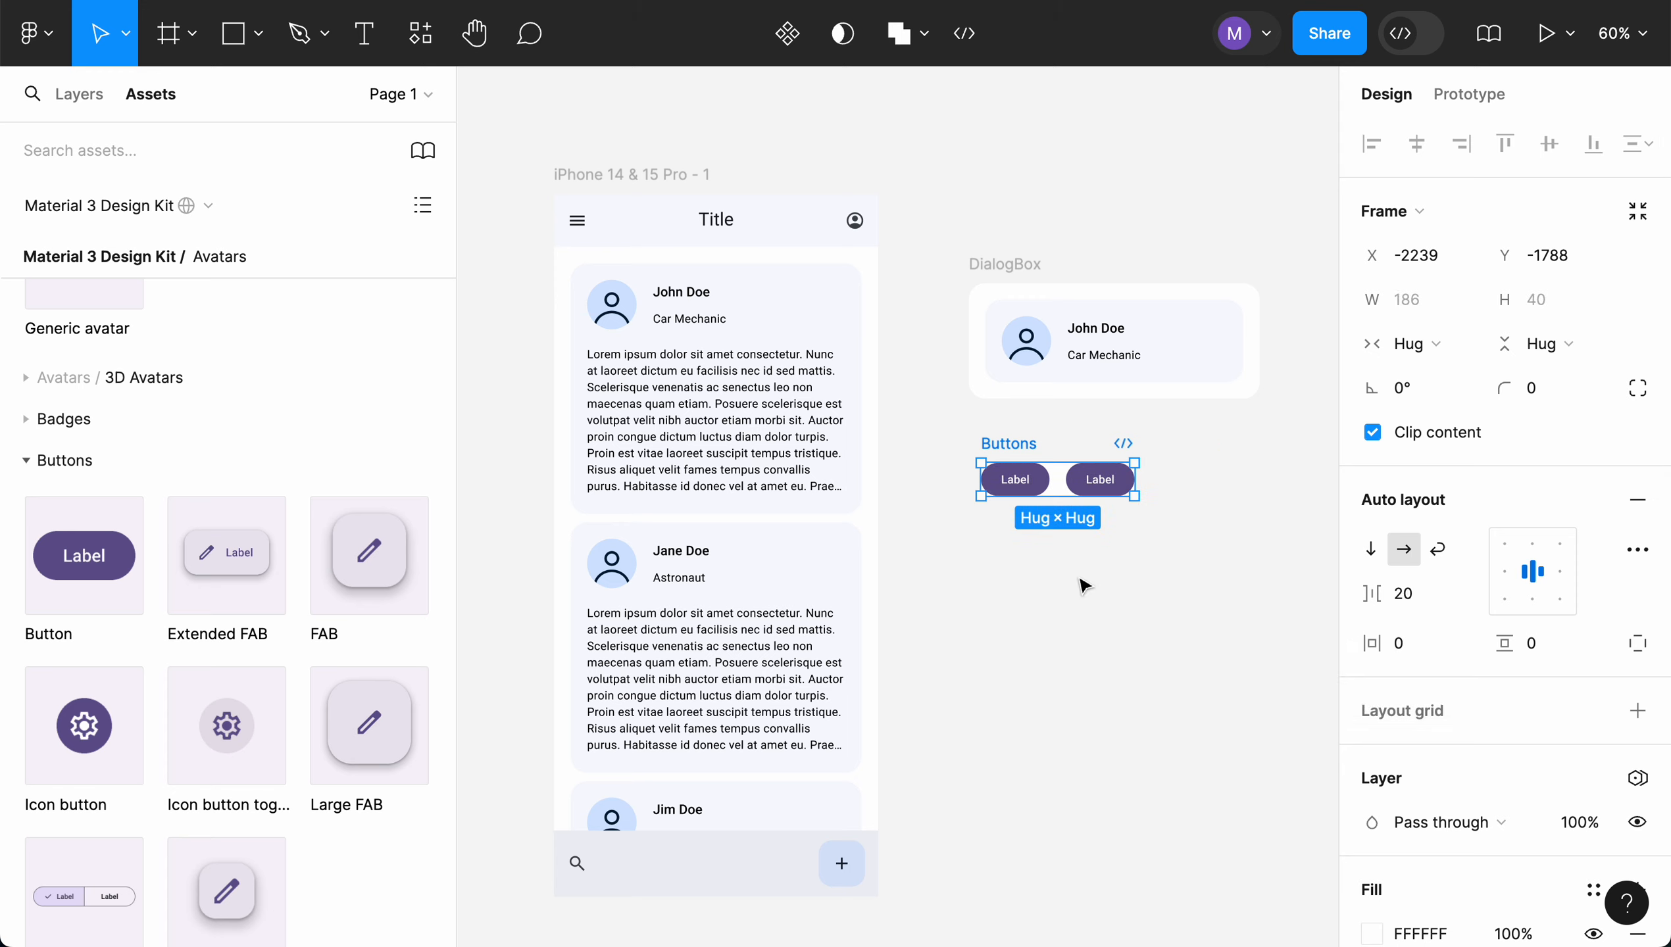
left_click(1129, 605)
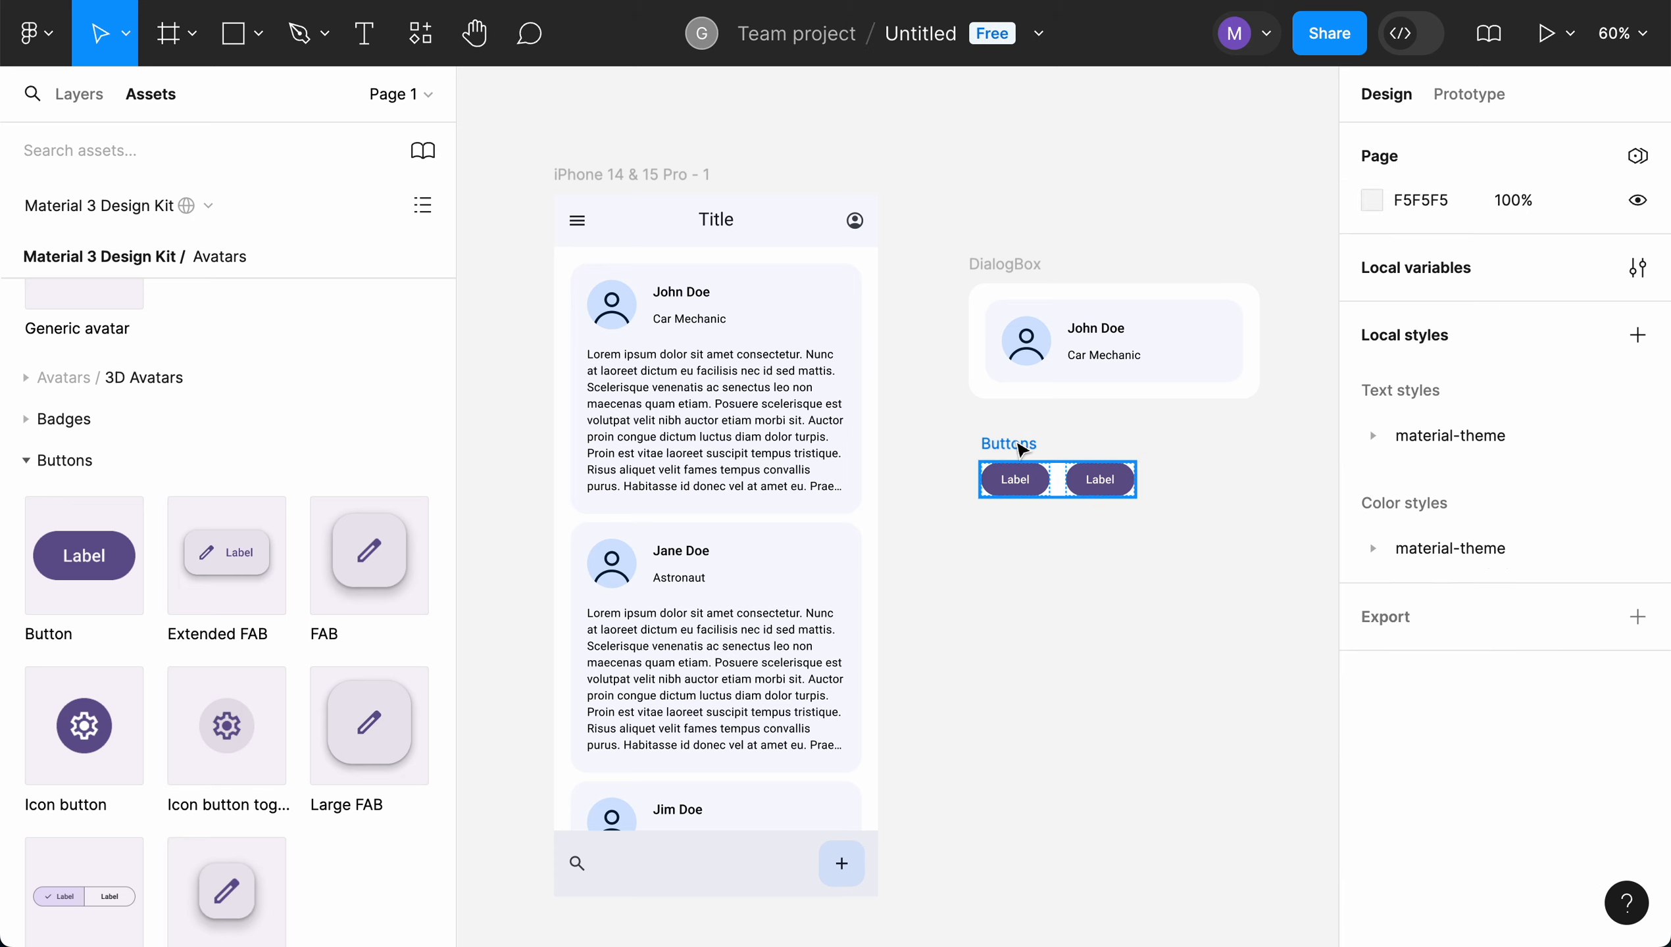
- Rename the first button layer in the Buttons frame as Cancel Button
left_click(1020, 447)
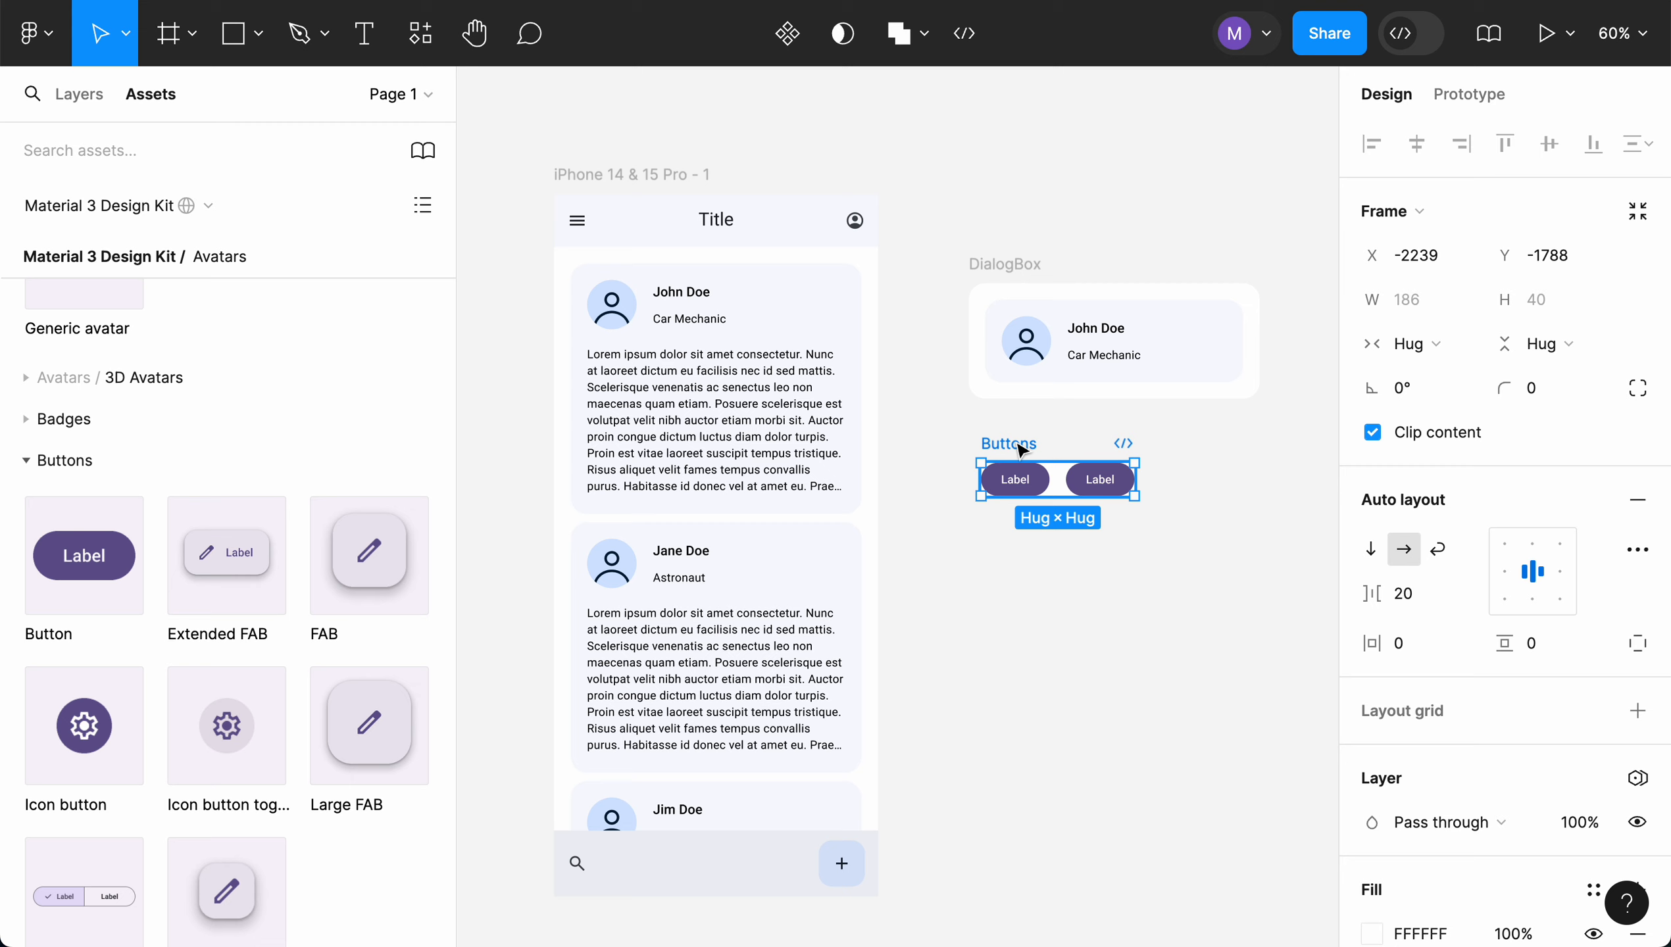
left_click(1031, 484)
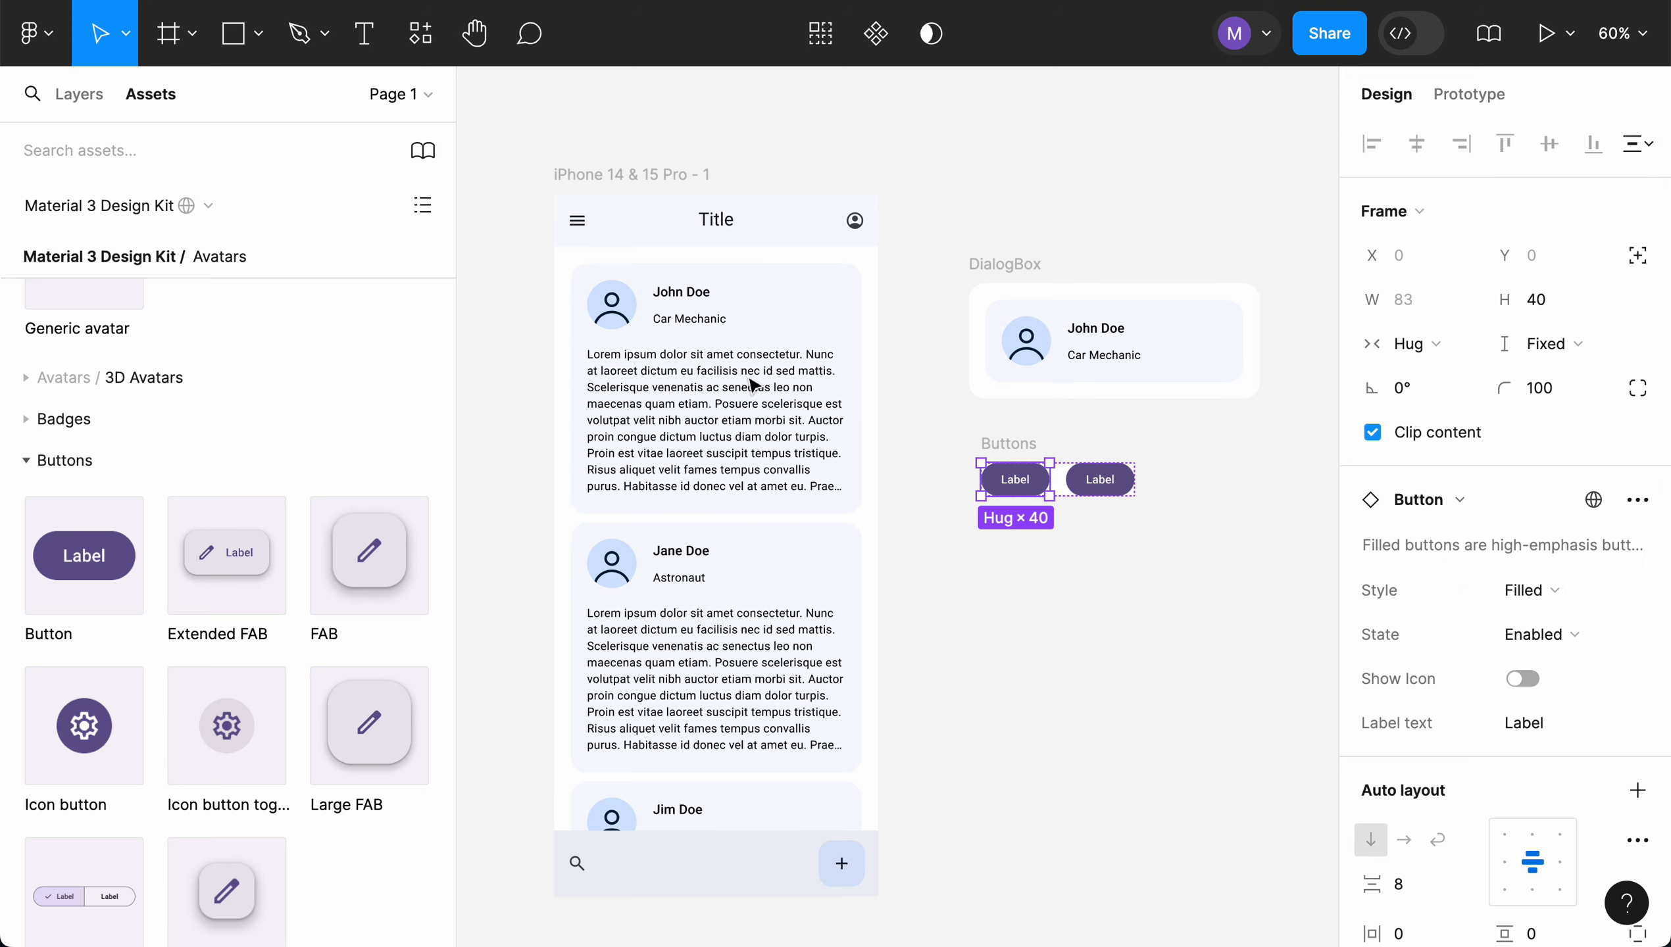
left_click(85, 101)
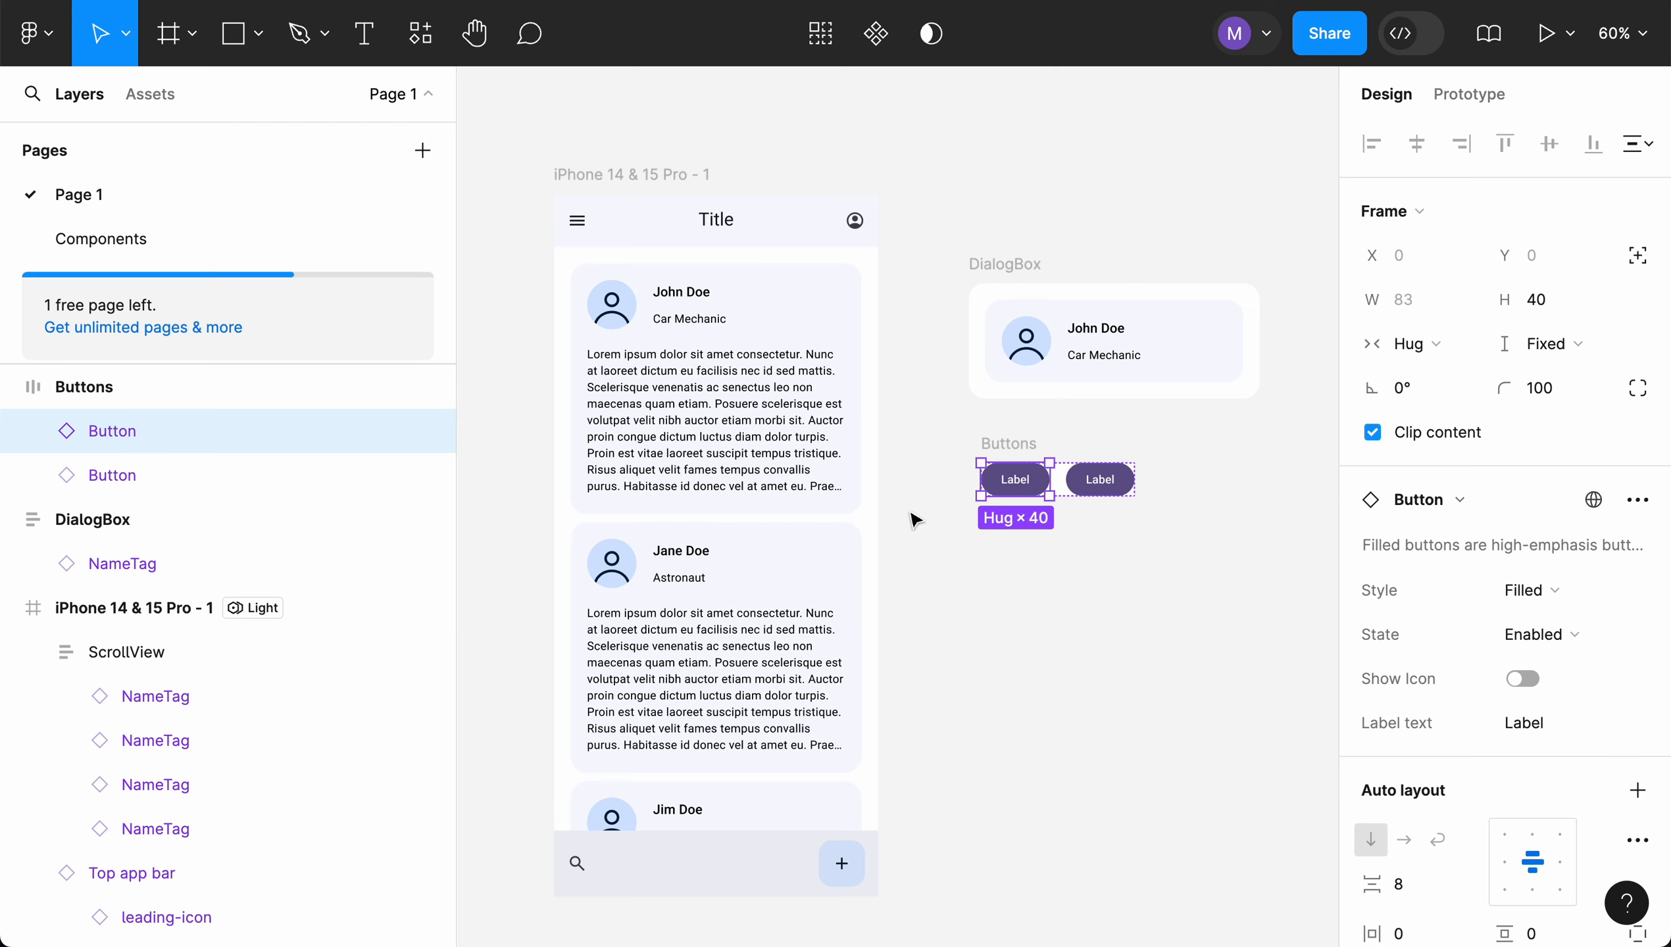
double_click(121, 432)
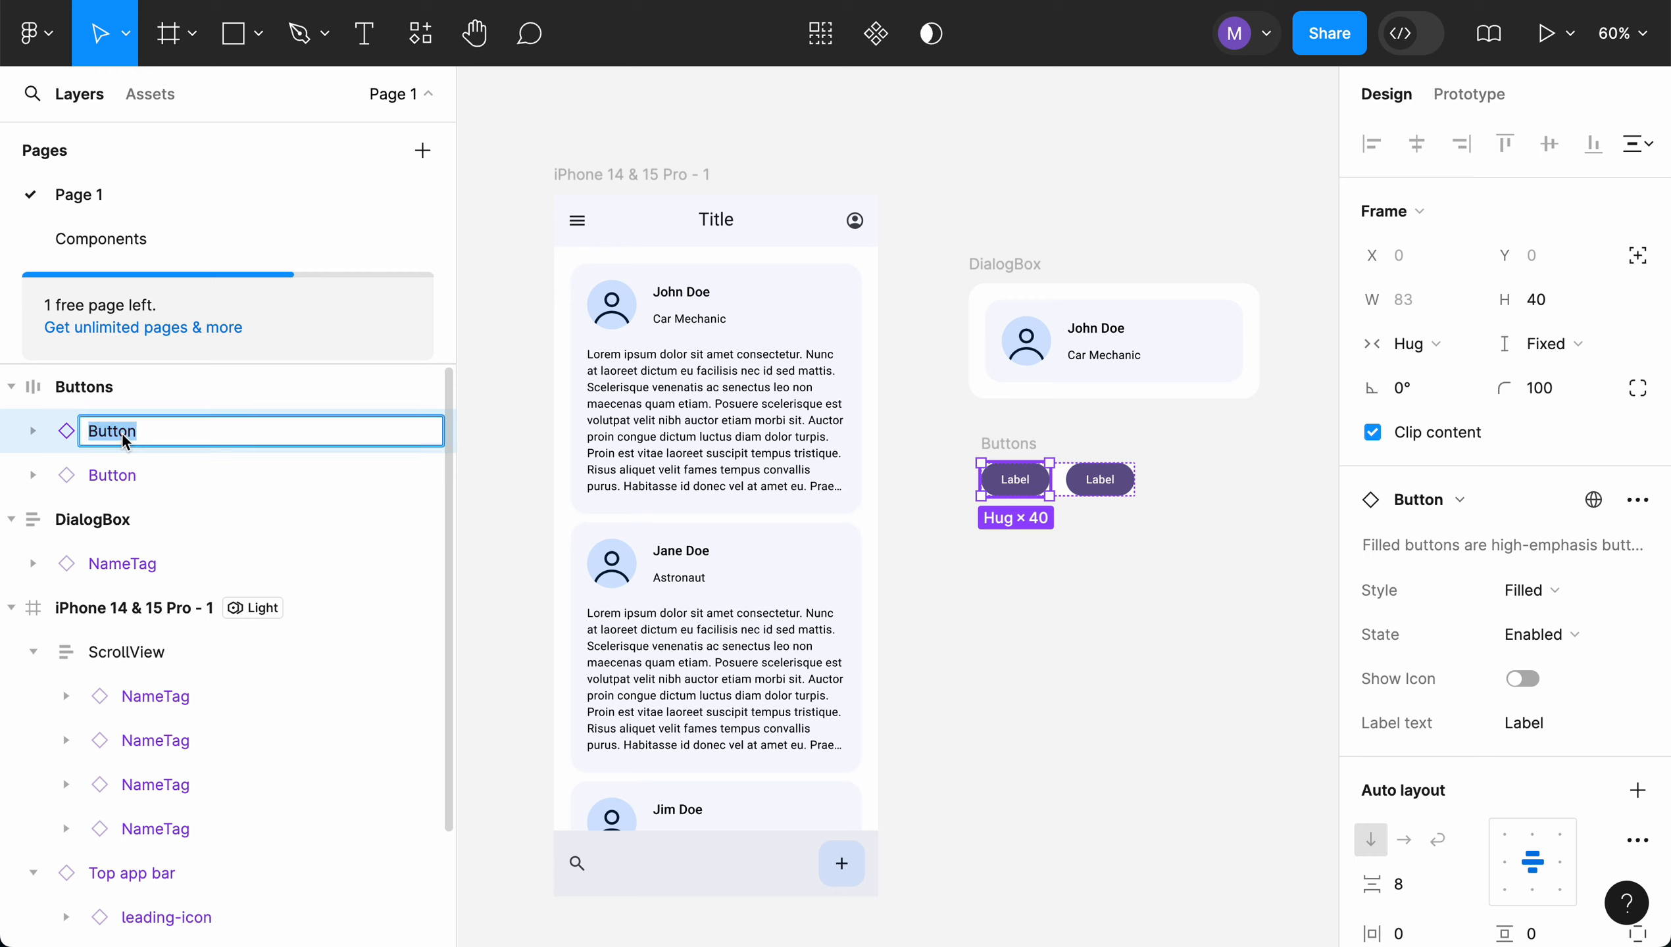
type("Cancel Button")
key("Return")
- Rename the second button layer in the Buttons frame as Edit Button
left_click(1116, 493)
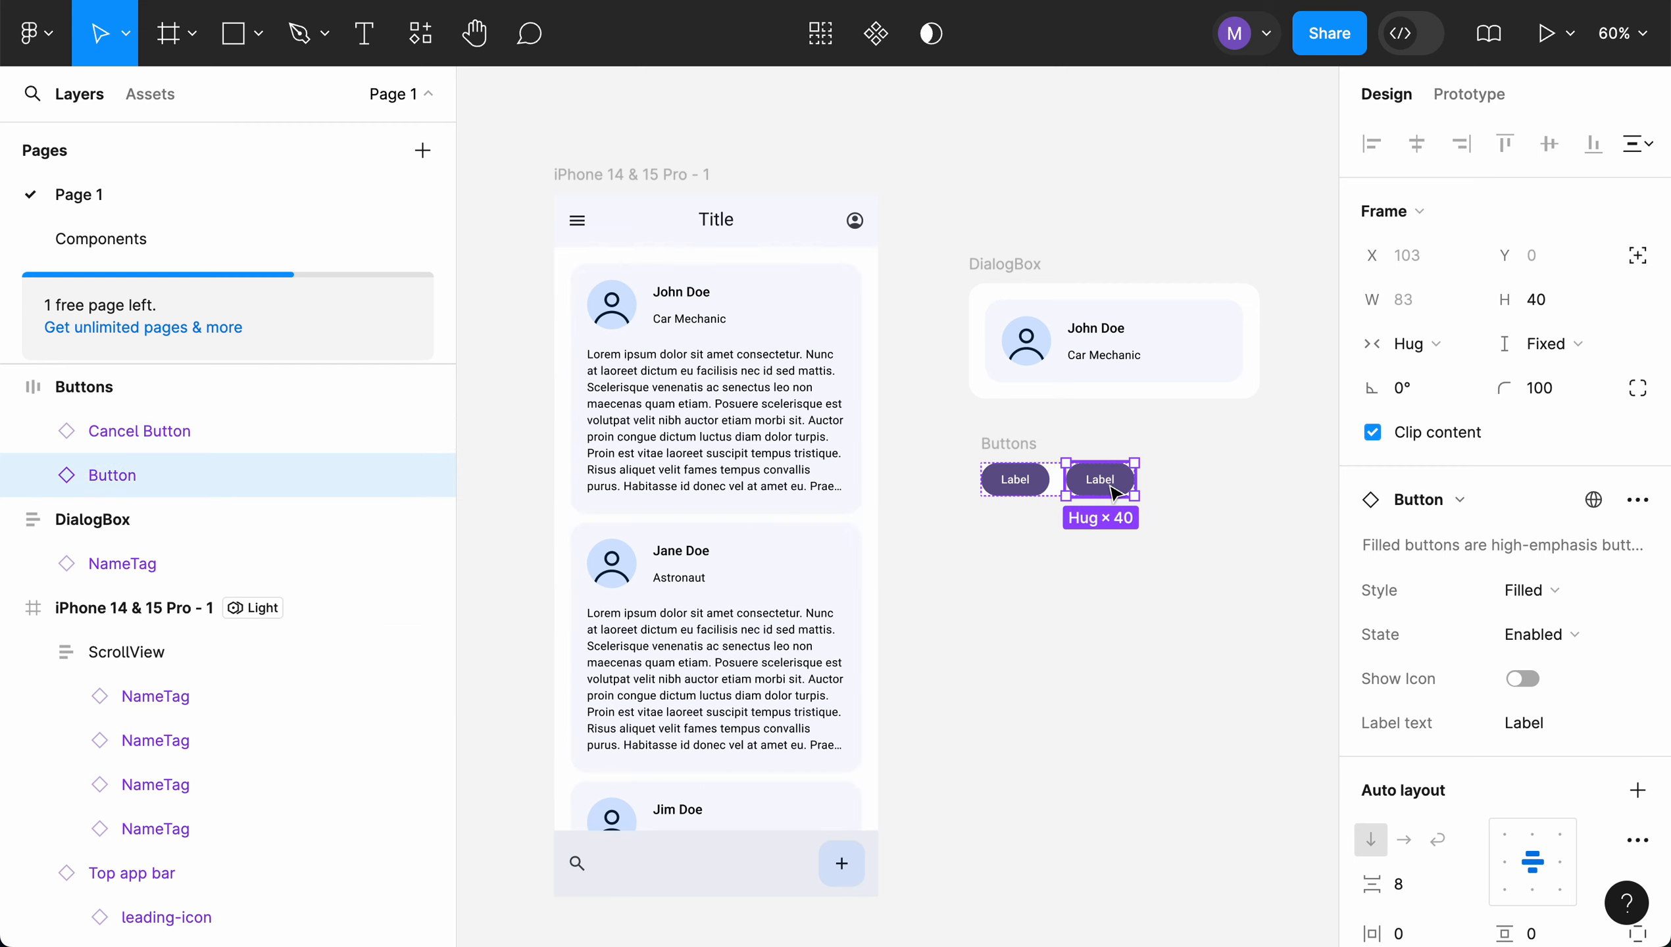
double_click(114, 489)
type("Edit Button")
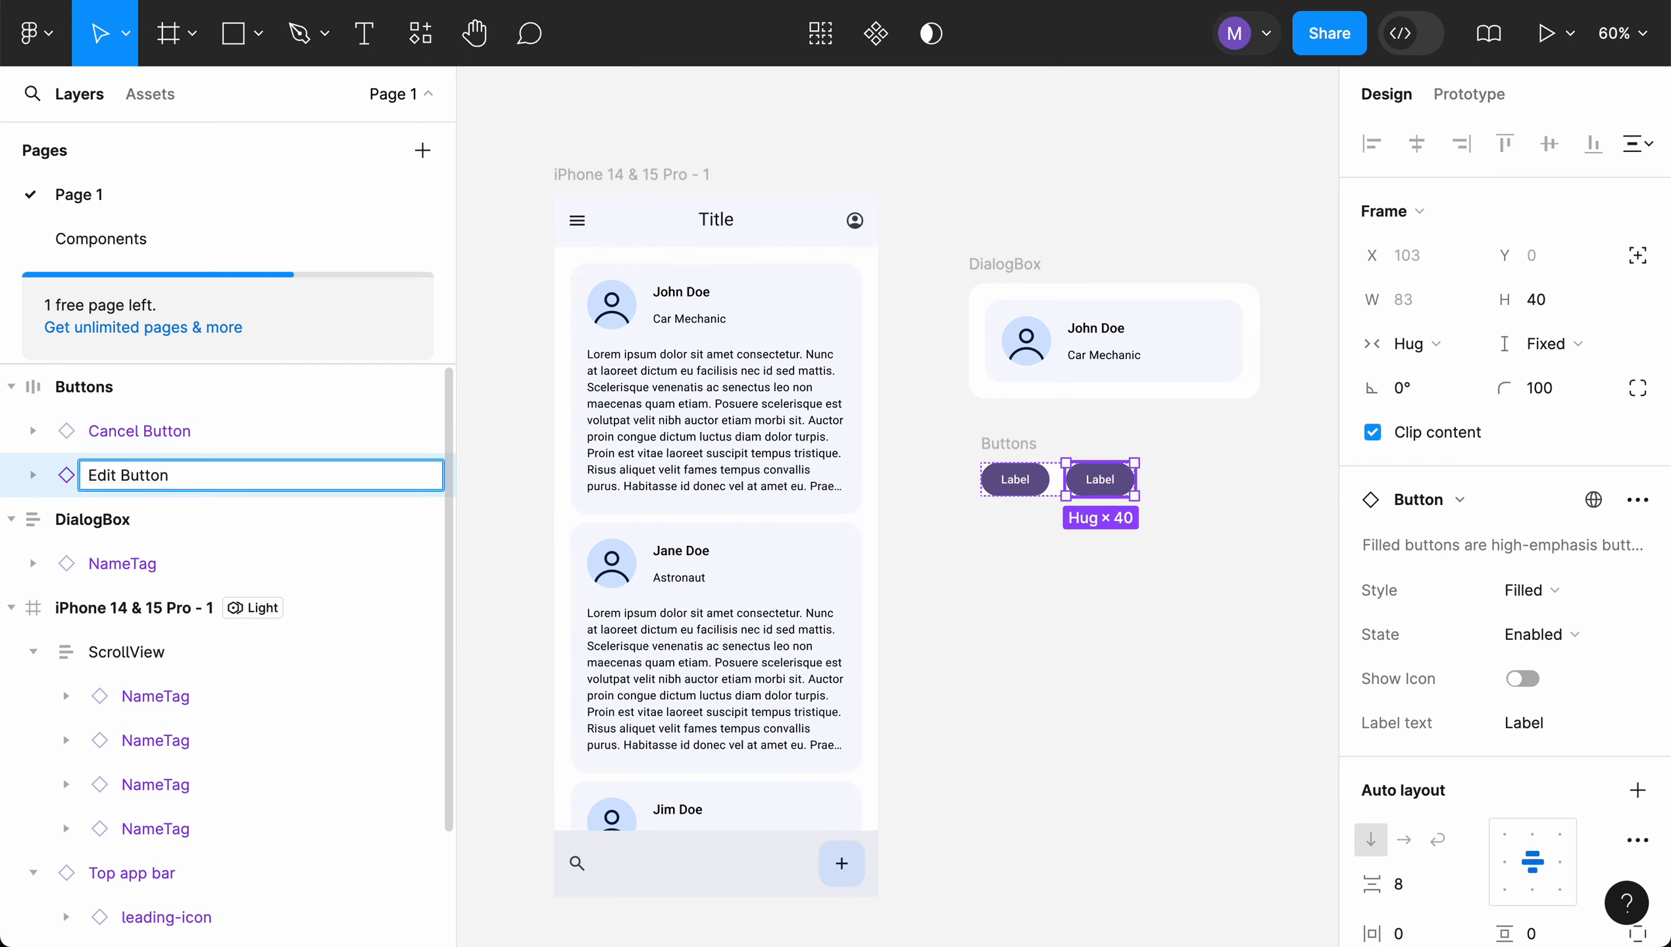
key("Return")
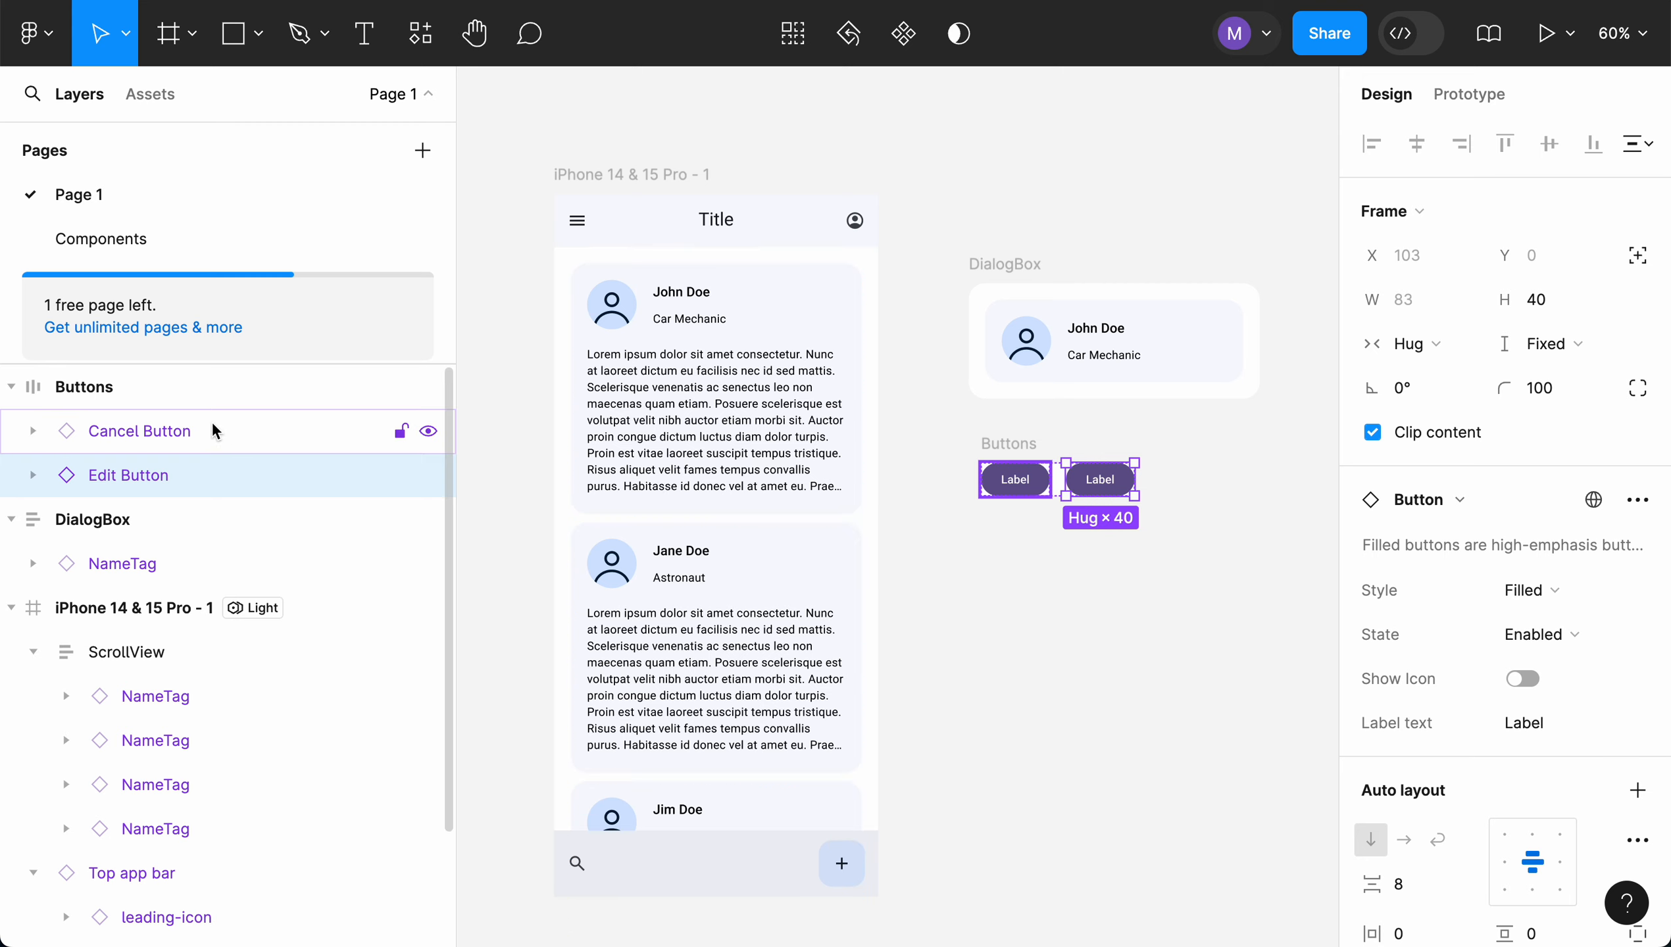
- Set the Cancel Button's style to Outlined and its label text to Cancel
left_click(173, 432)
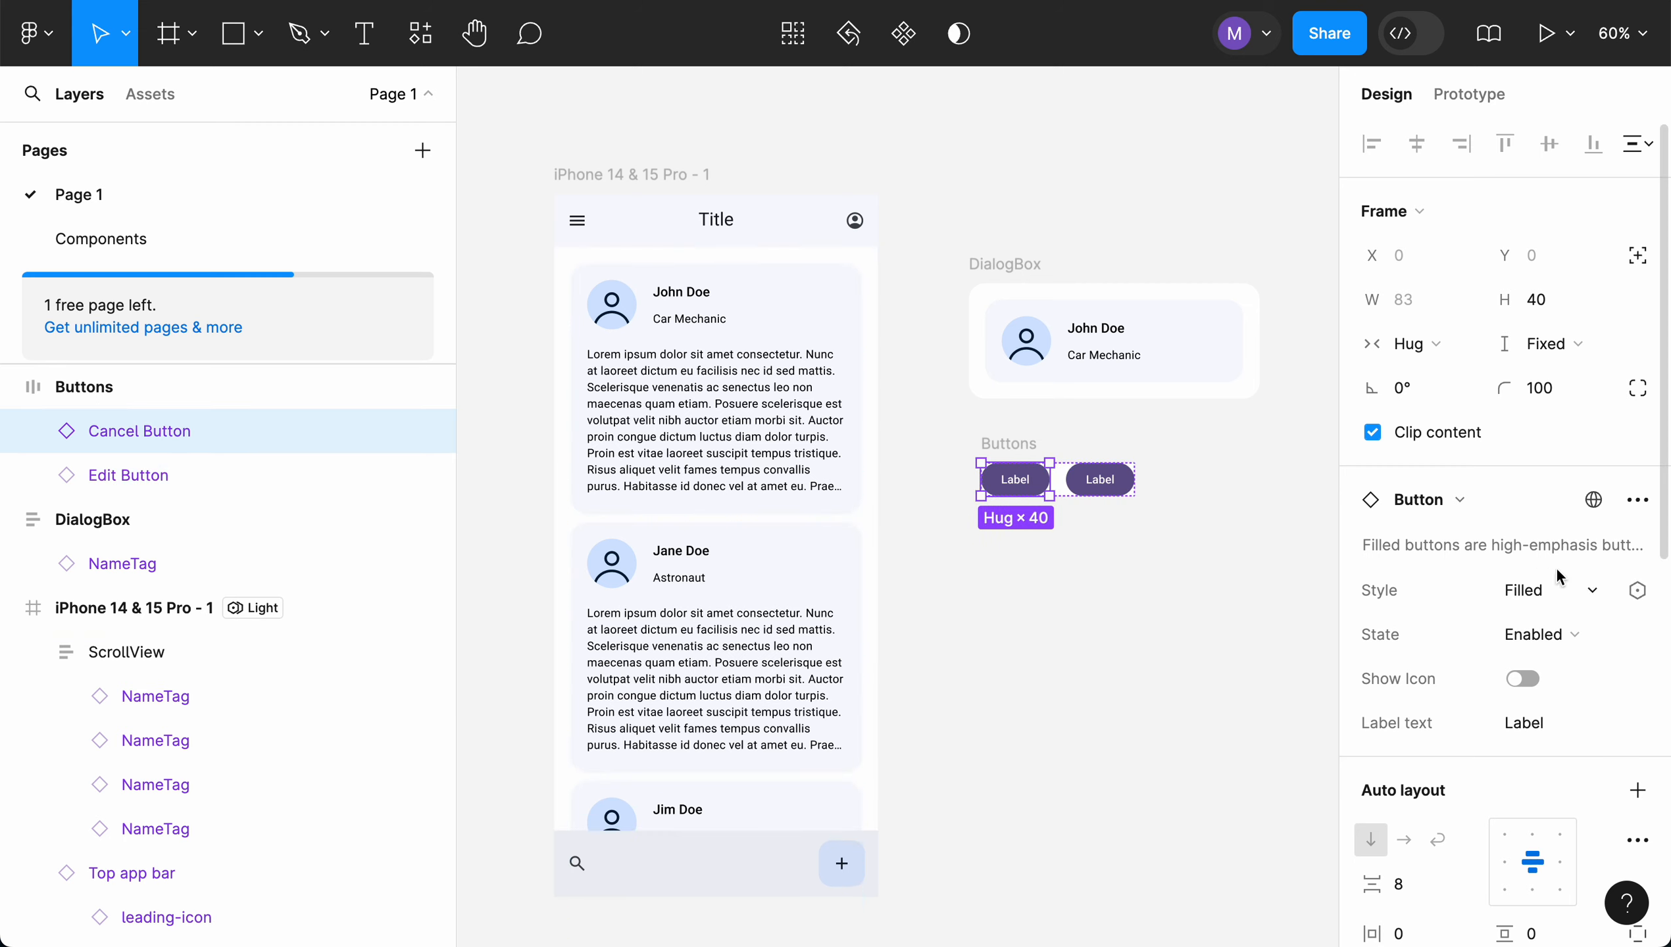
left_click(1566, 597)
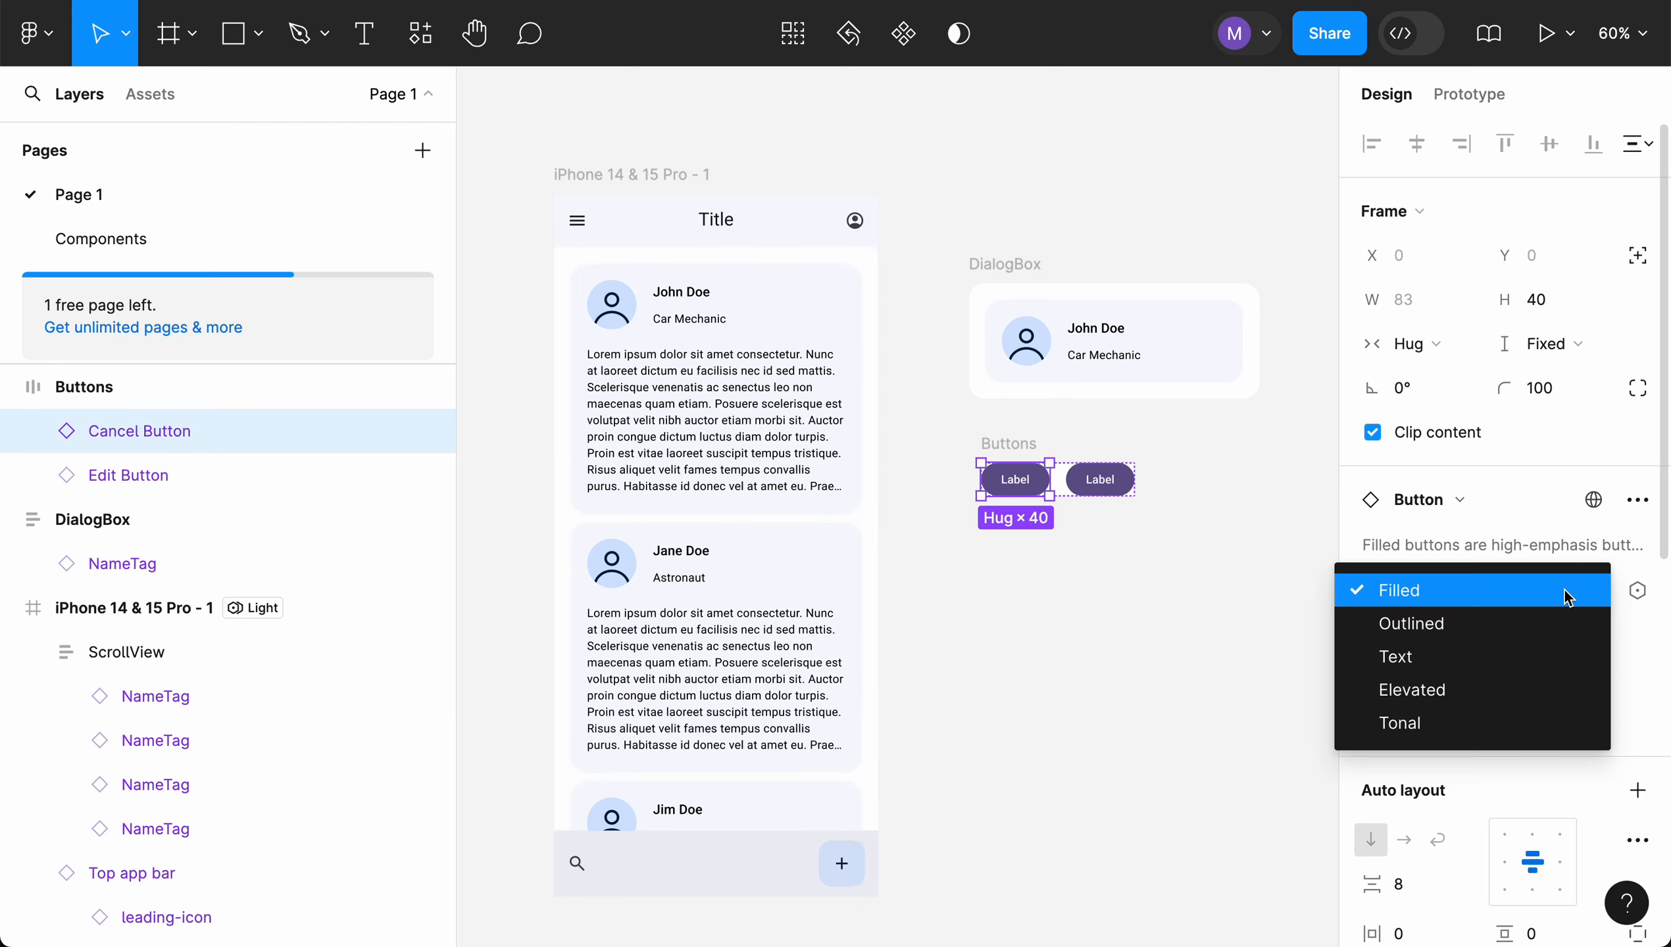
left_click(1430, 624)
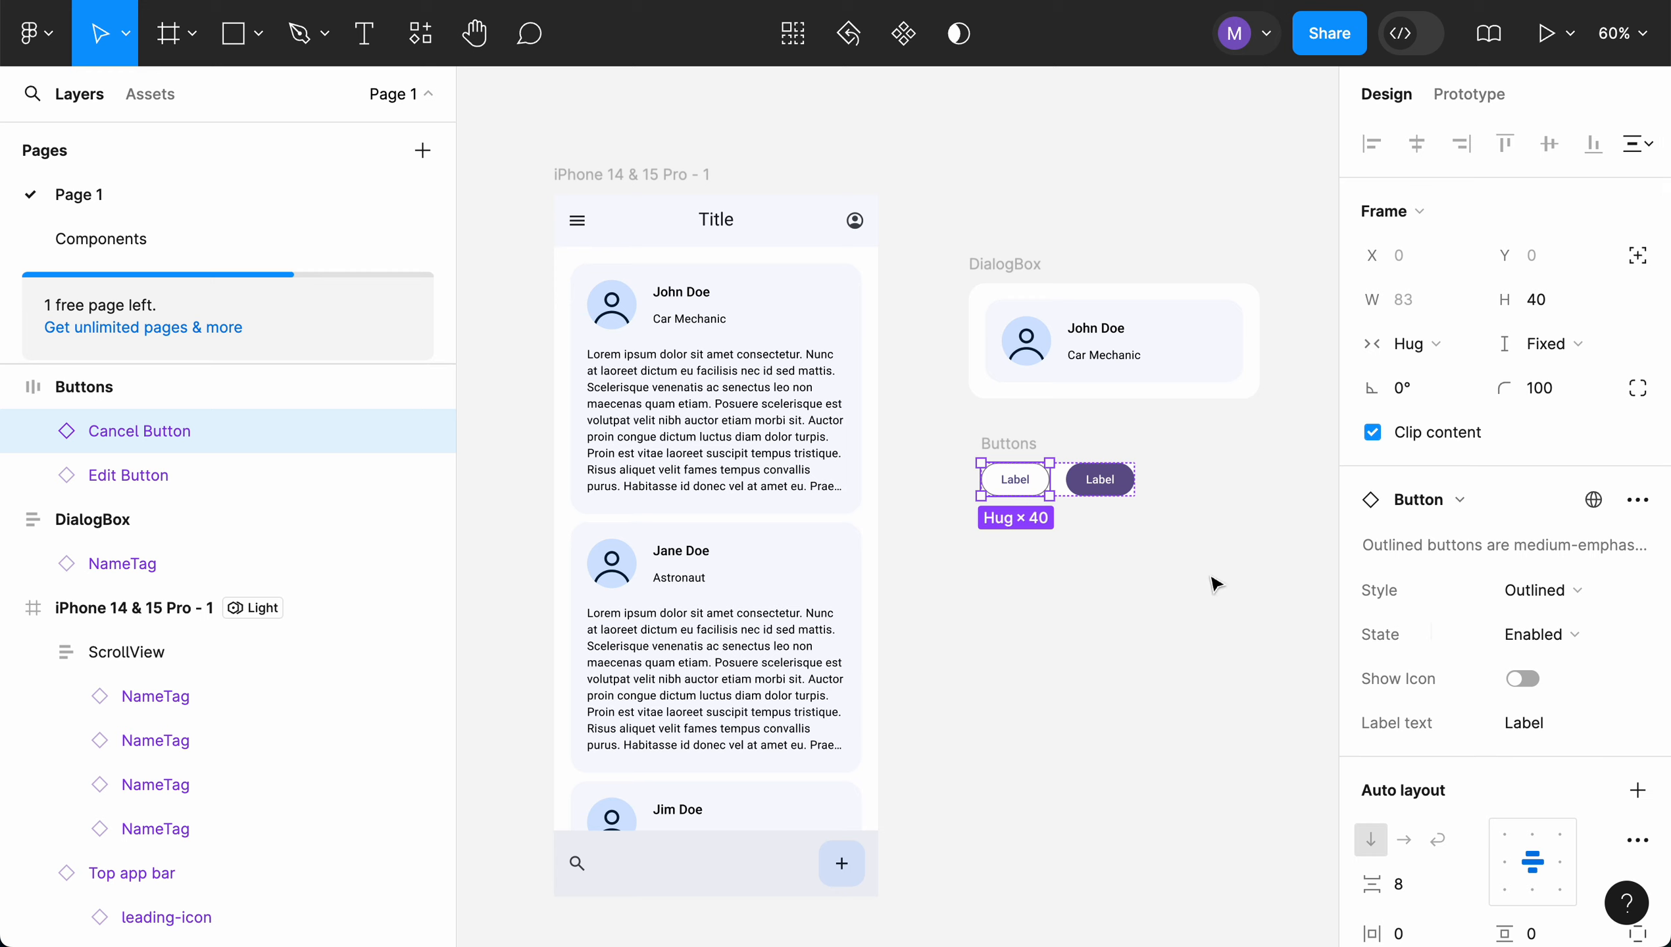
left_click(1530, 723)
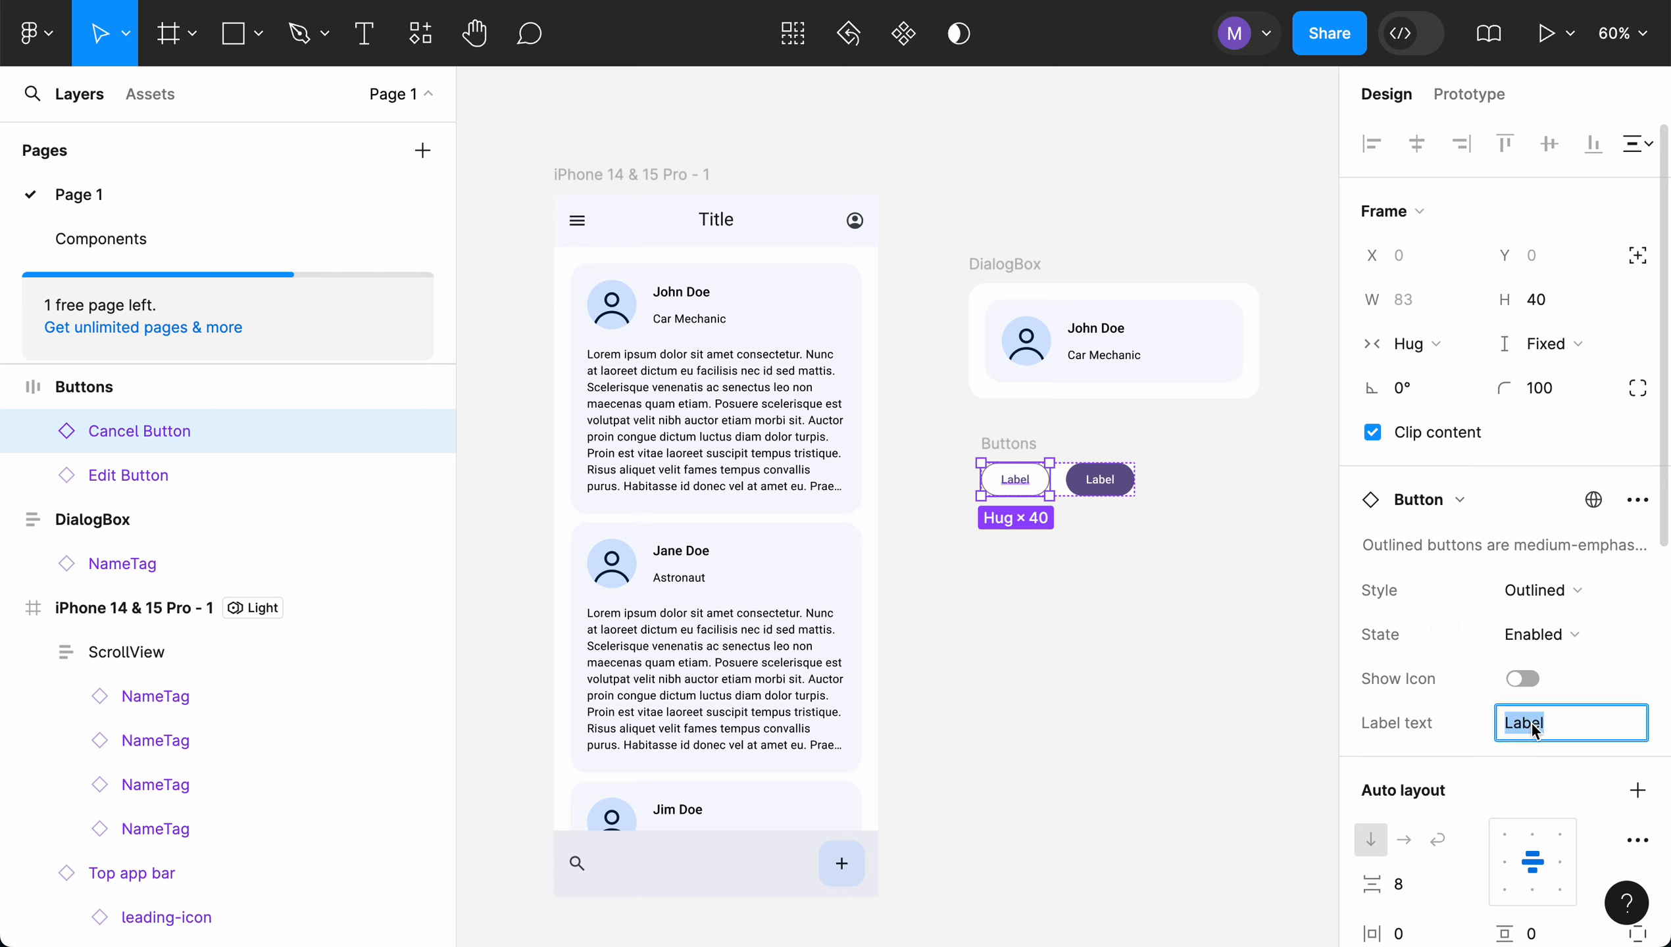
type("Cancel")
left_click(1171, 665)
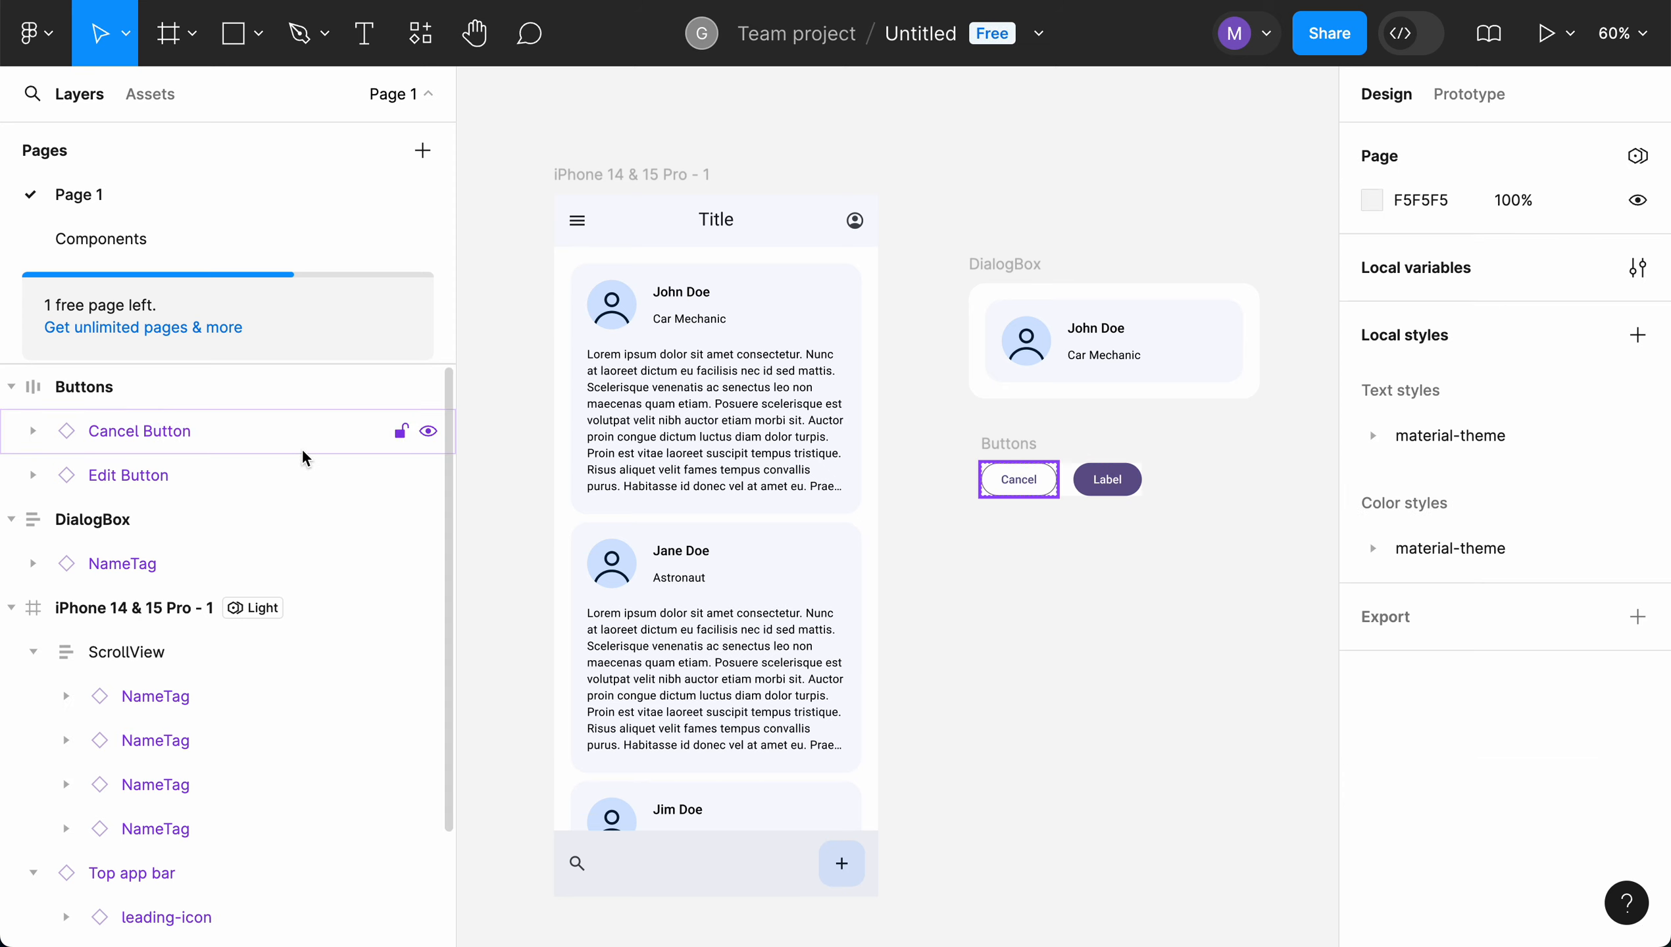
- Set the label text of the Edit Button to Edit
left_click(167, 481)
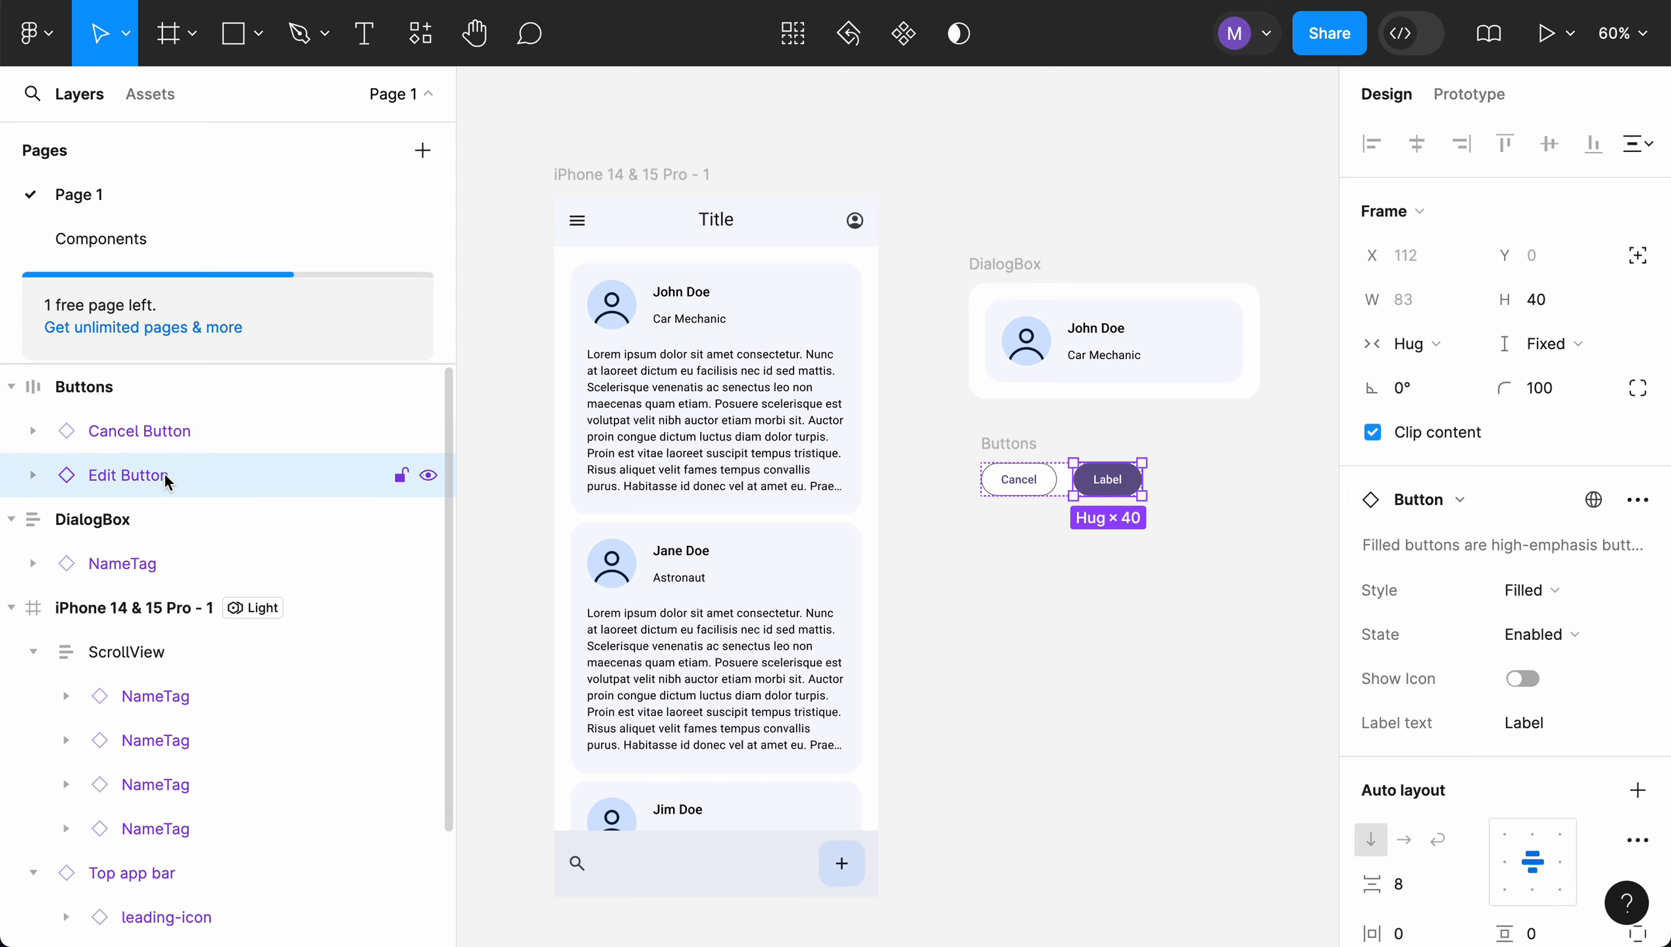
left_click(1535, 730)
type("Edit")
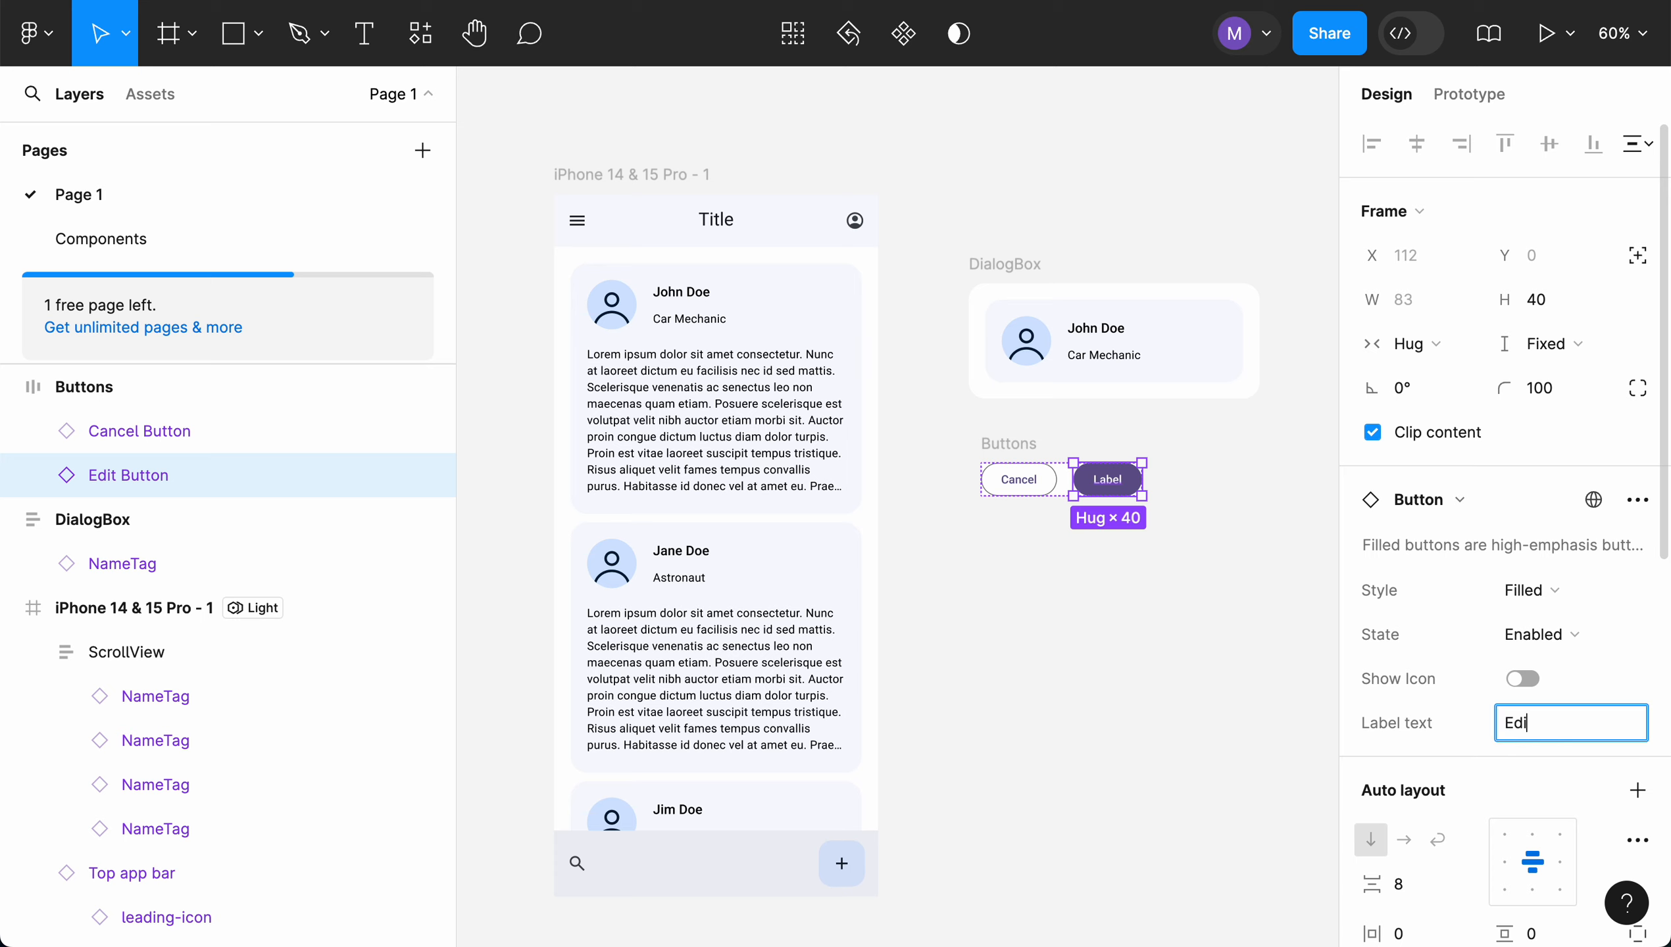
left_click(1253, 690)
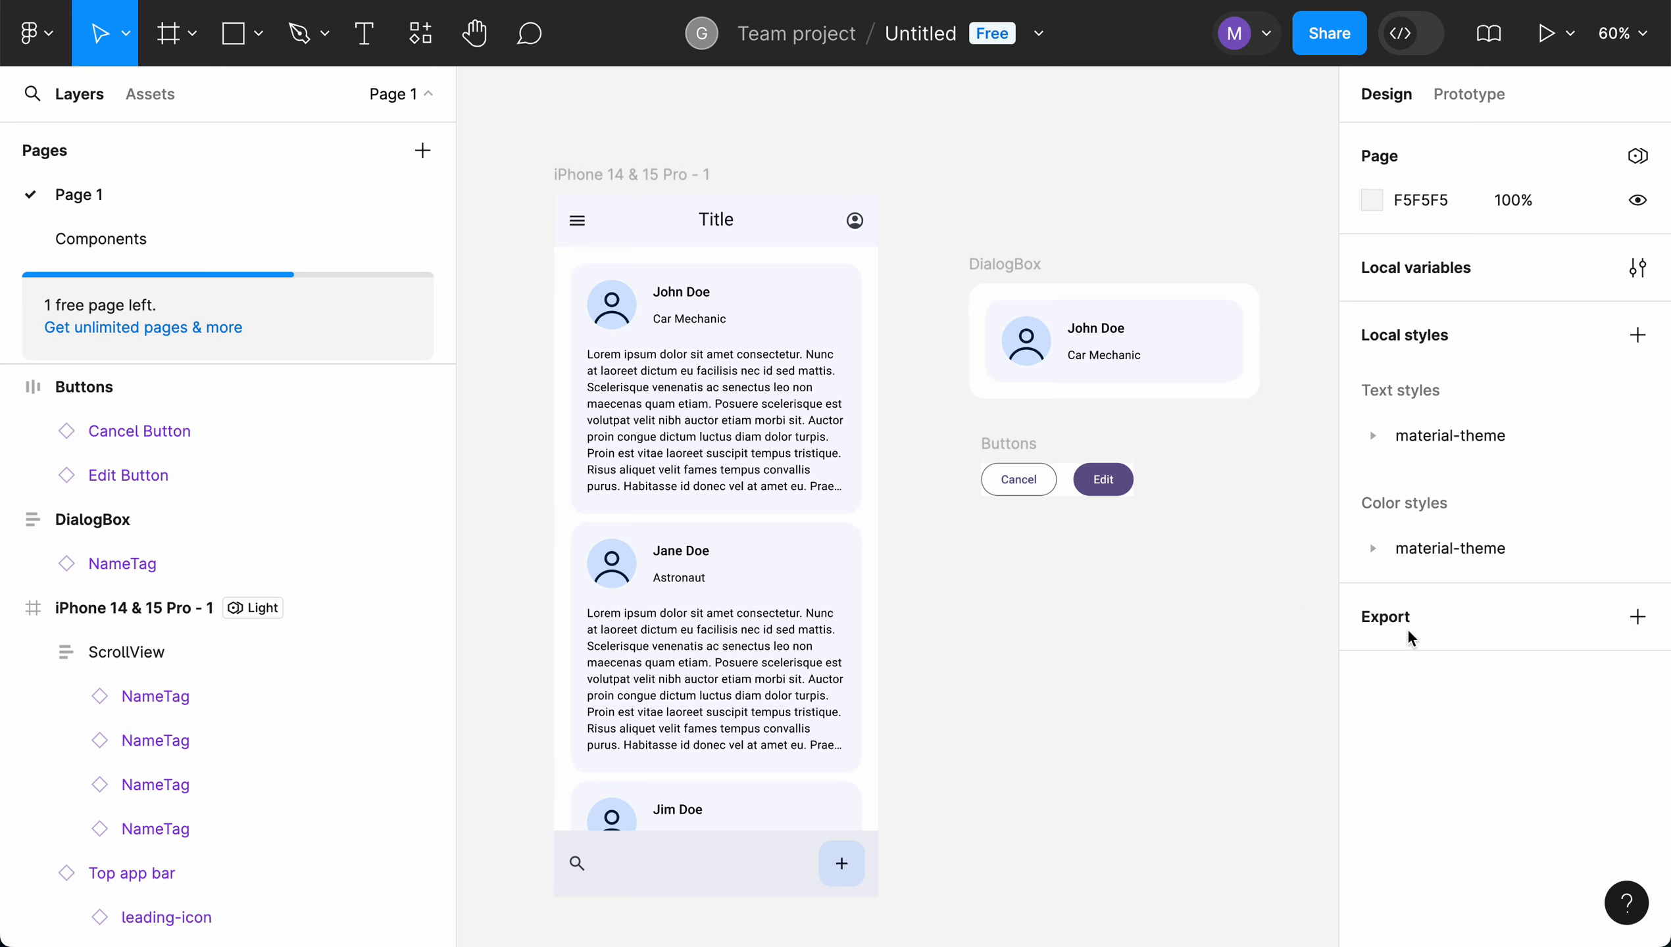
left_click(1115, 478)
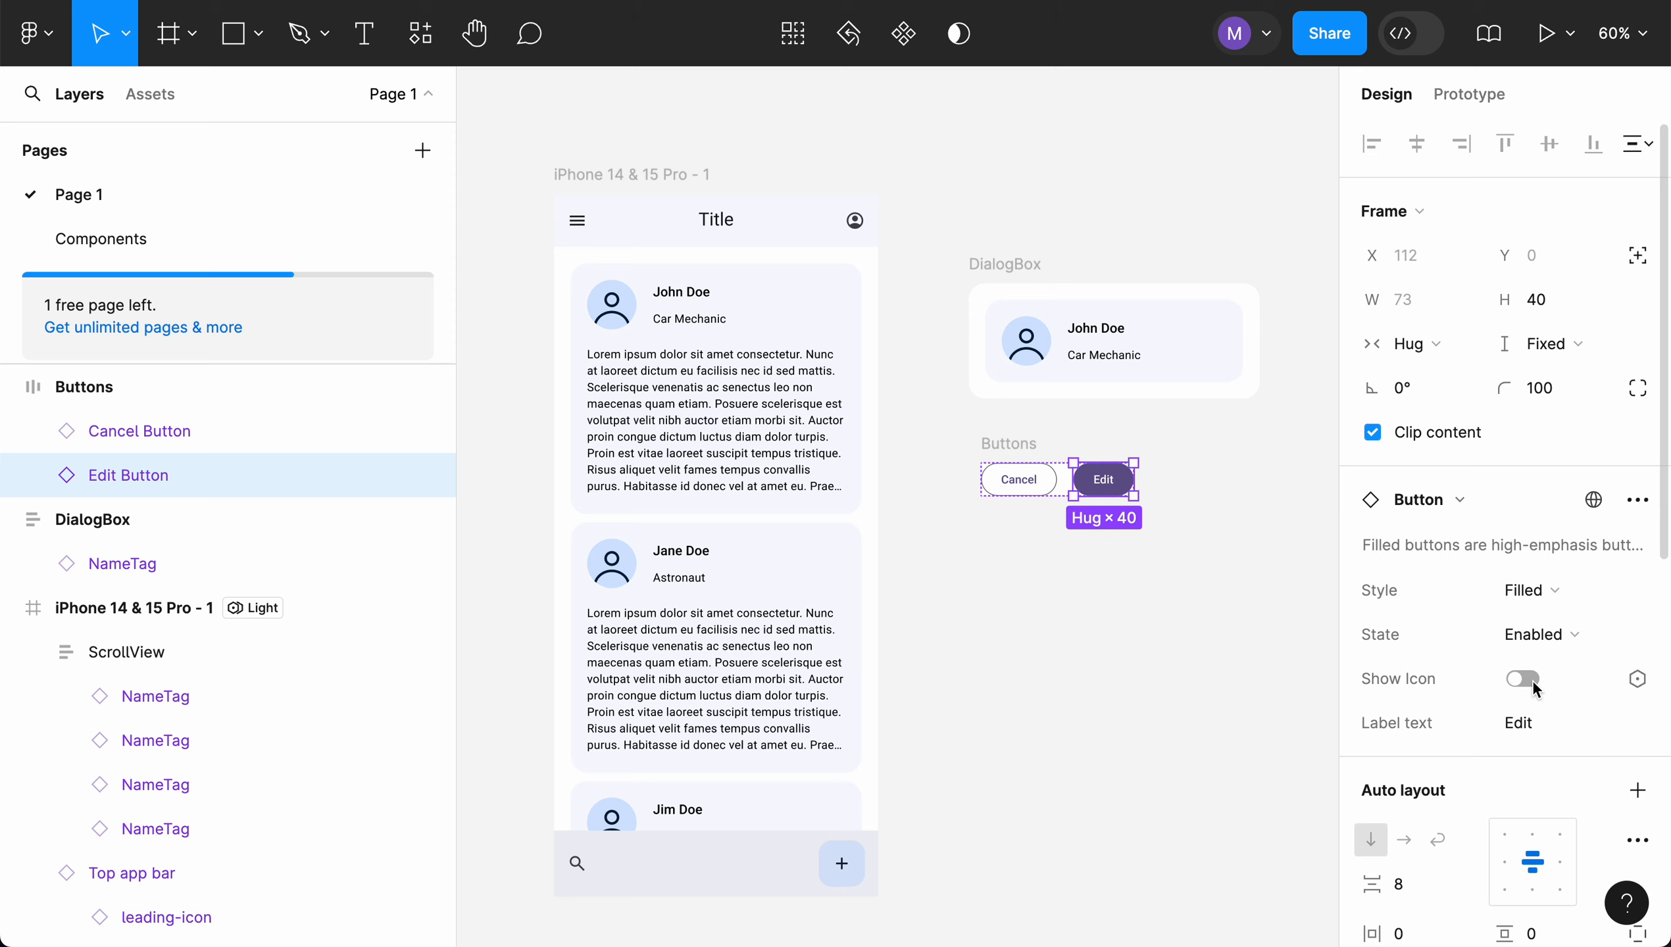
left_click(1193, 572)
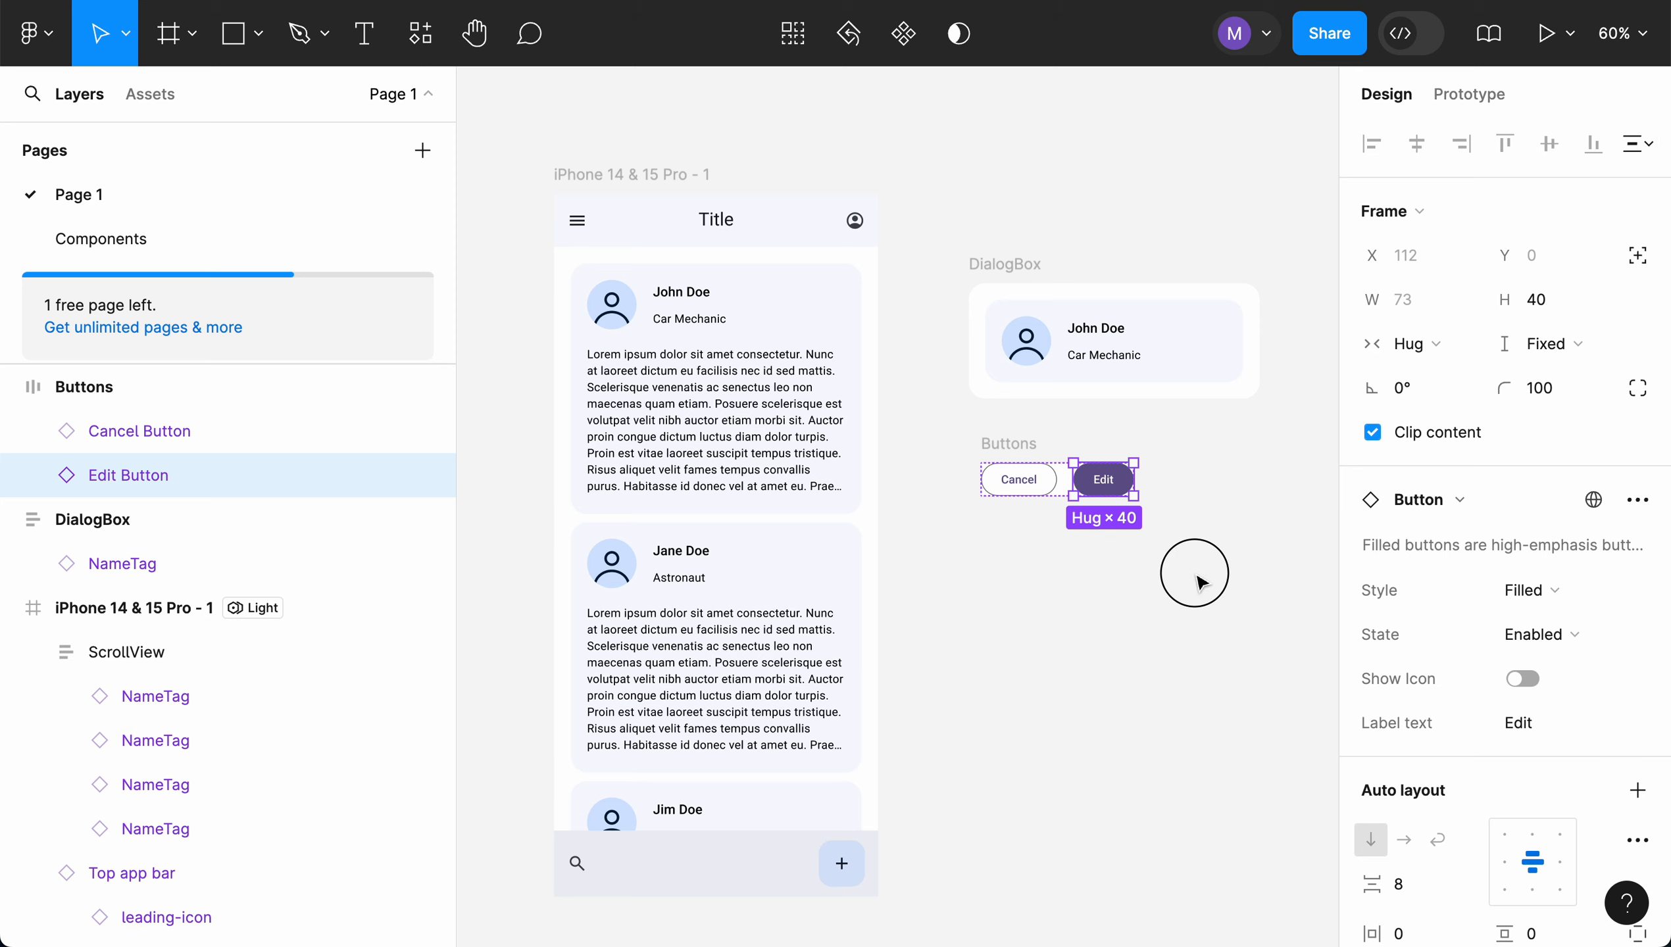
- Move the Buttons frame into DialogBox below the NameTag and align the dialog's auto layout contents to the top right
left_click(1010, 446)
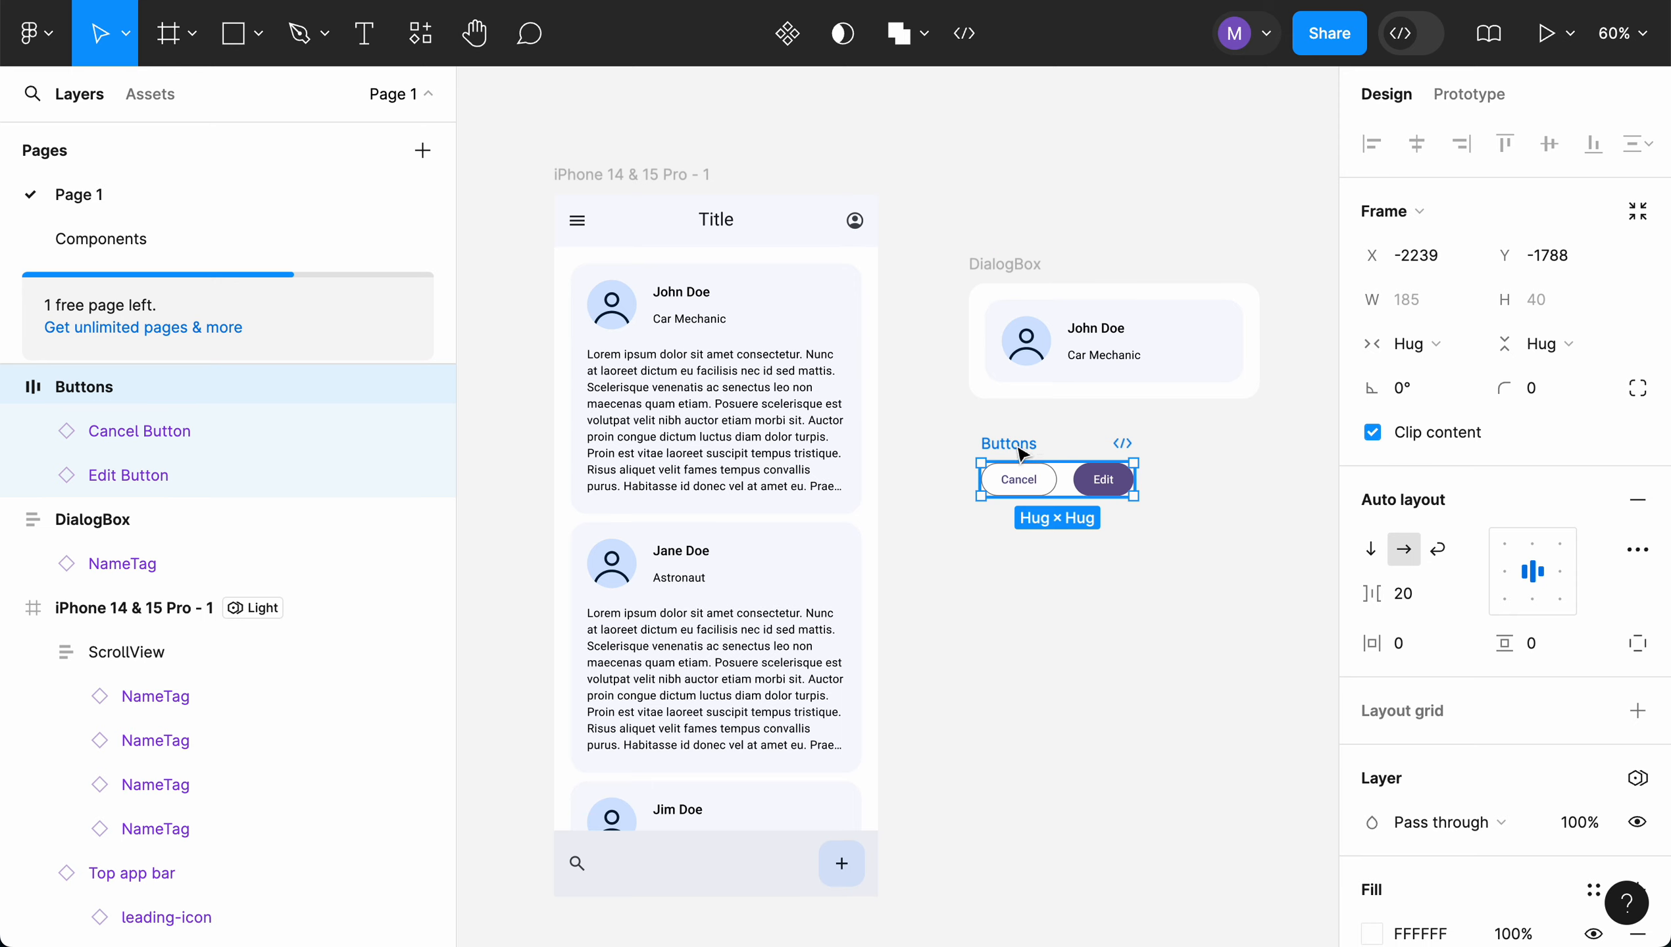
left_click(1024, 263)
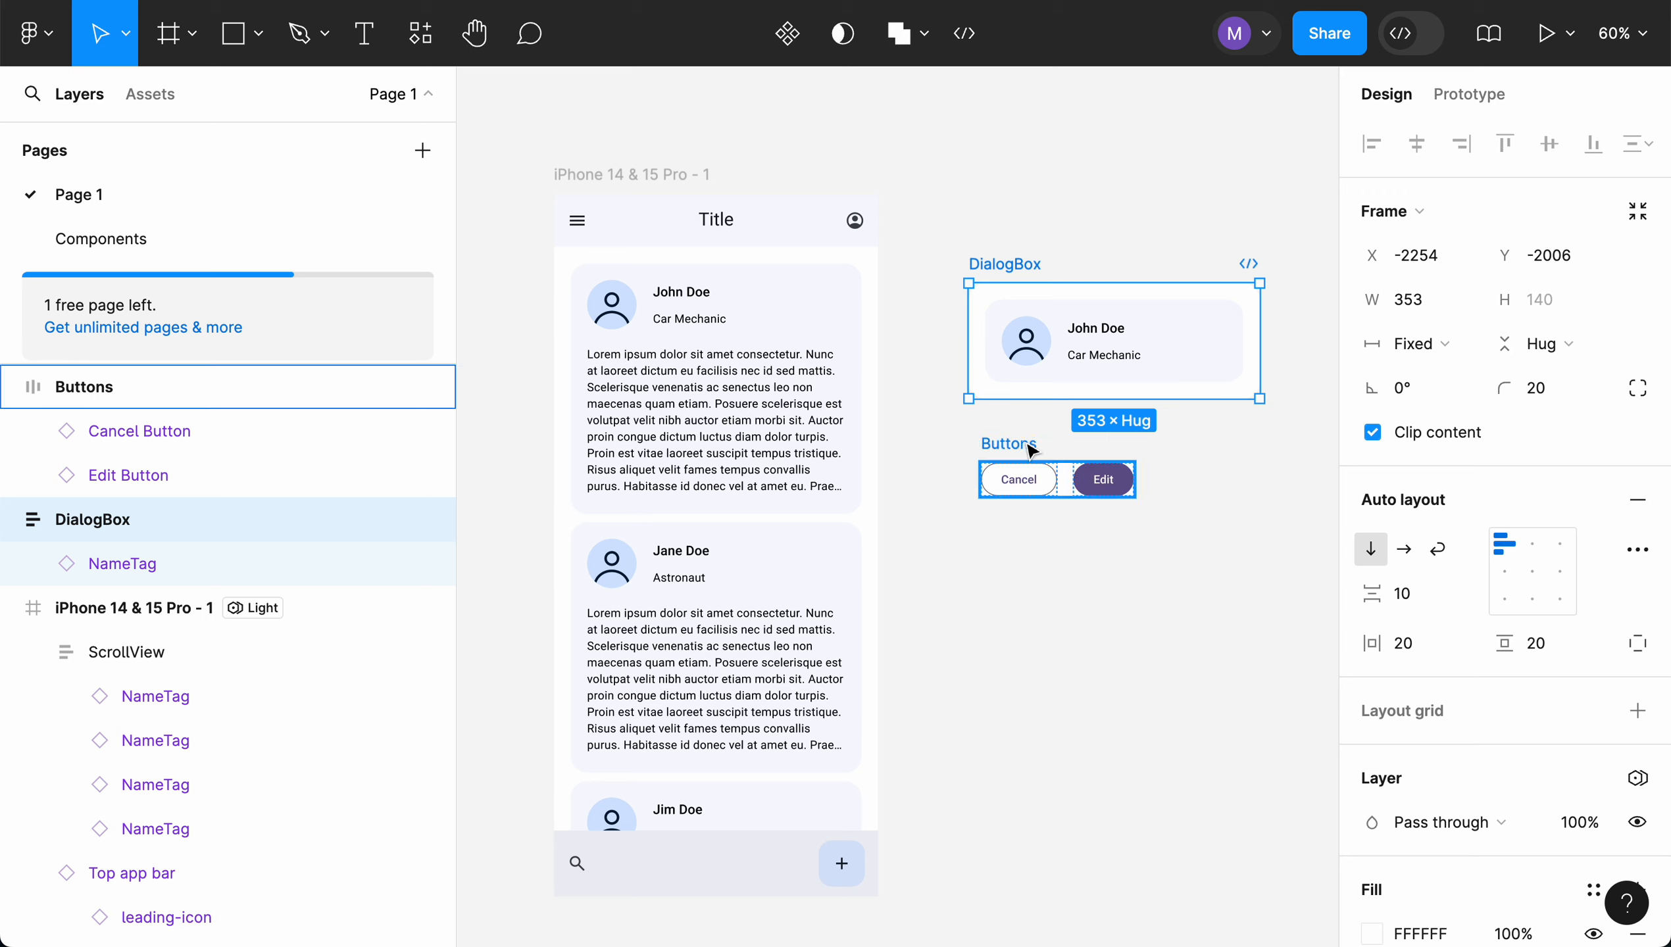
left_click_drag(1024, 454, 1034, 388)
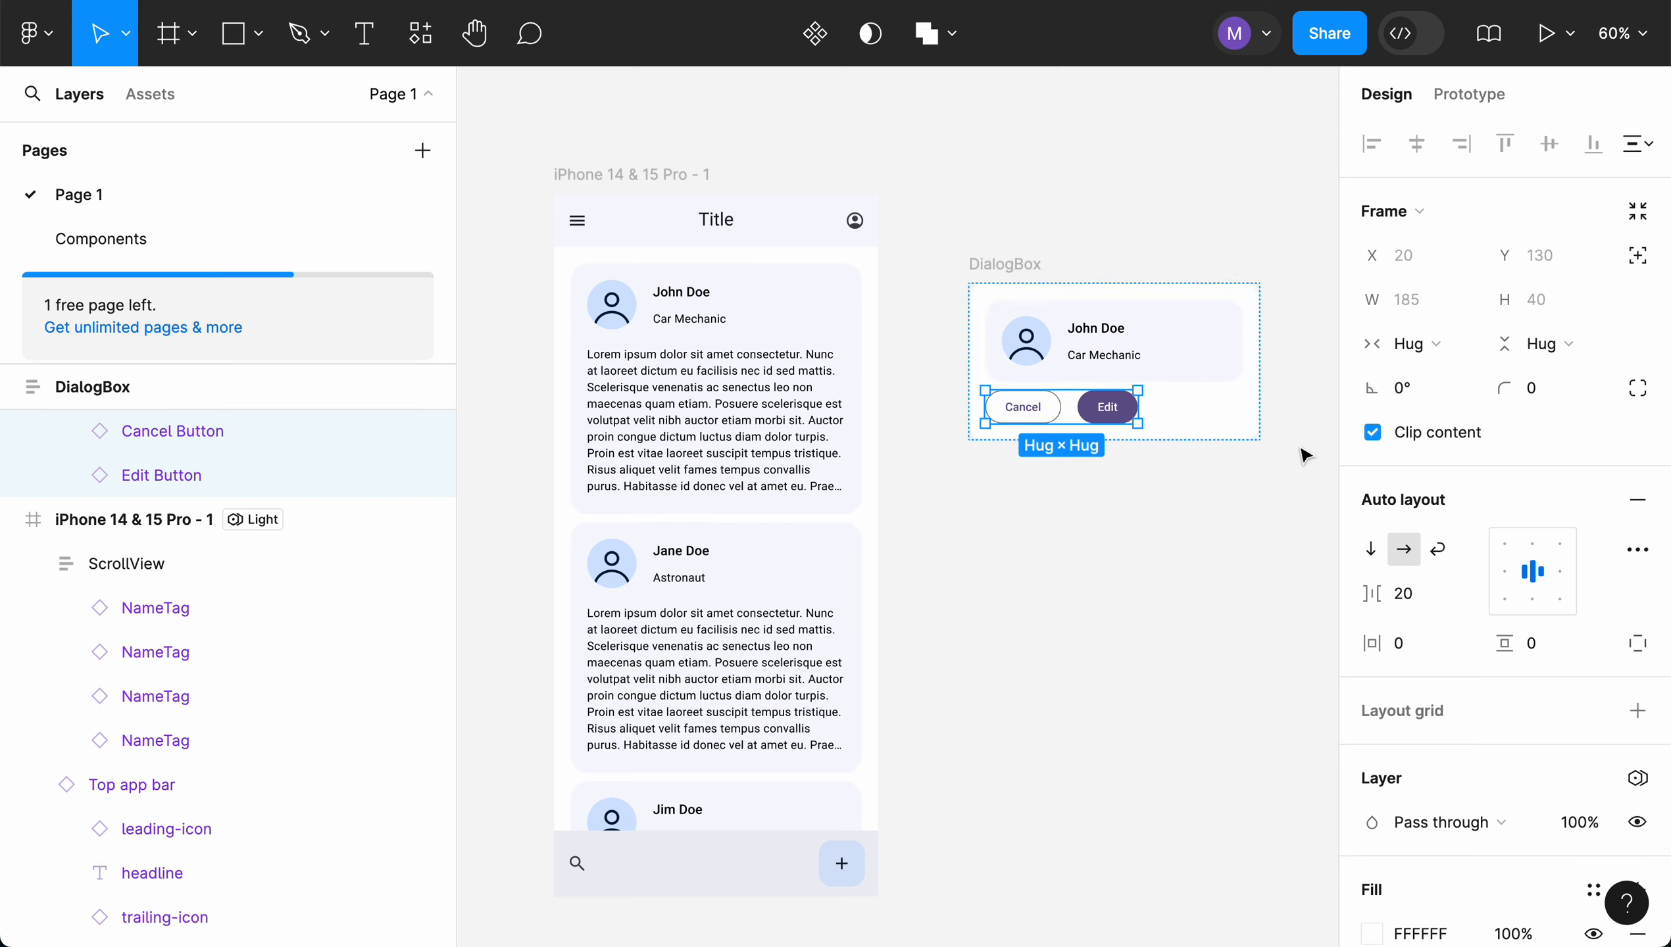
left_click(1018, 265)
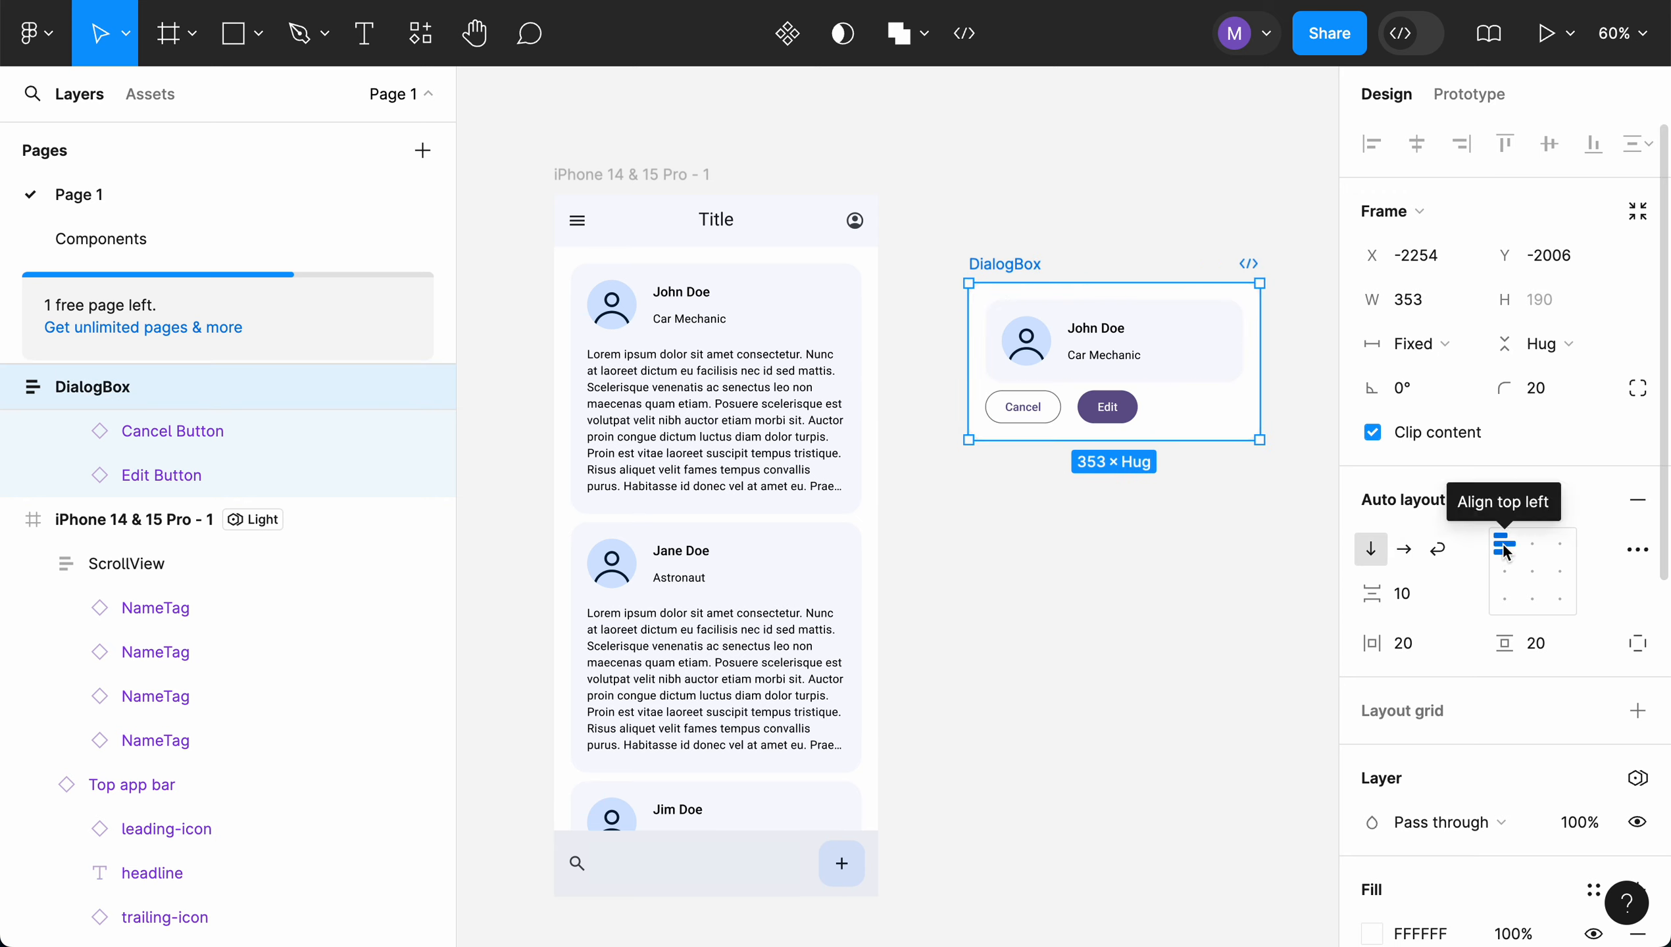
left_click(1560, 544)
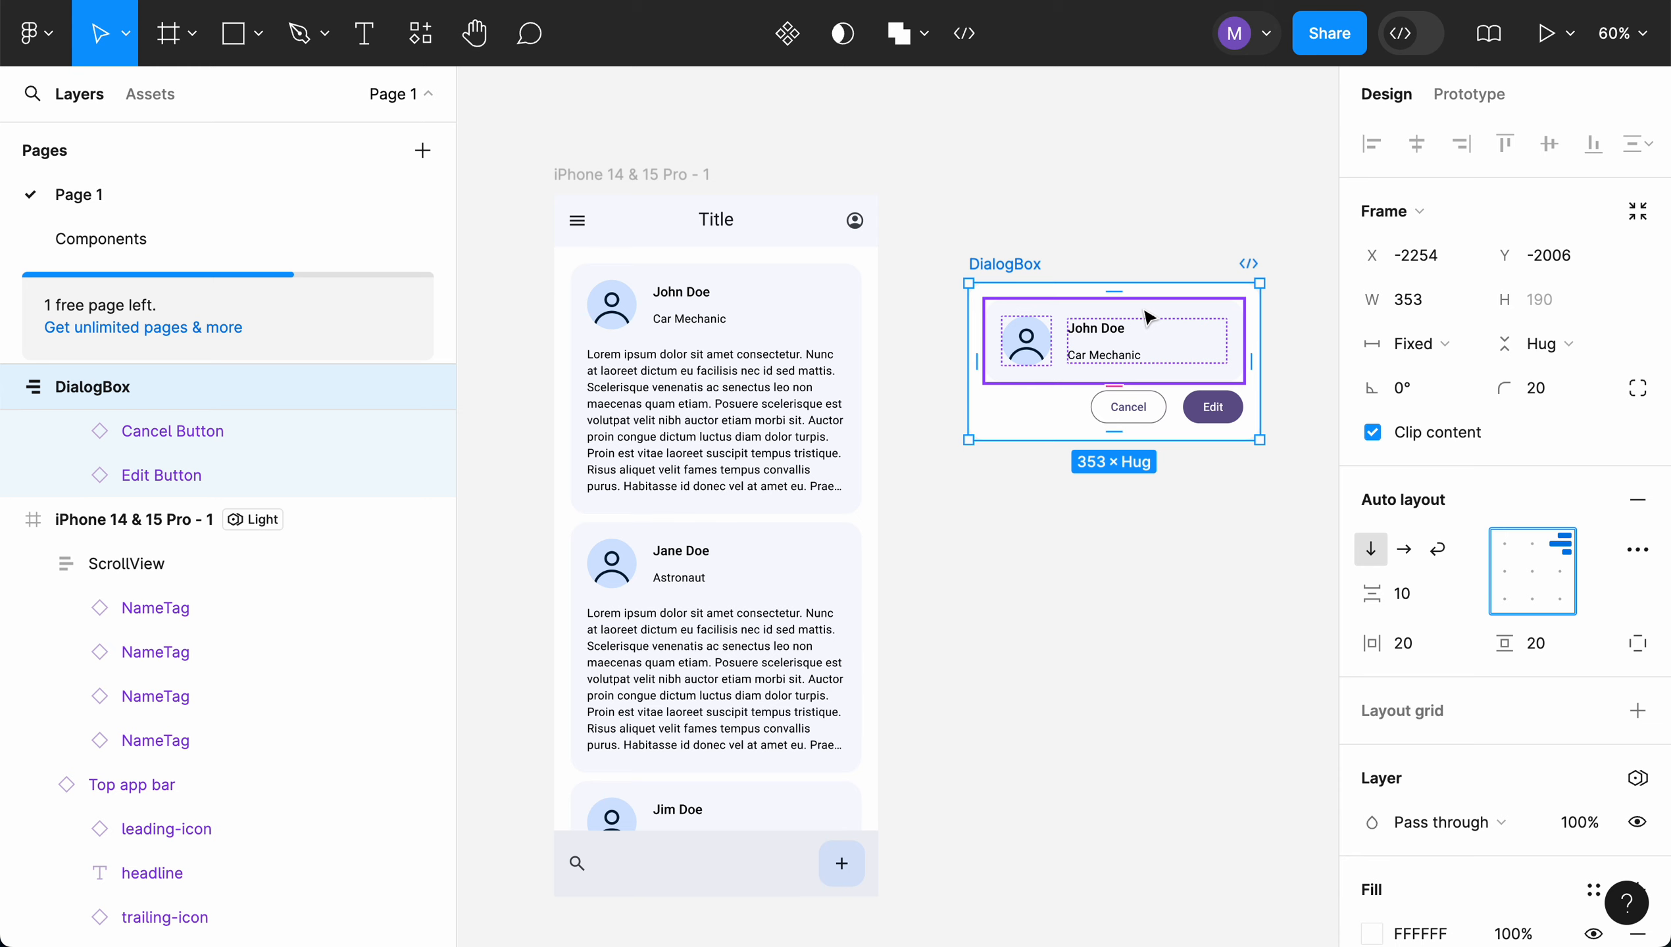
- Check the NameTag's horizontal resizing and the layout settings of DialogBox and its Buttons frame
left_click(1149, 318)
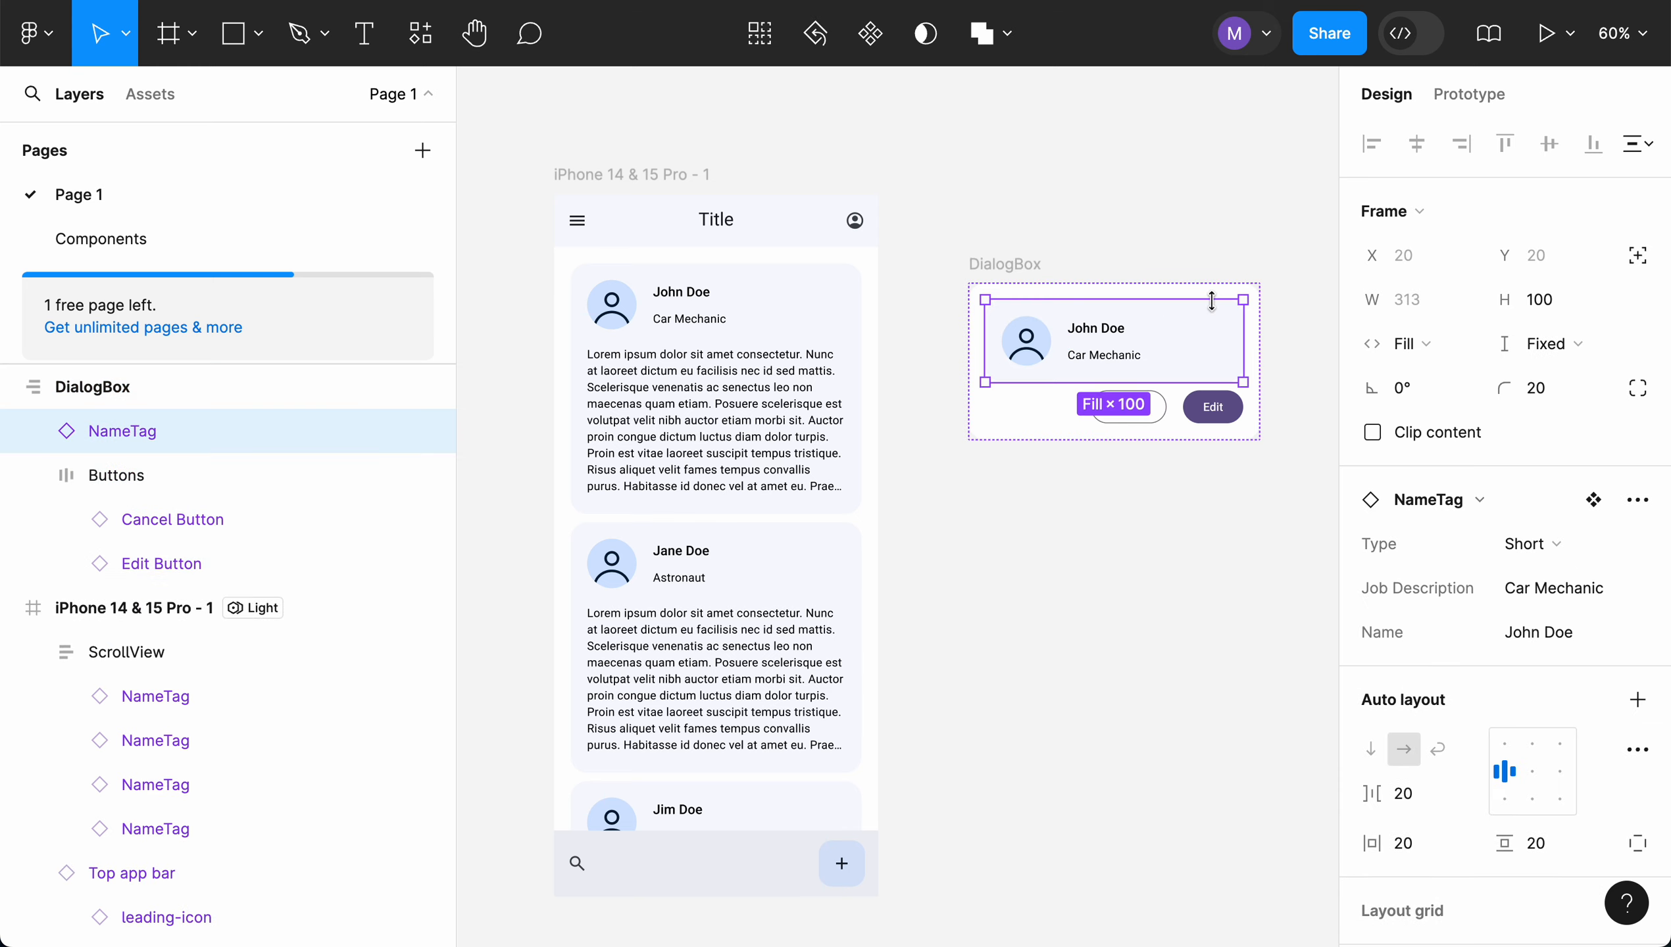
left_click(1429, 346)
left_click(1205, 503)
left_click(1007, 272)
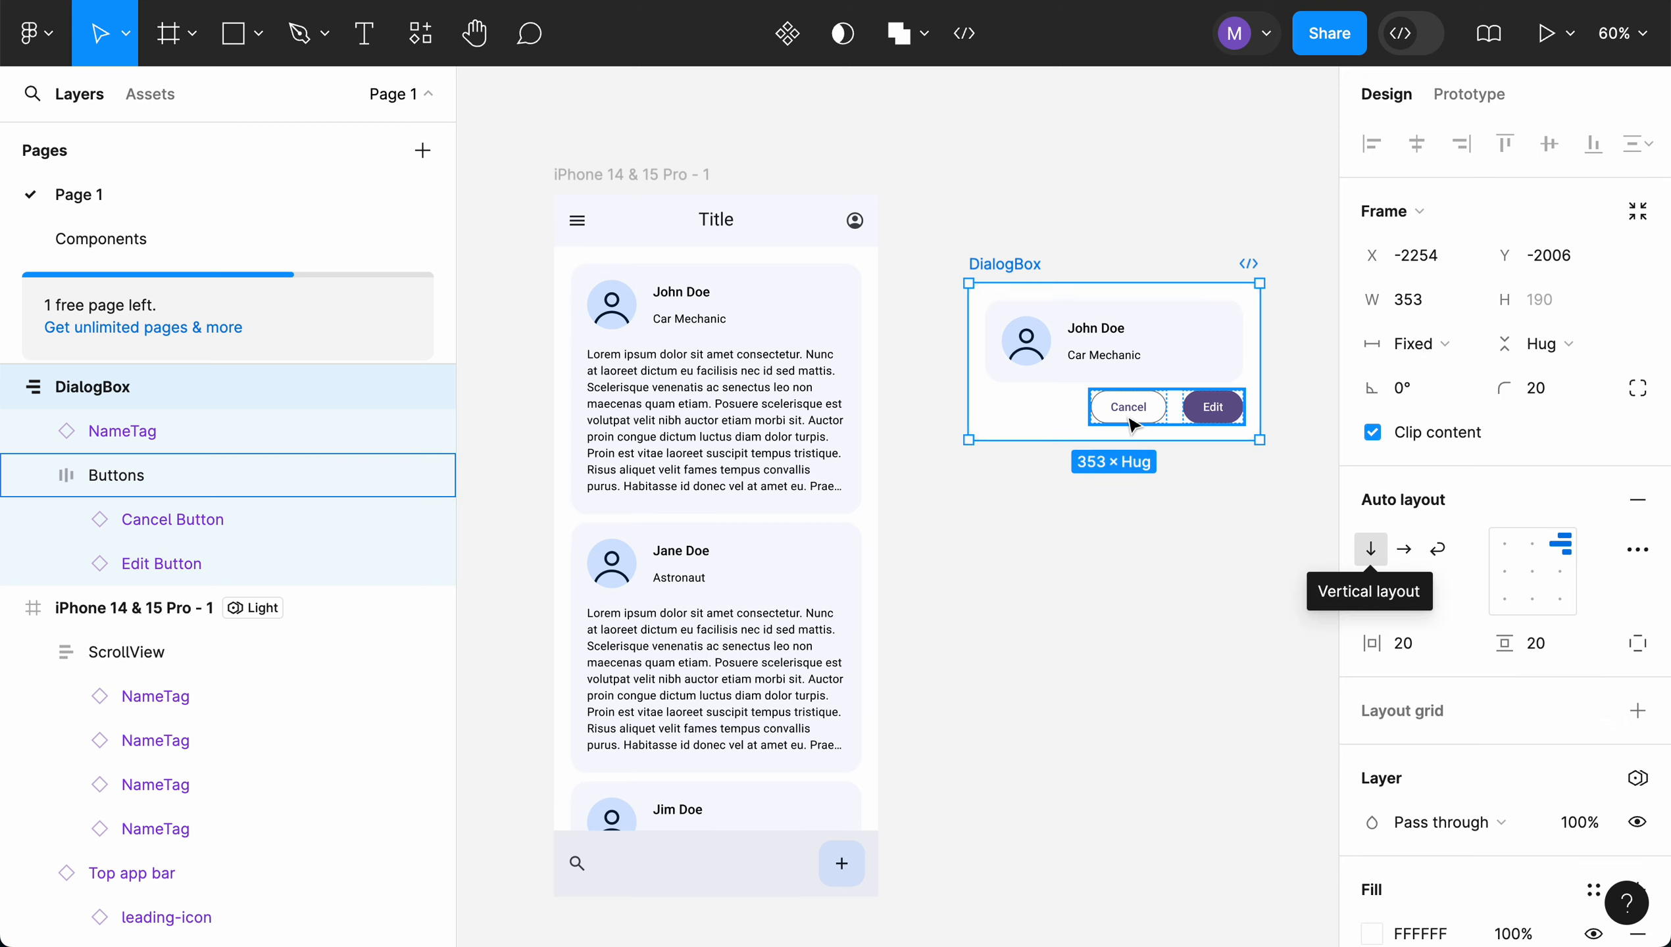
left_click(1018, 265)
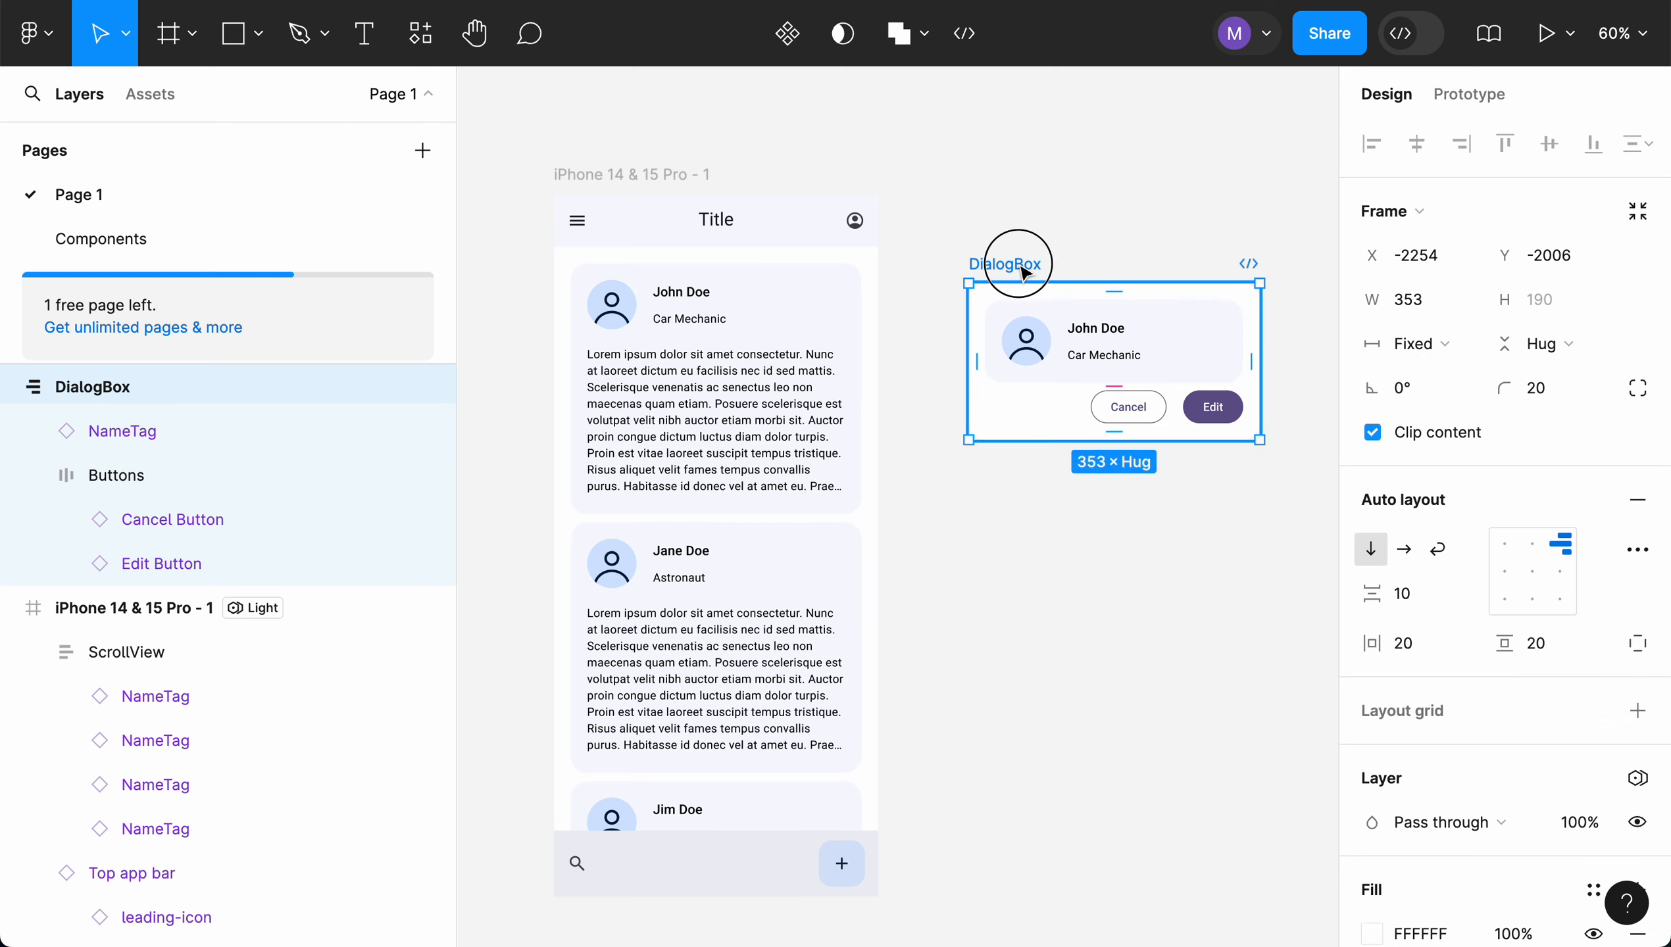
left_click(1154, 312)
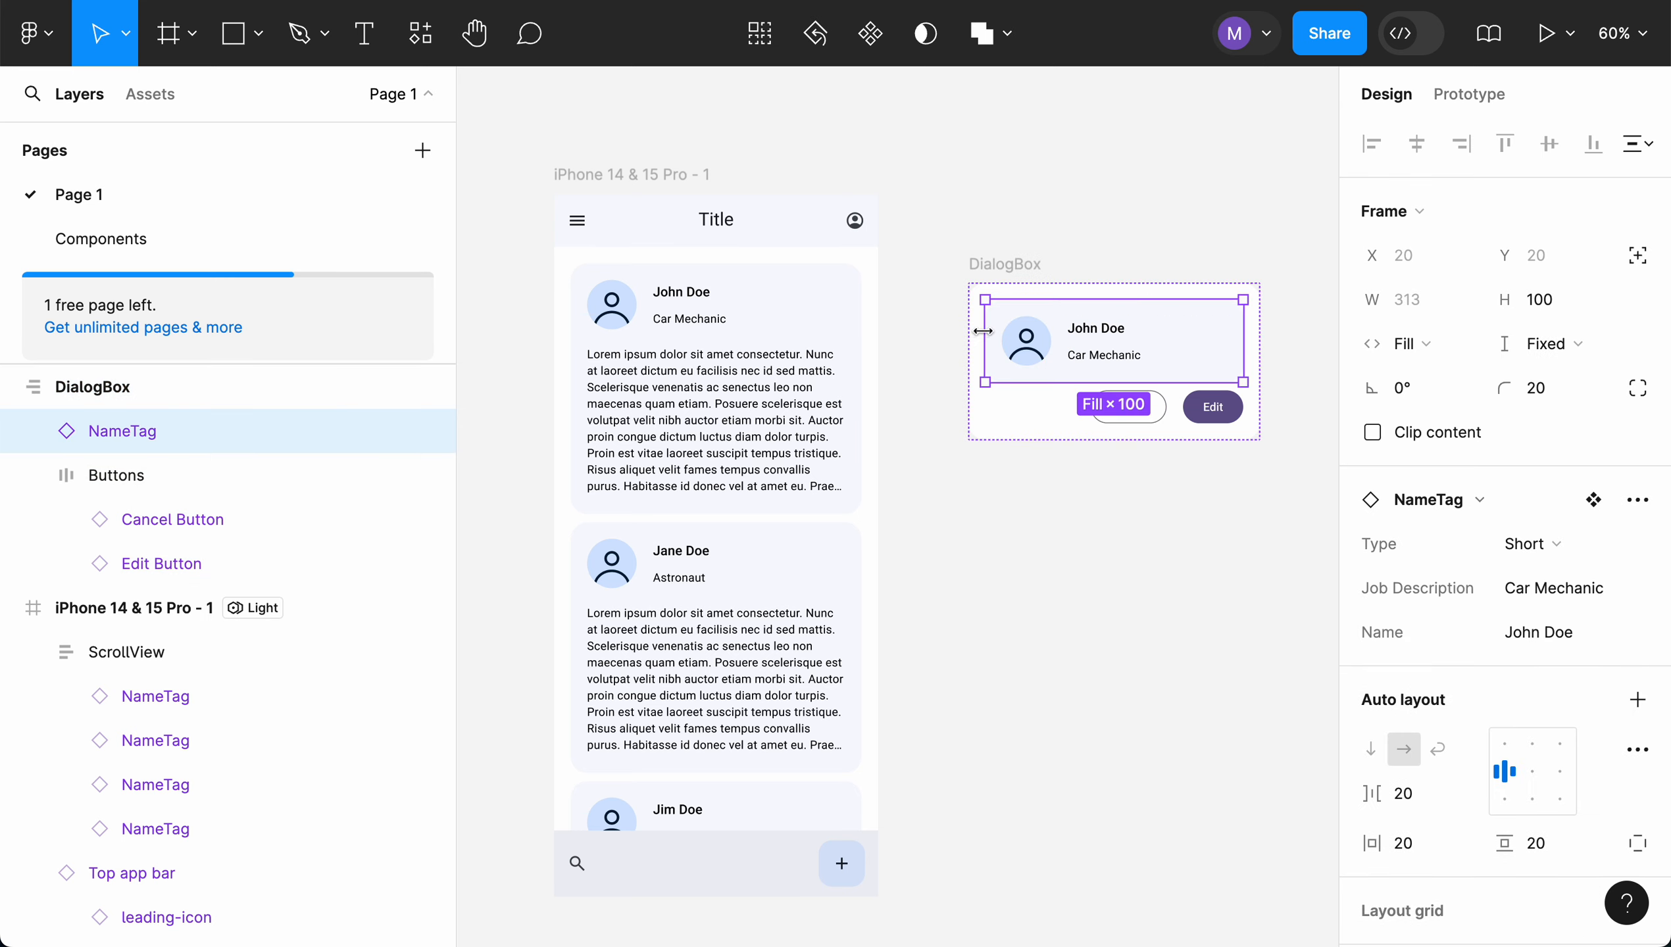
left_click(1218, 414)
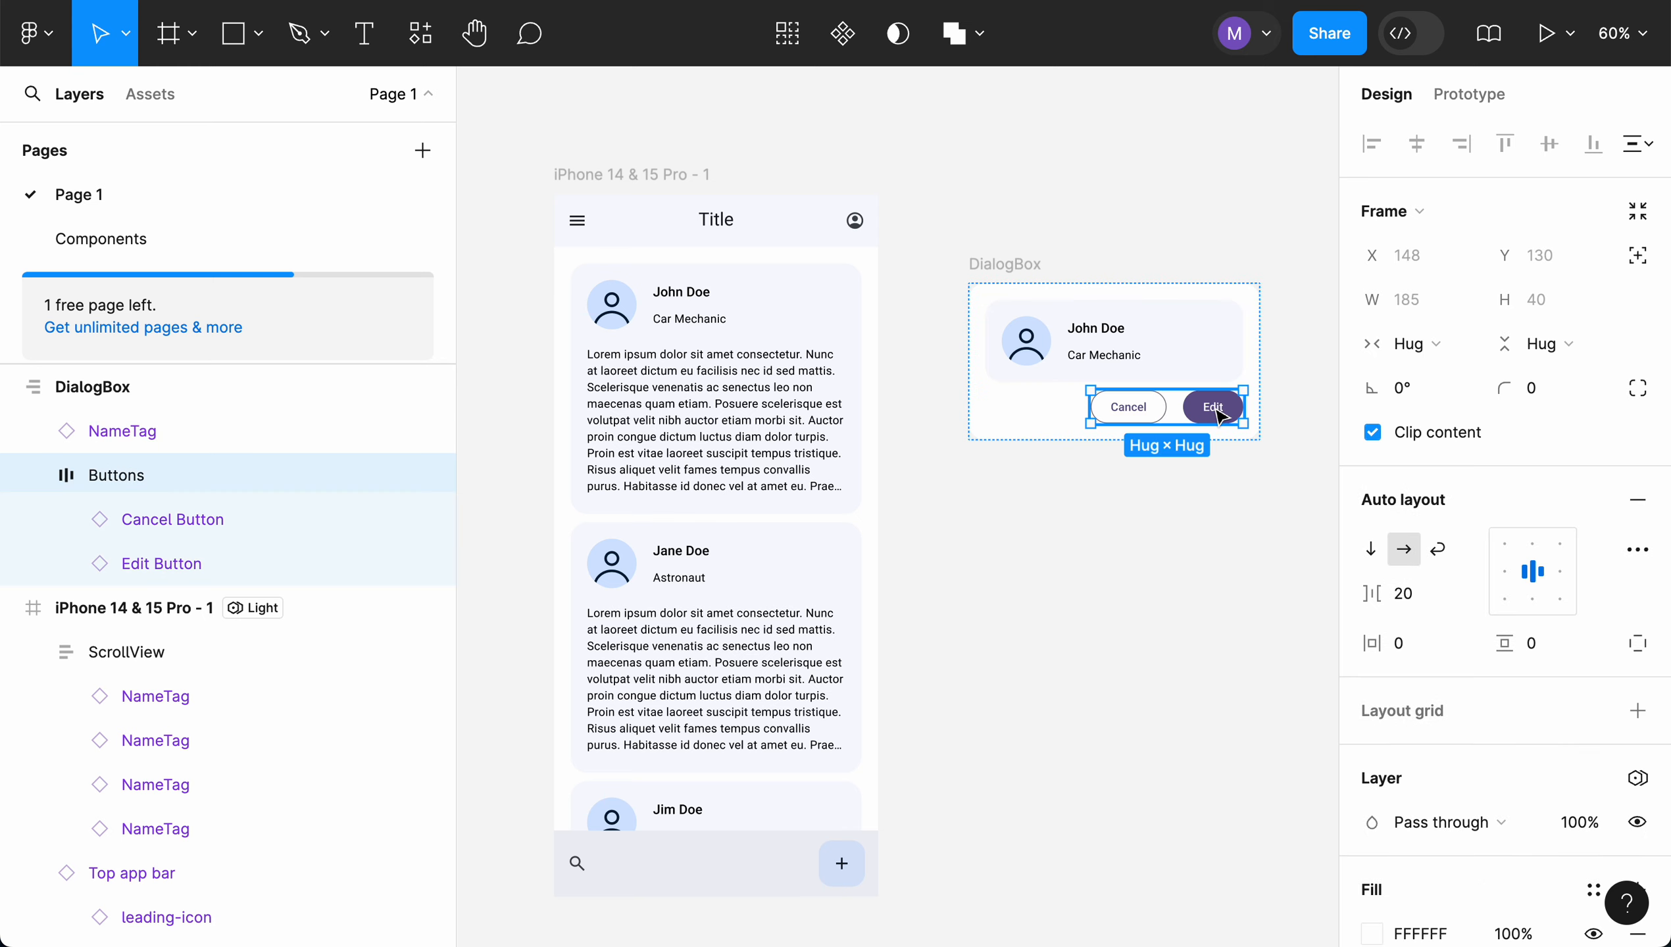
left_click(1201, 349)
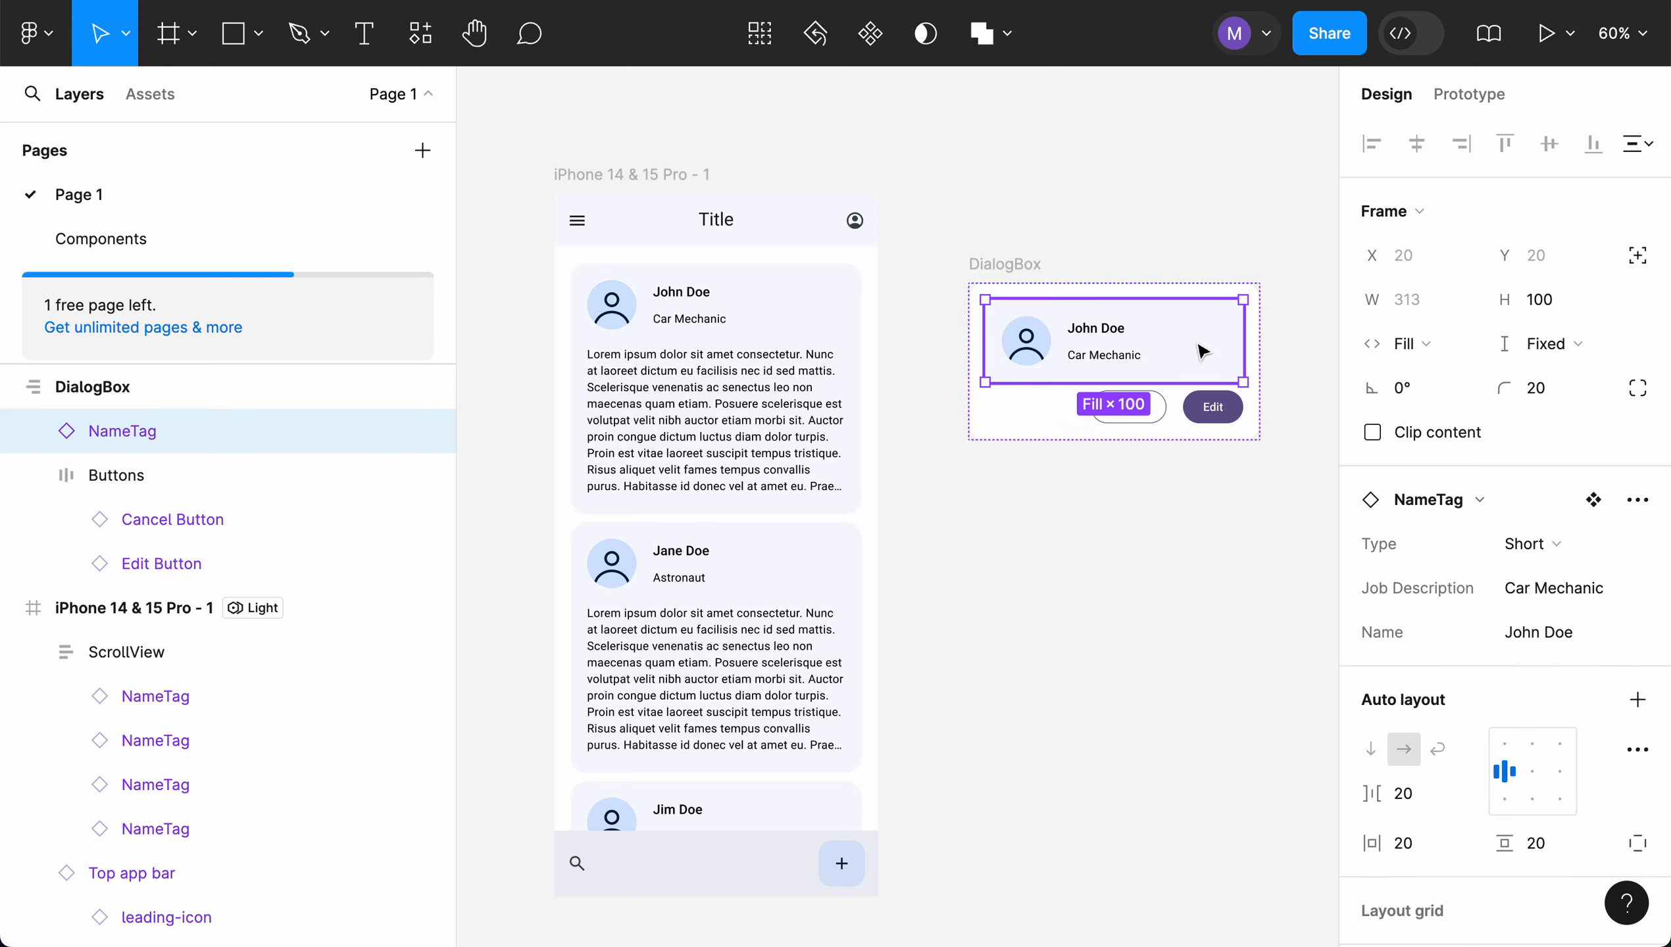
left_click(1005, 264)
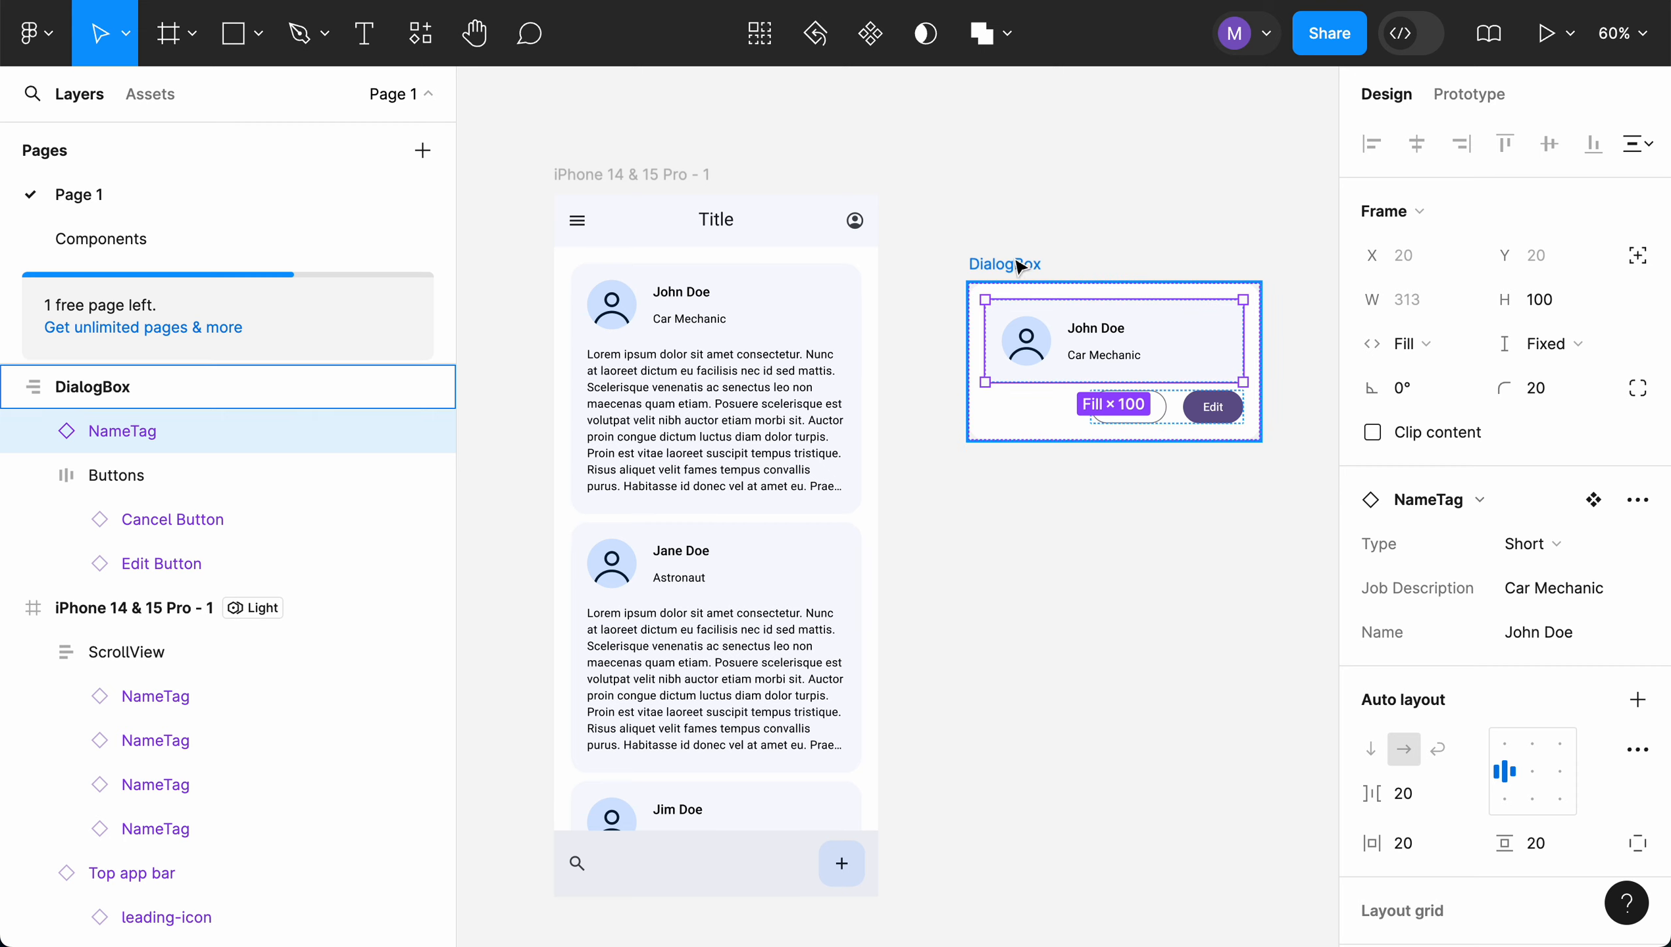
- Set the vertical gap between items in DialogBox's auto layout to 20
left_click(1413, 600)
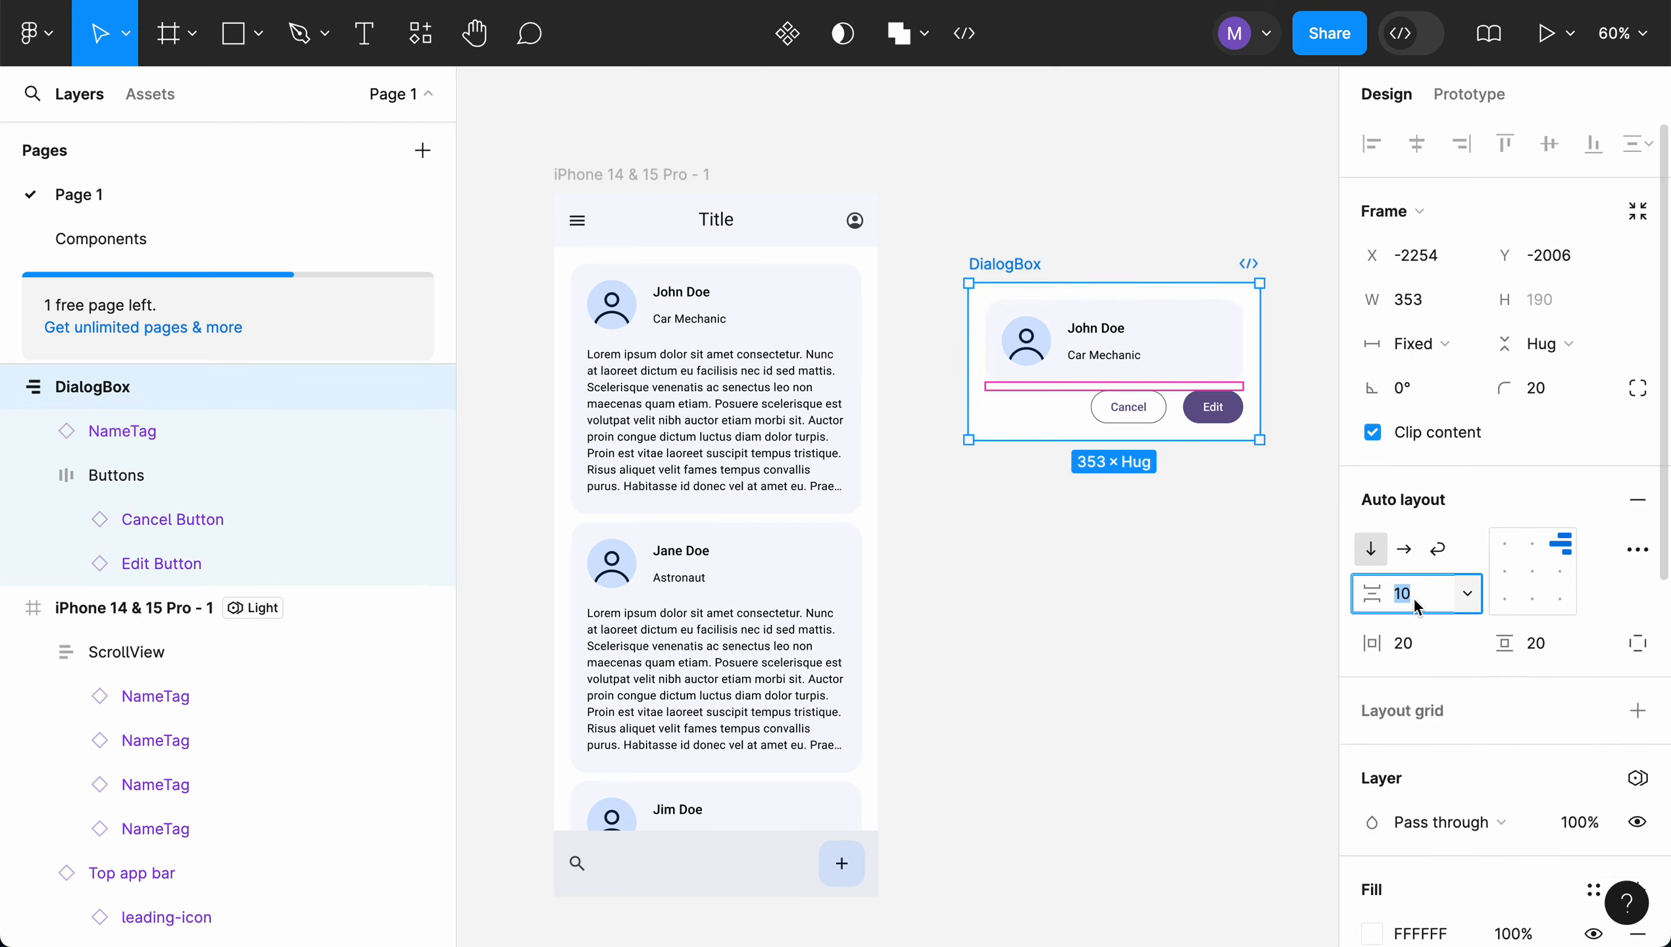
type("20")
key("Return")
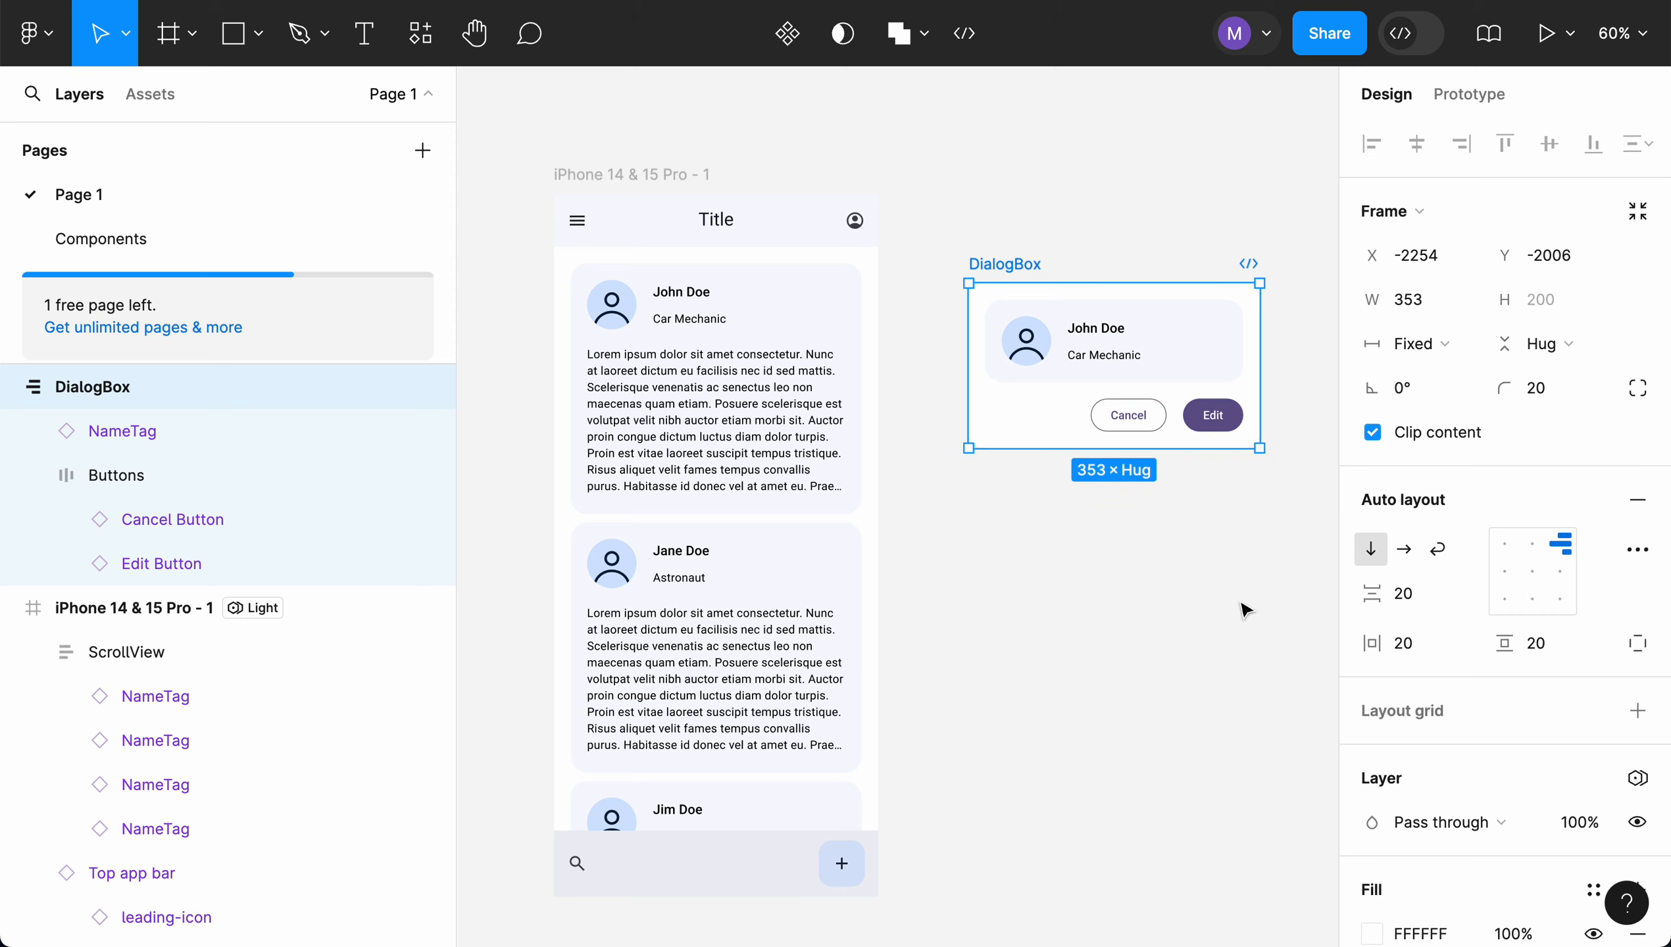
left_click(1209, 568)
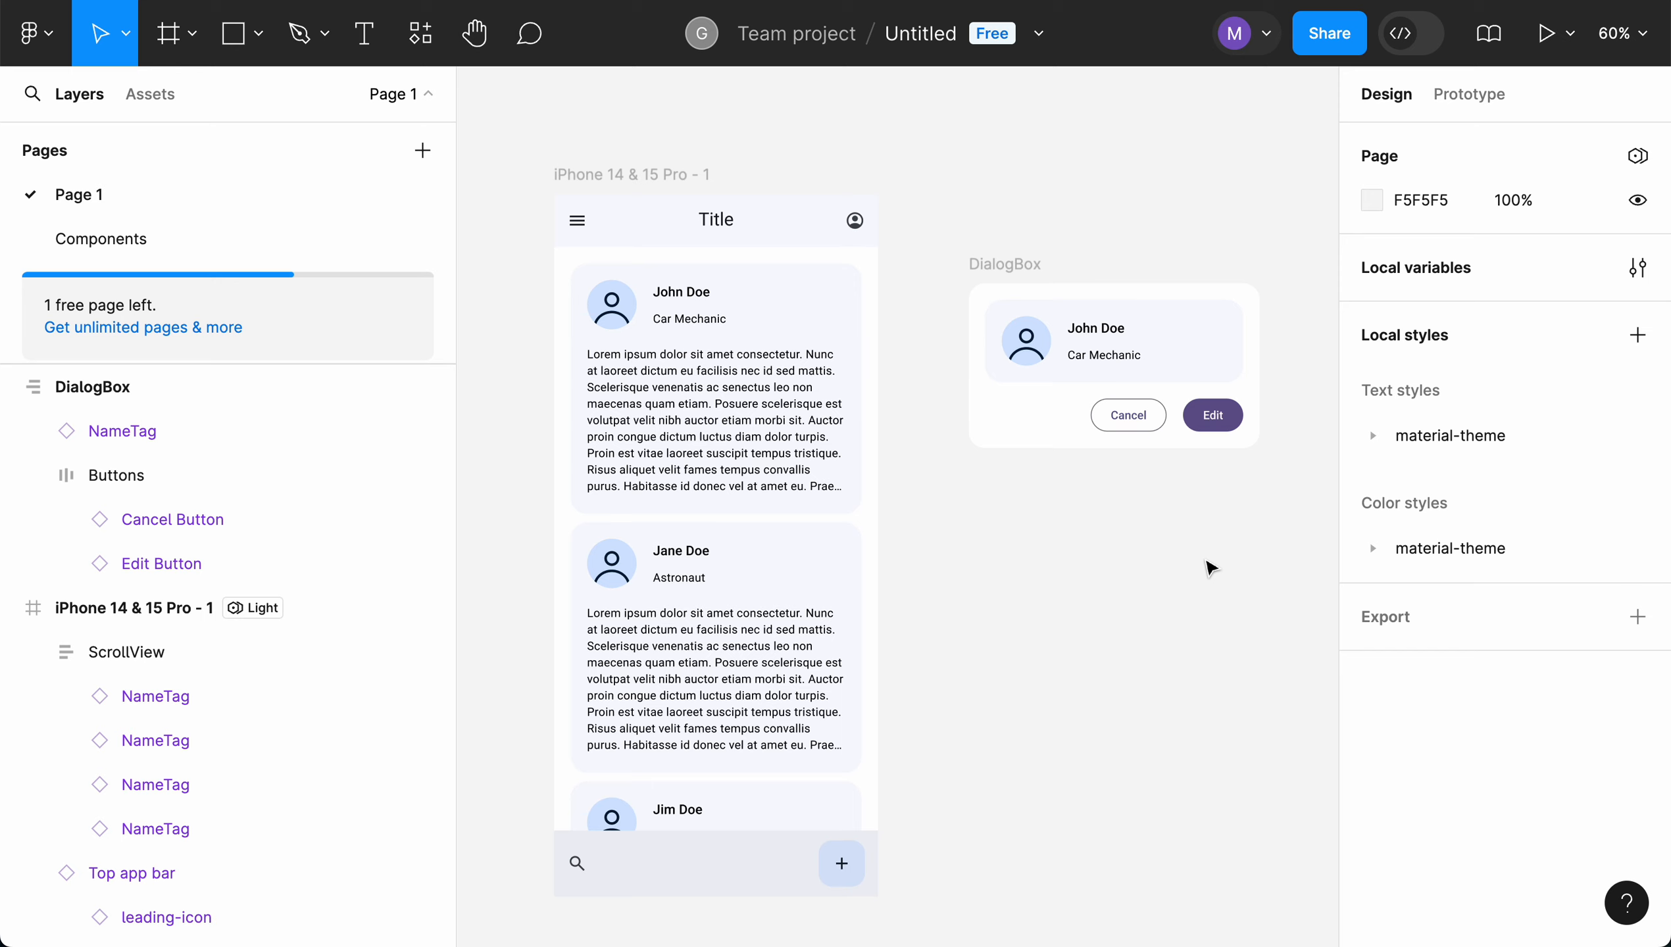
- Apply the light color mode of material-theme to the whole DialogBox with the Material Theme Builder plugin
left_click(1162, 429)
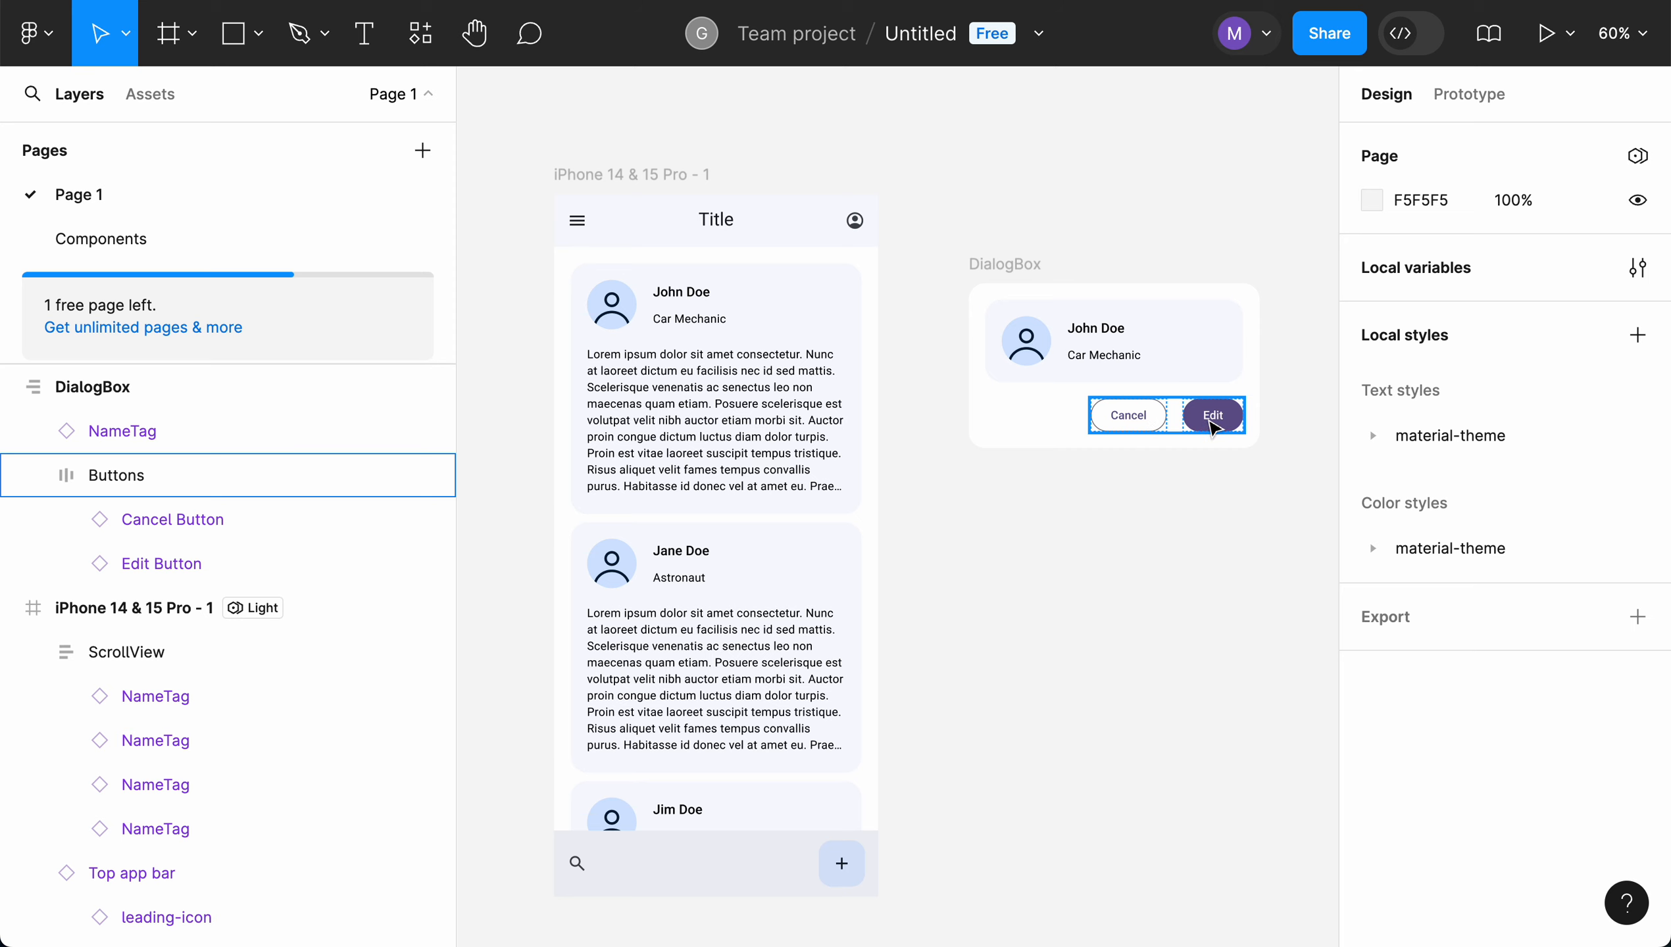
left_click_drag(917, 211, 1284, 508)
key("super+alt+p")
left_click(1336, 512)
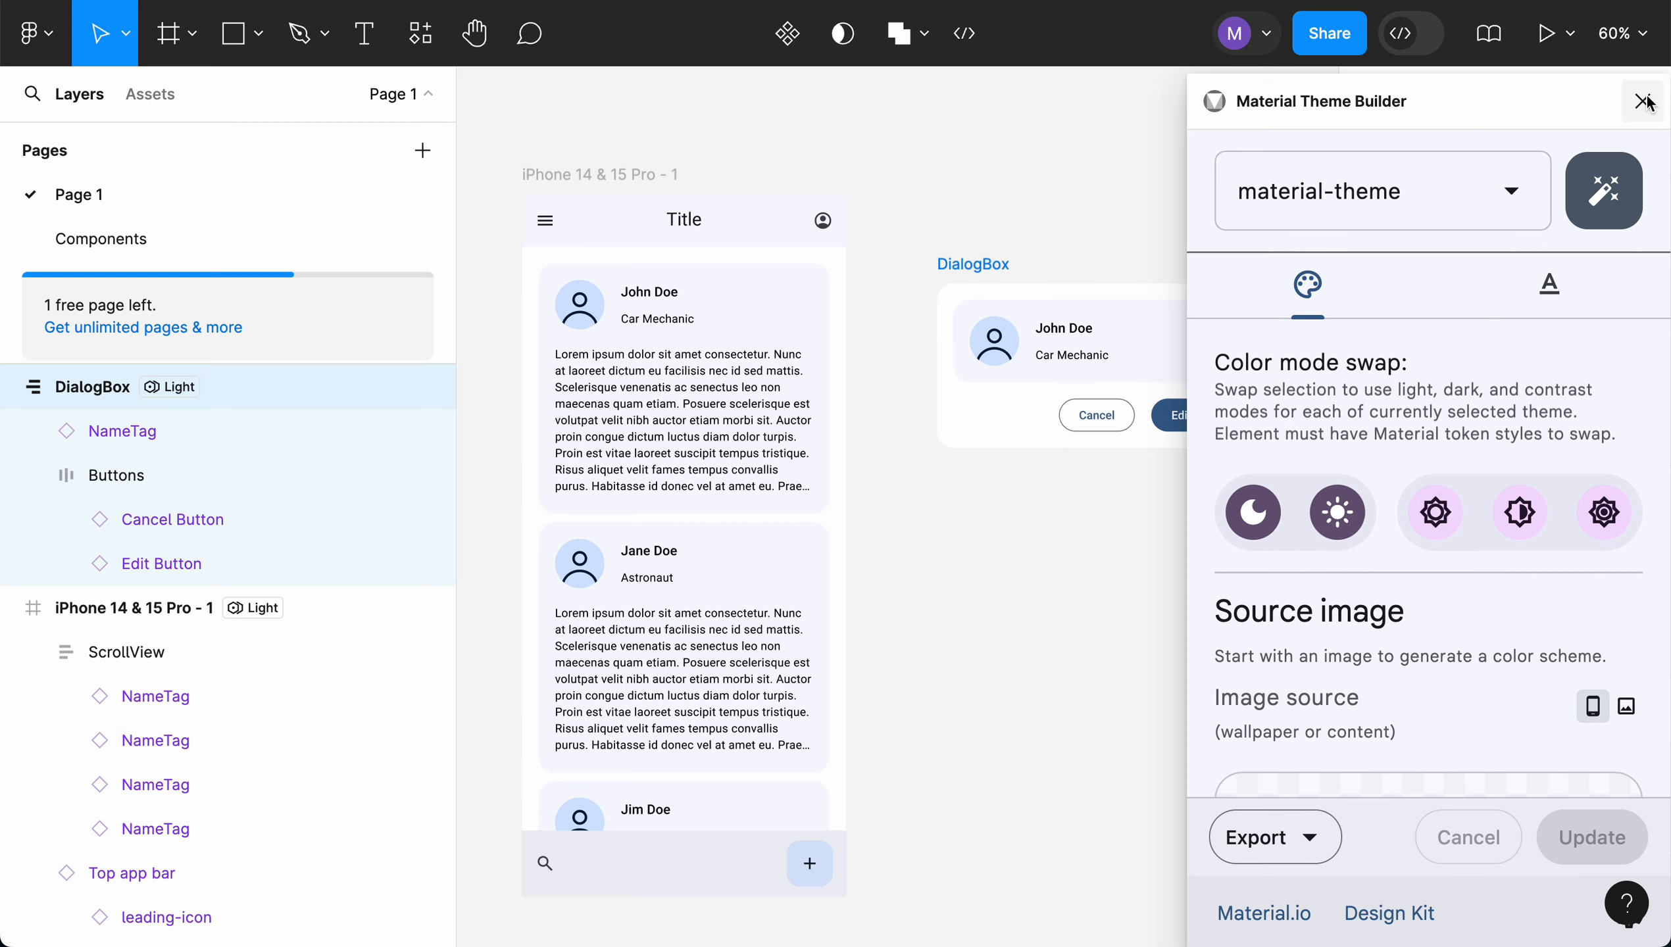
left_click(1643, 102)
left_click(1237, 517)
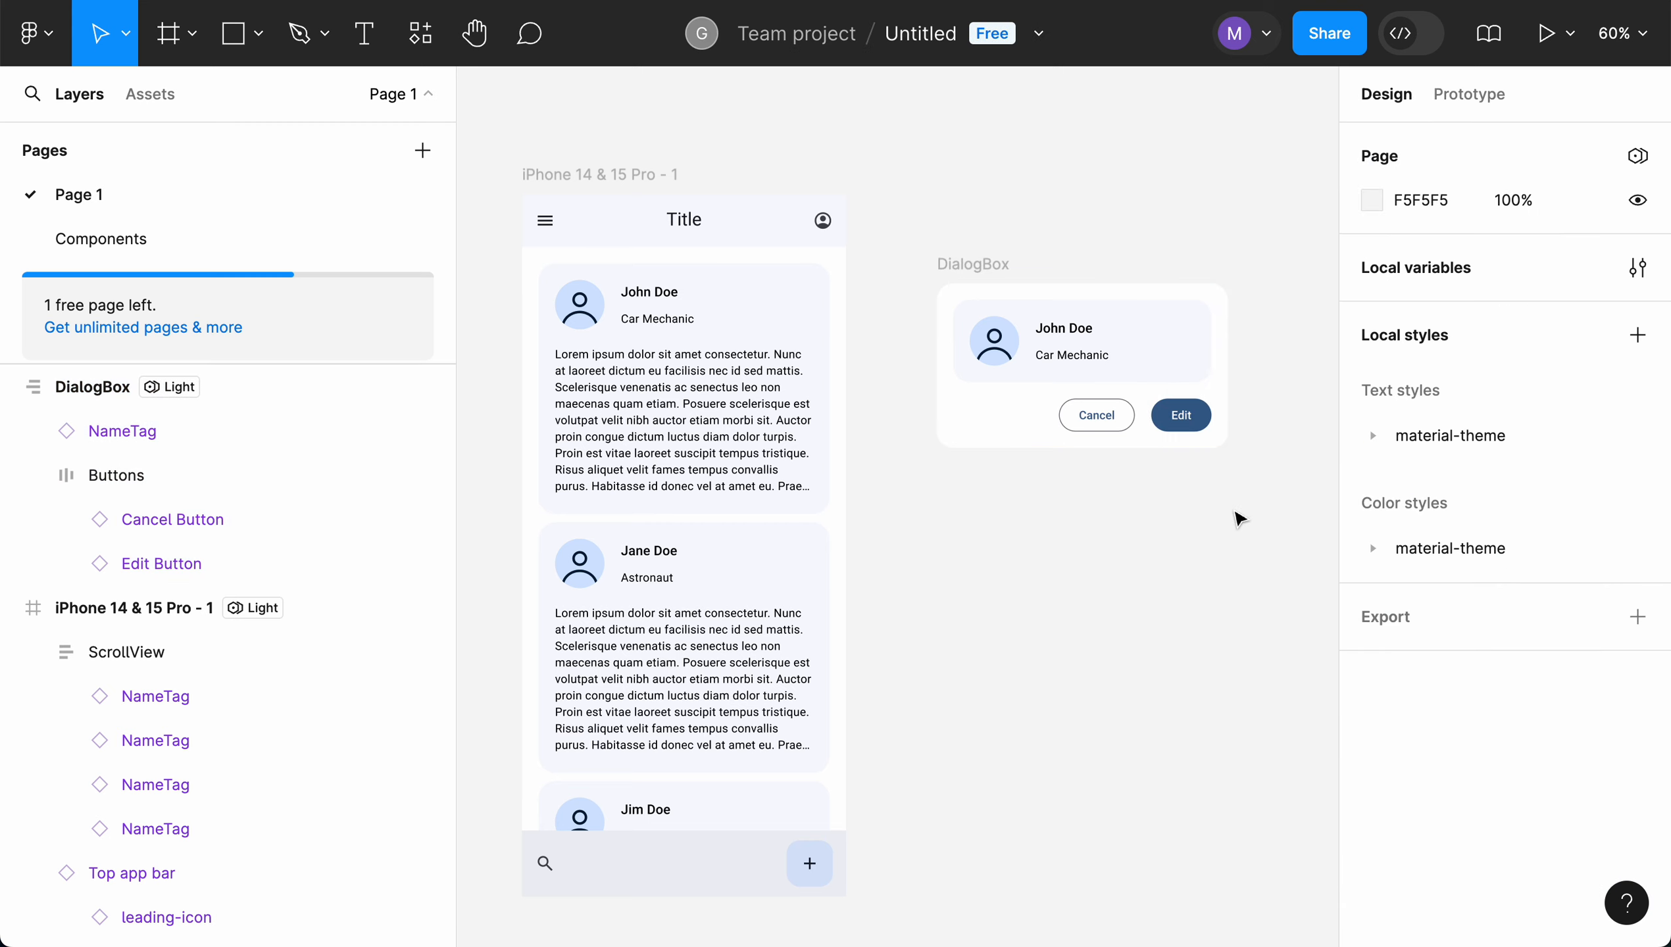